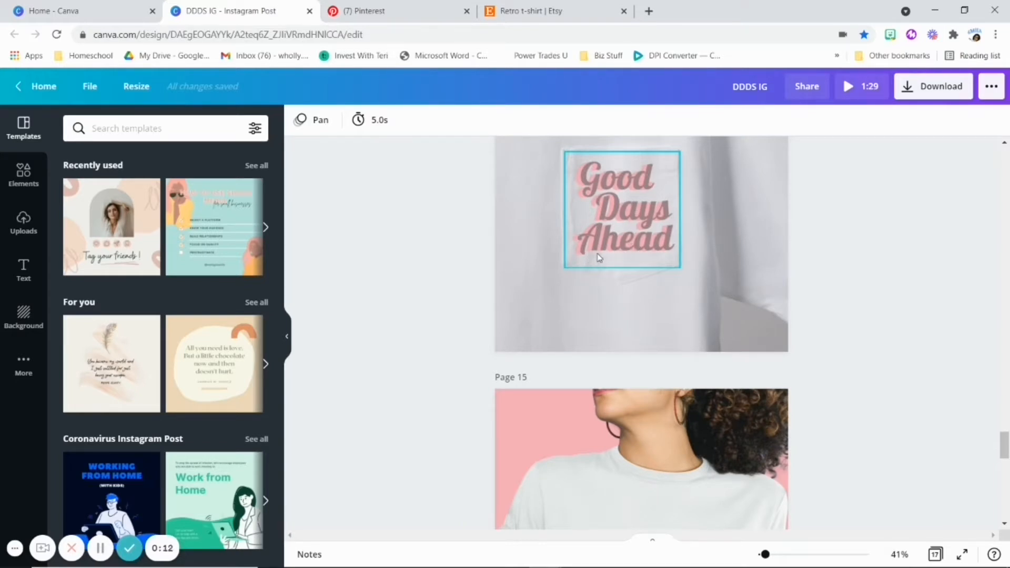
- View the "Good Days Ahead" shirt mockups, switch to Etsy and examine the retro t-shirt search results for lettering and layout ideas
scroll(624, 256, "down", 3)
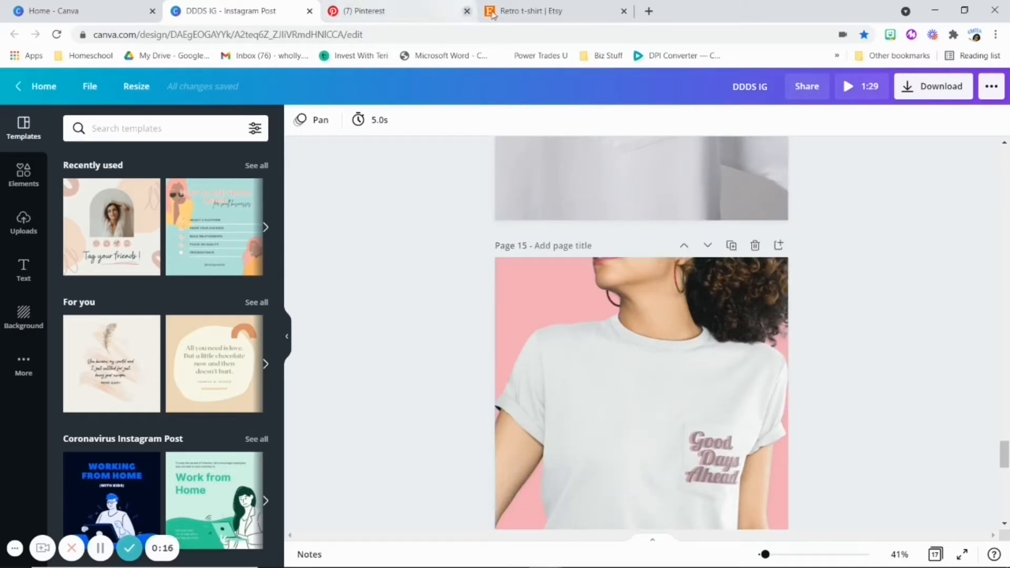
left_click(545, 10)
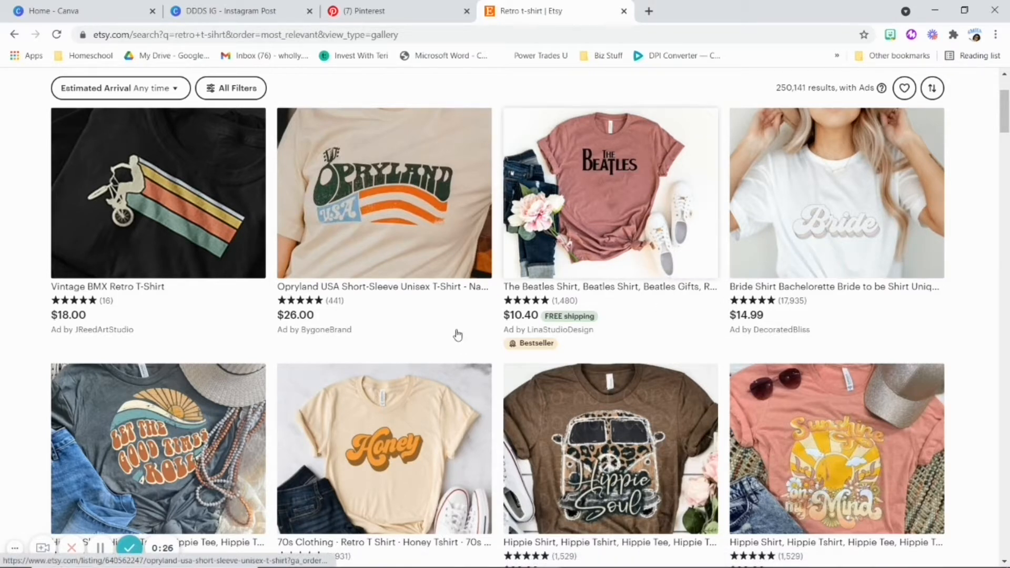
scroll(455, 333, "up", 3)
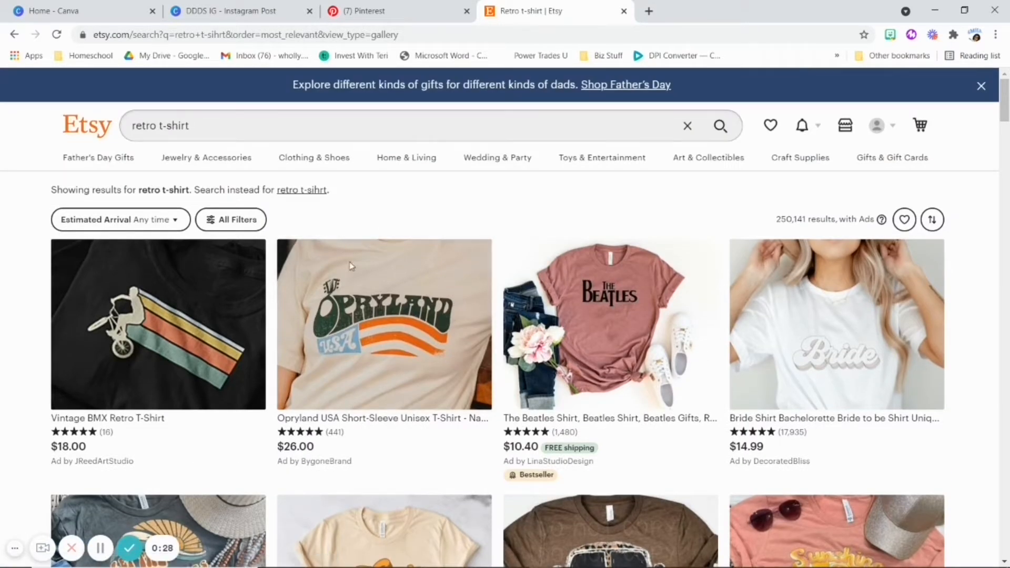
scroll(351, 265, "down", 4)
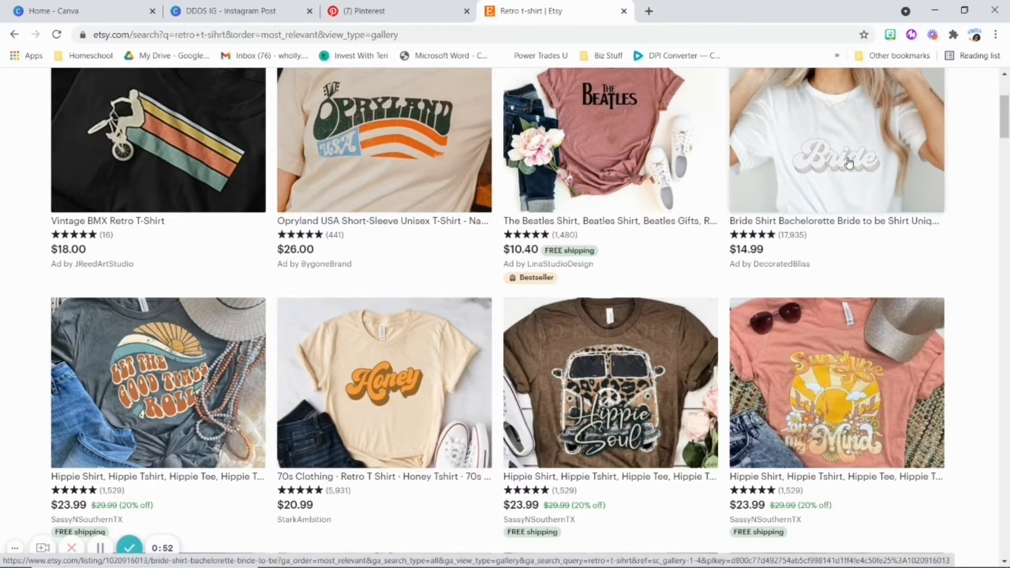
scroll(379, 390, "down", 3)
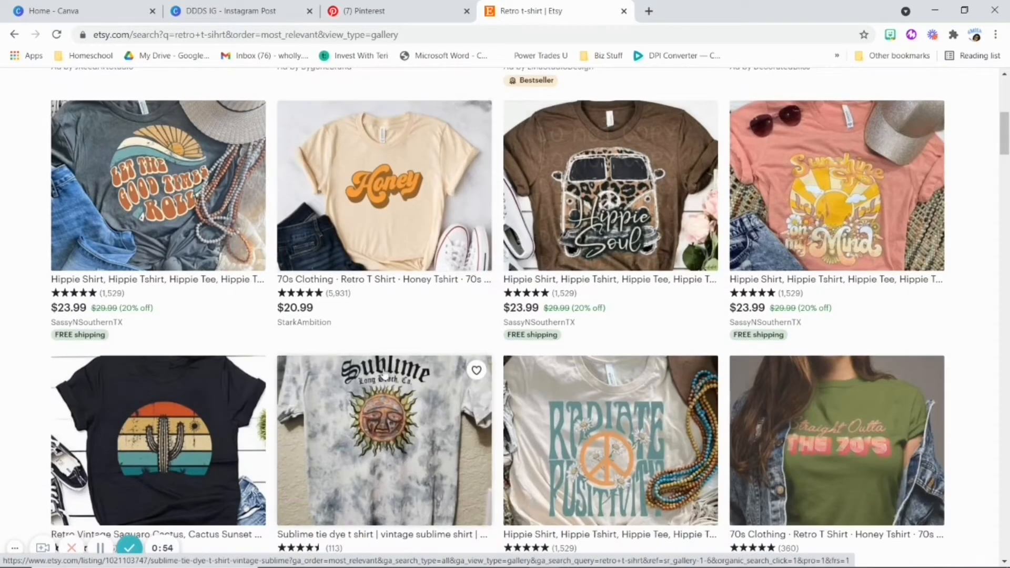
scroll(386, 377, "down", 1)
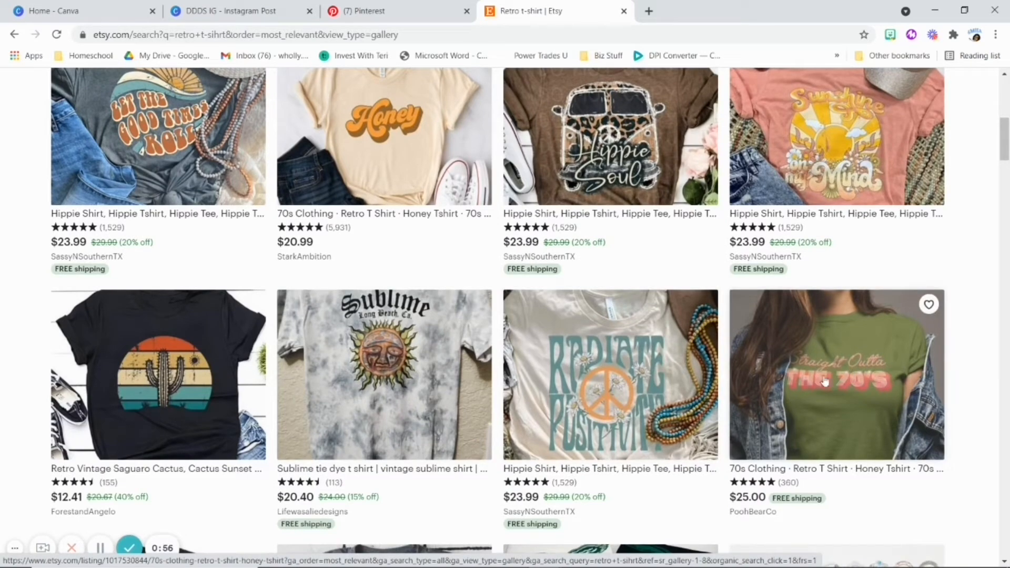
scroll(820, 379, "down", 3)
scroll(419, 360, "up", 3)
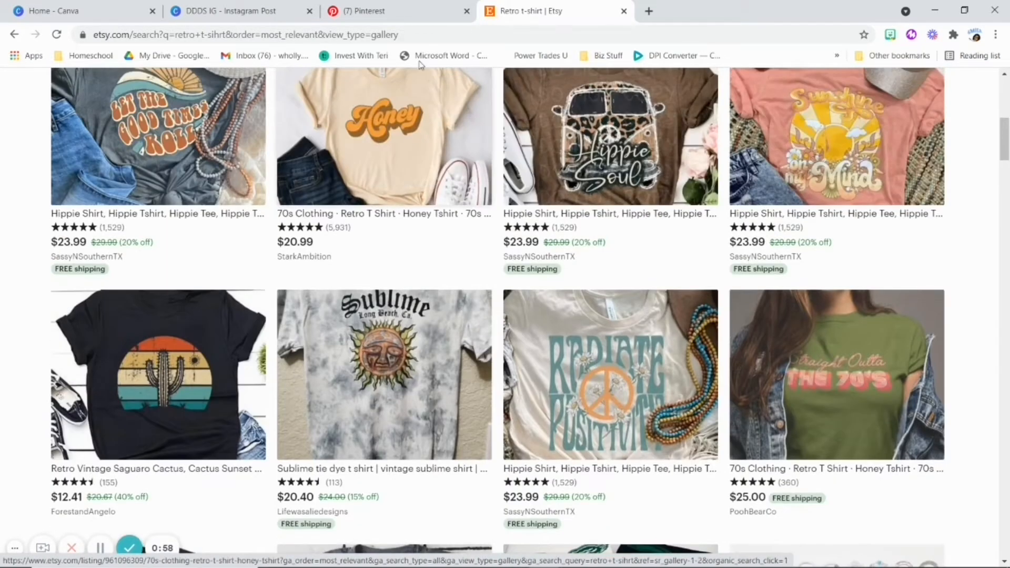
- Switch to Pinterest and look through the retro shirt pins for design inspiration
left_click(368, 10)
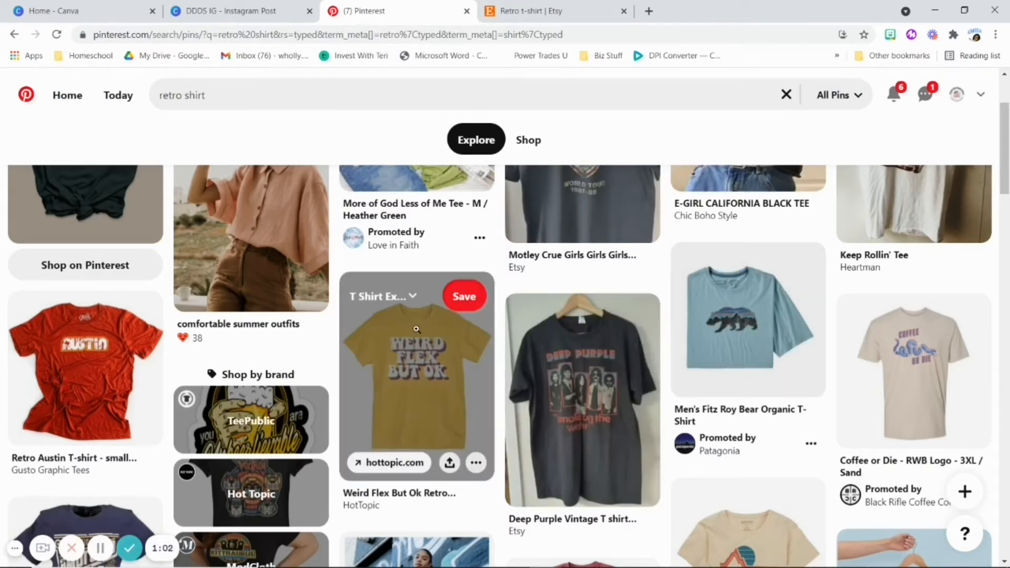
scroll(416, 329, "up", 2)
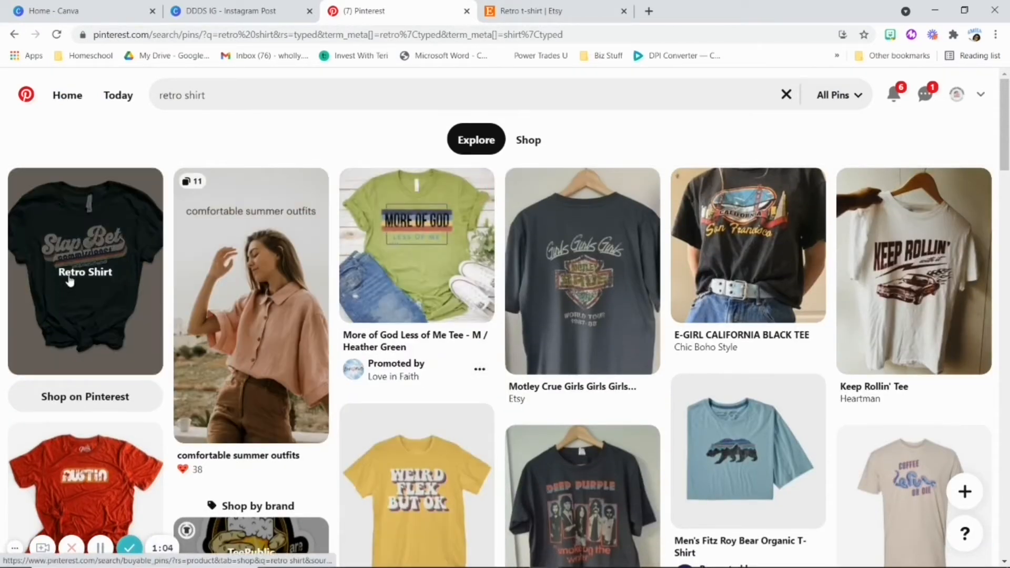
scroll(914, 236, "down", 1)
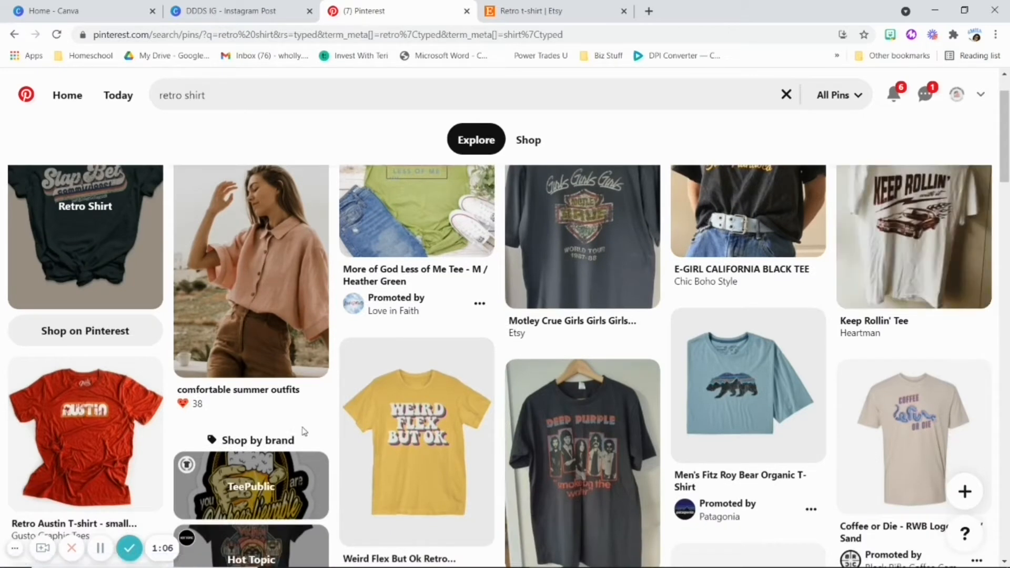
scroll(338, 429, "down", 5)
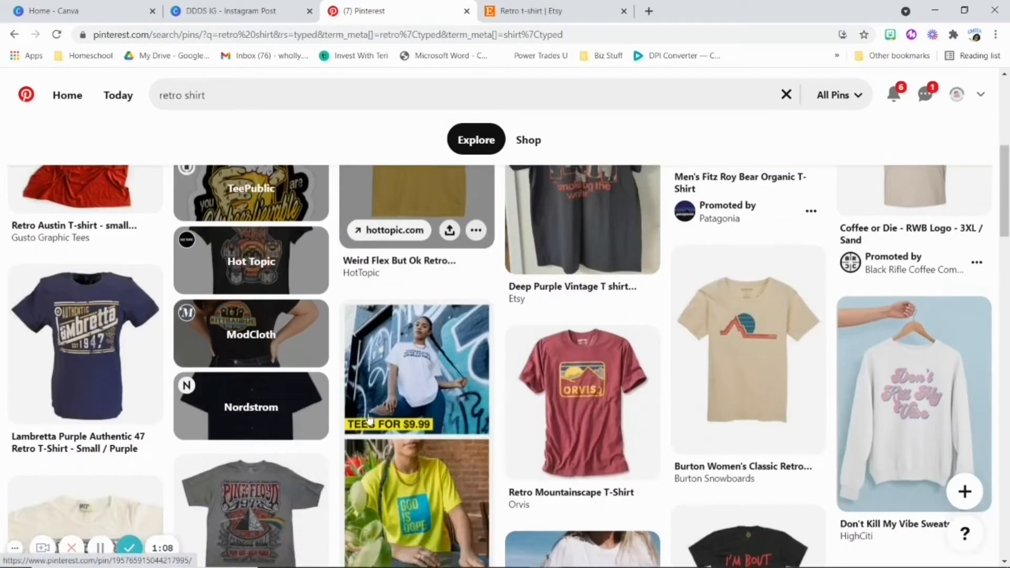
scroll(369, 419, "down", 4)
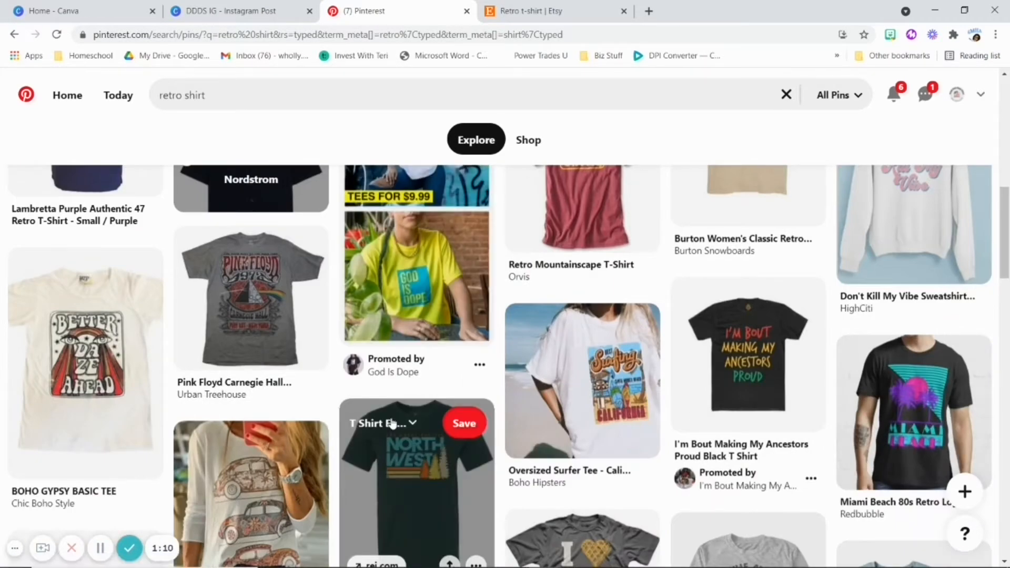
scroll(392, 427, "down", 2)
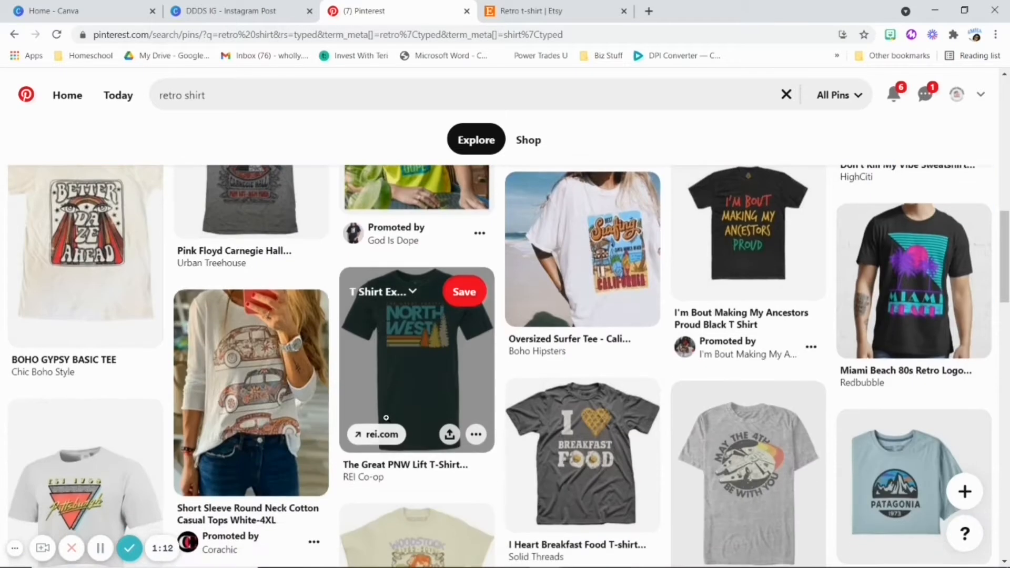
scroll(386, 411, "down", 1)
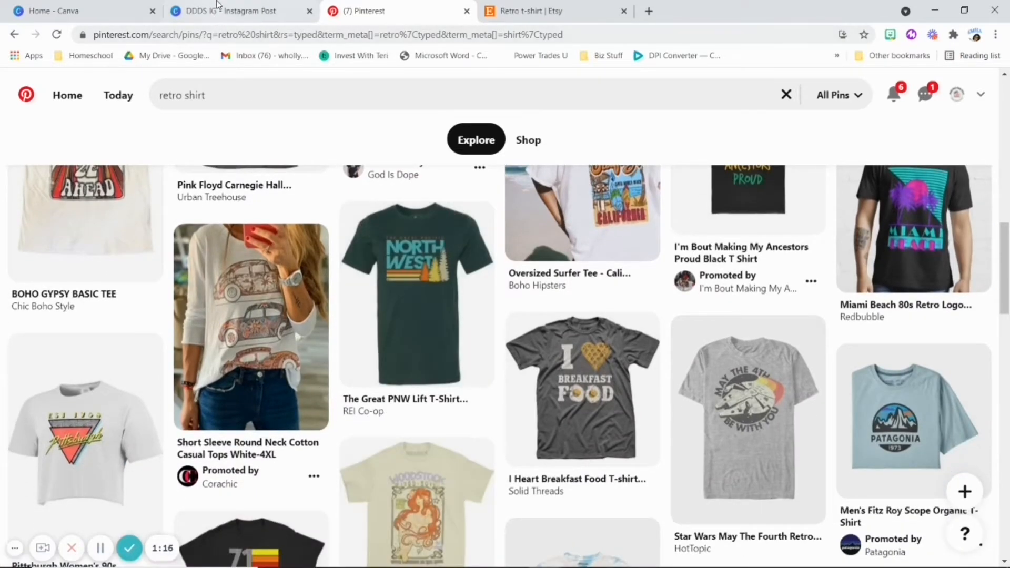
- Close the DDDS IG design in Canva and create a new blank design with a custom size of 1800 x 1800 px
left_click(213, 11)
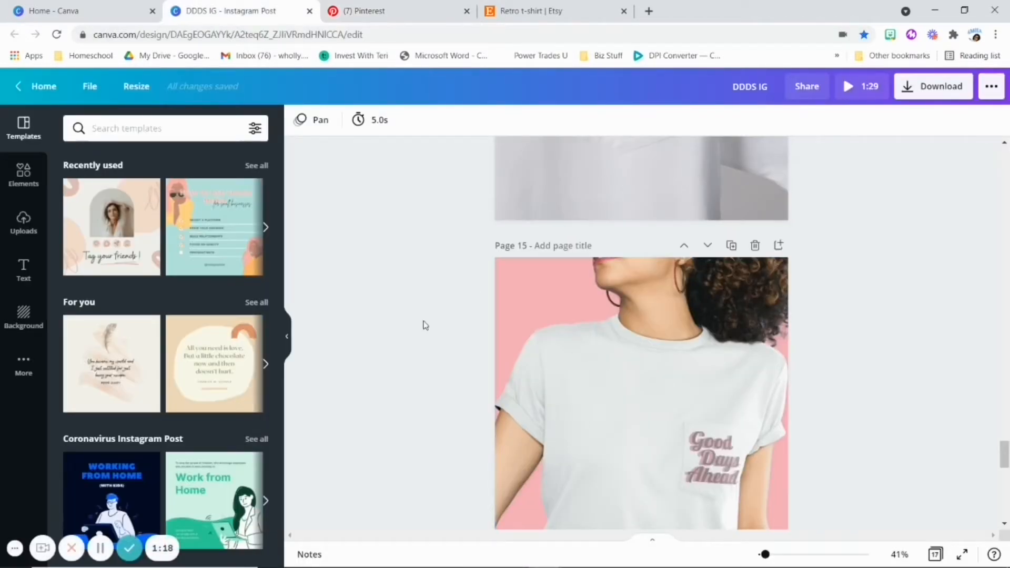
left_click(308, 11)
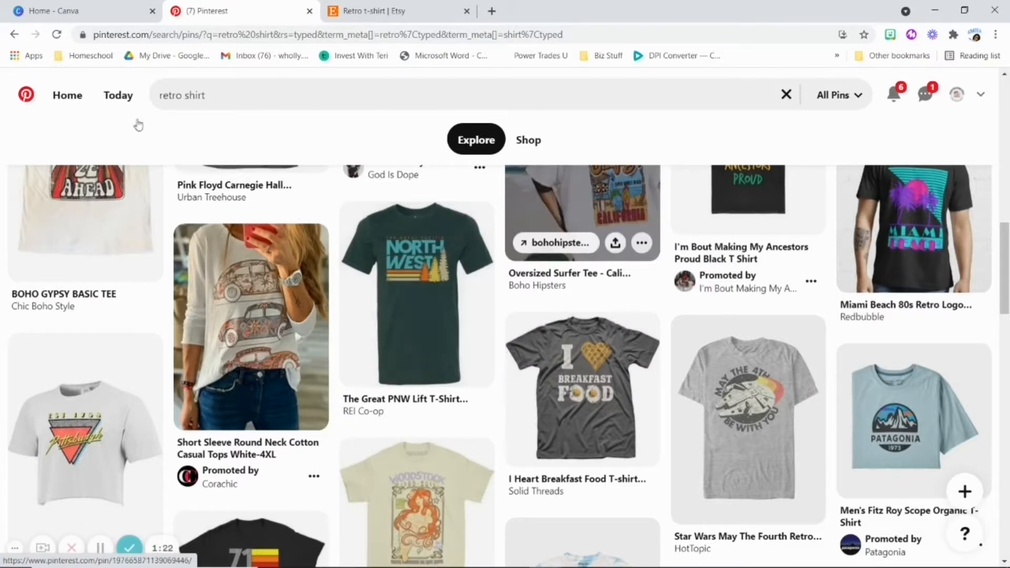
left_click(53, 10)
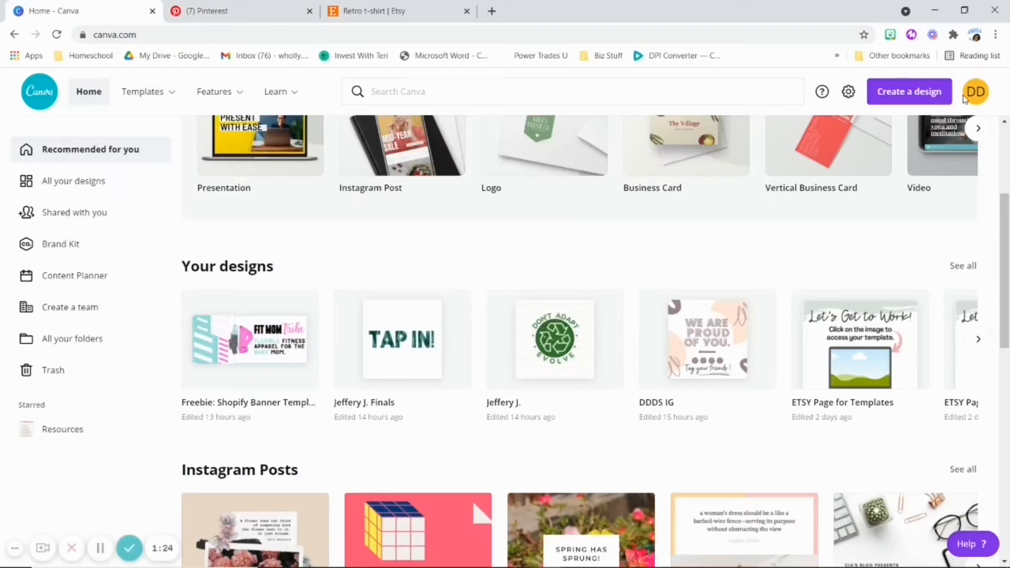
left_click(931, 93)
scroll(665, 376, "up", 1)
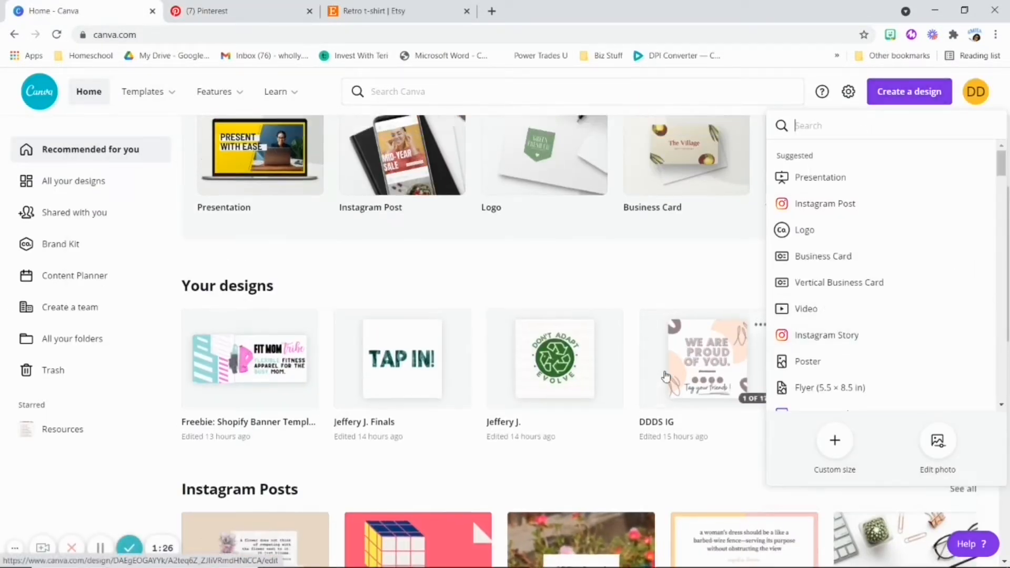
scroll(665, 376, "up", 3)
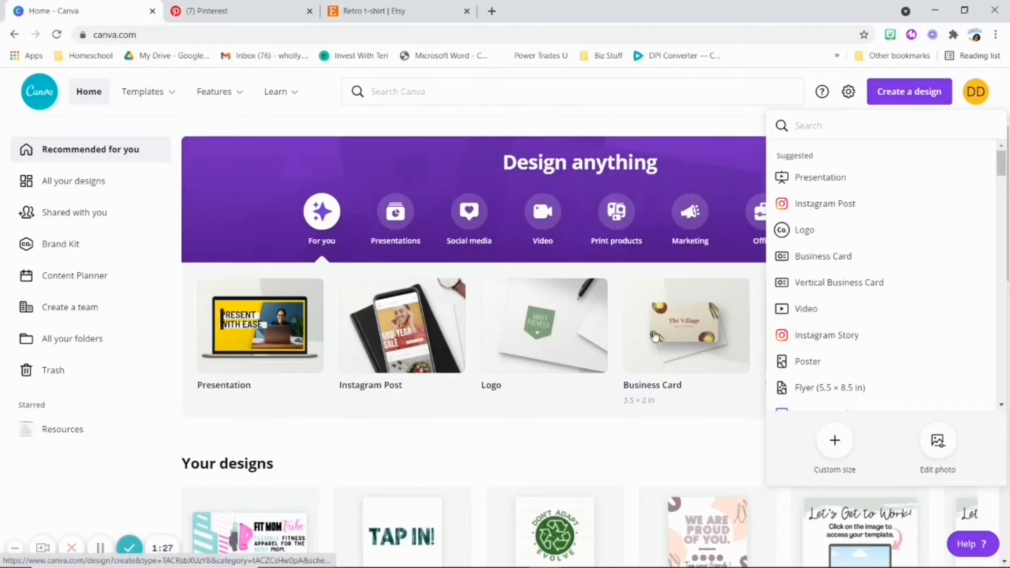
left_click(835, 442)
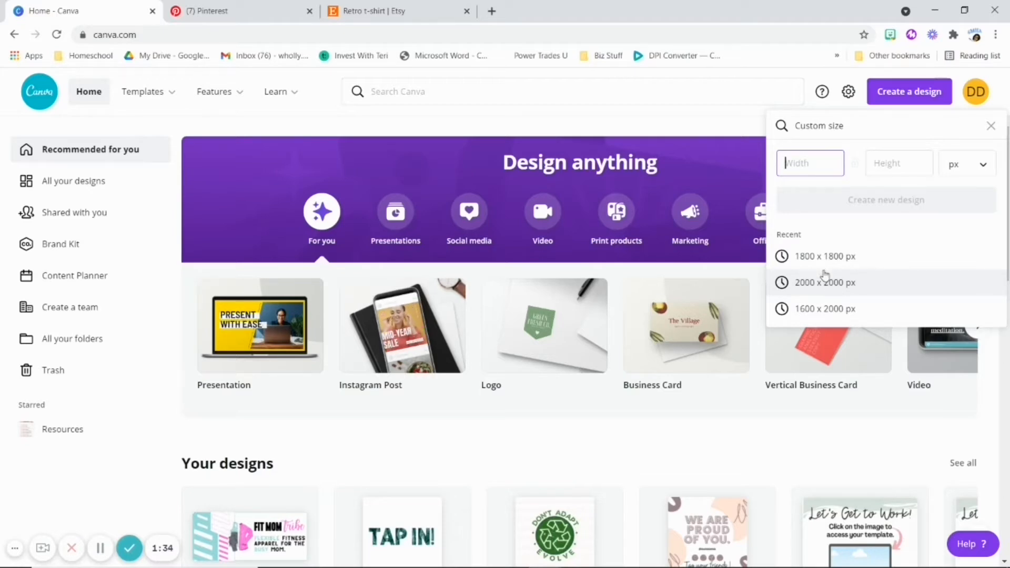
left_click(859, 258)
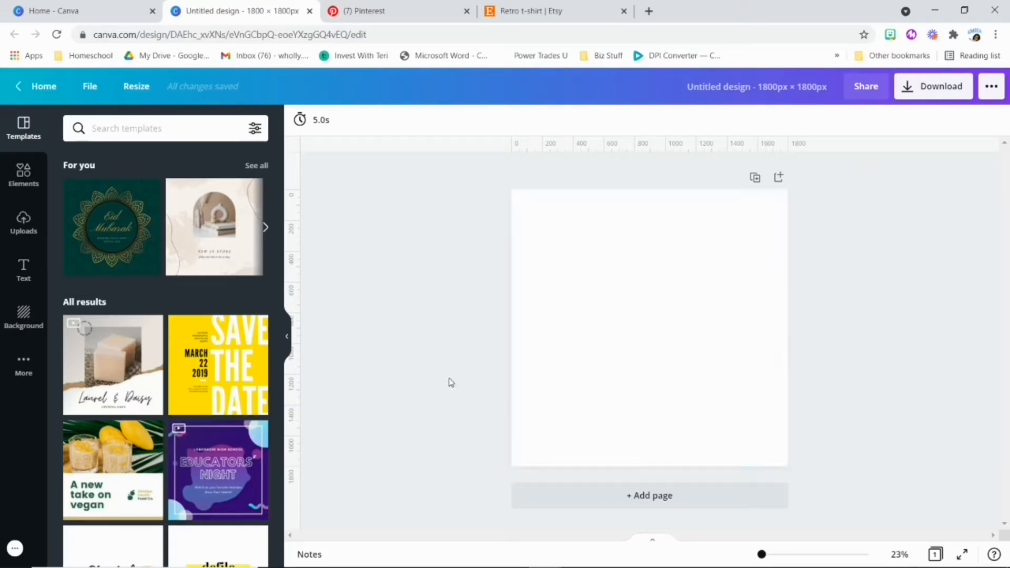
- Add a text box reading "good" to the blank page and enlarge it to font size 250
key("t")
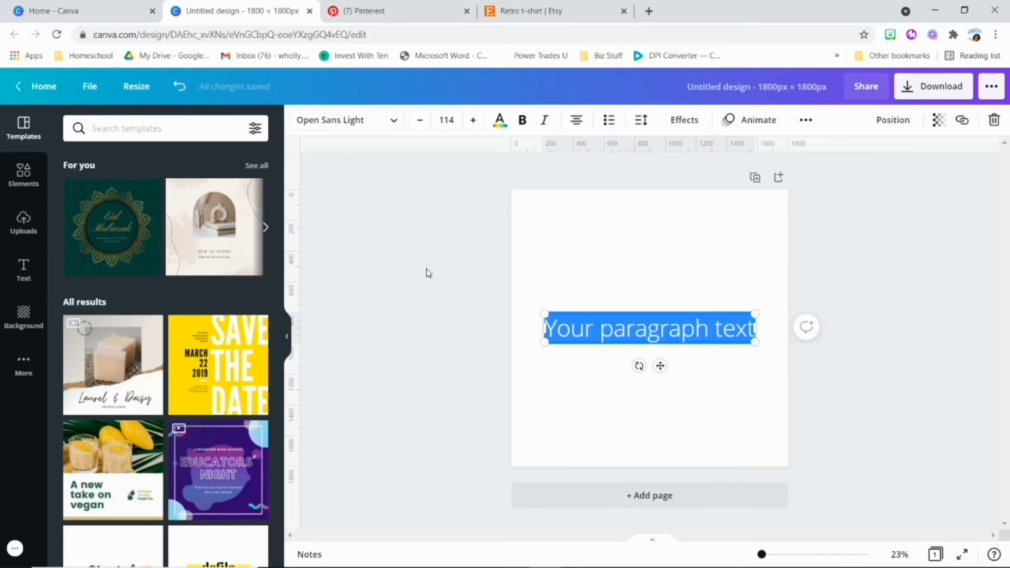
type("good")
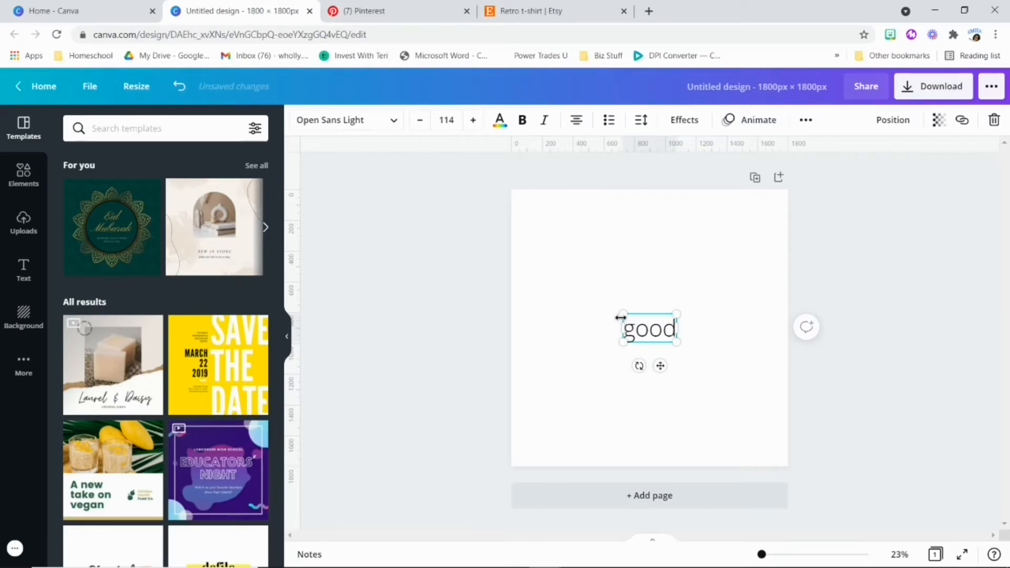
left_click_drag(620, 317, 523, 263)
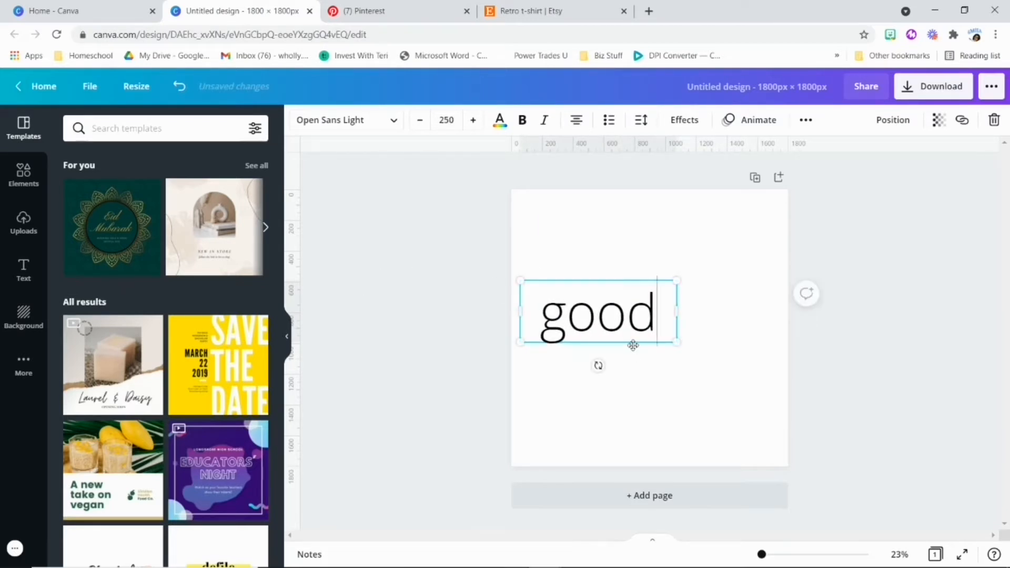
- Move the "good" text to the upper middle of the page and narrow its text box slightly
left_click_drag(632, 345, 689, 277)
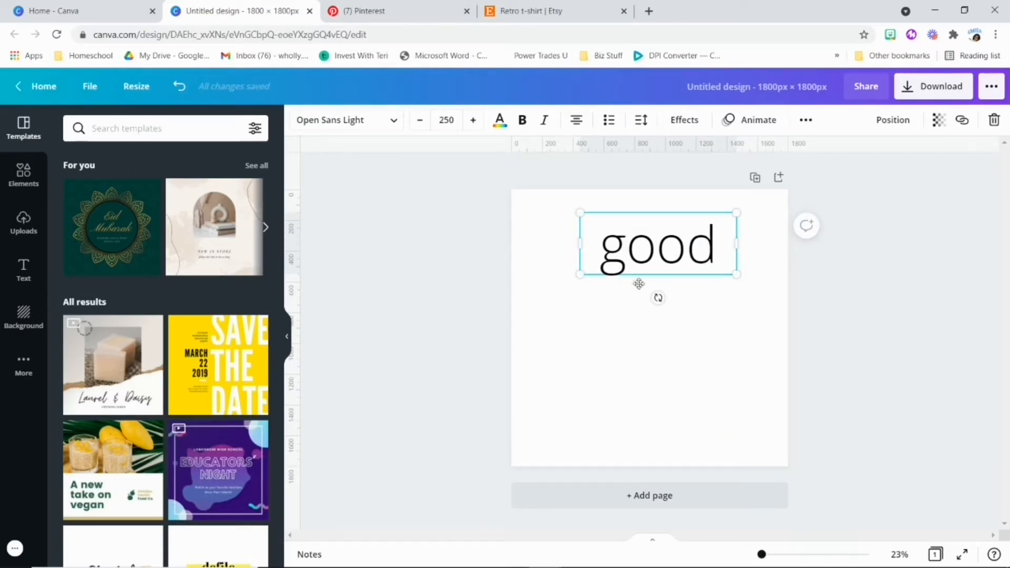
left_click_drag(657, 298, 644, 316)
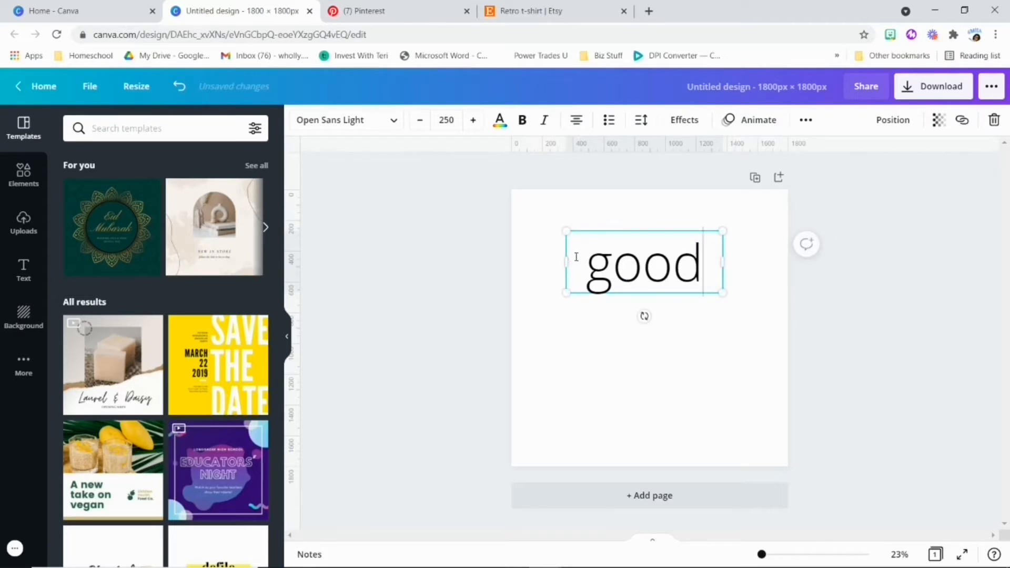
left_click_drag(567, 261, 582, 261)
left_click(950, 297)
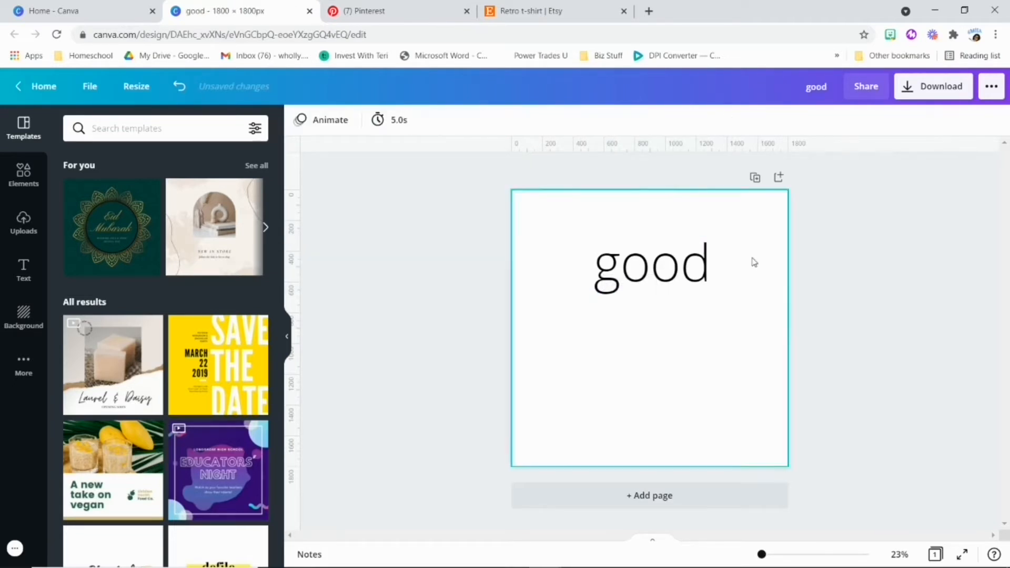
- Set the text's font to Lobster and capitalize the word as "Good"
left_click(658, 268)
left_click(392, 126)
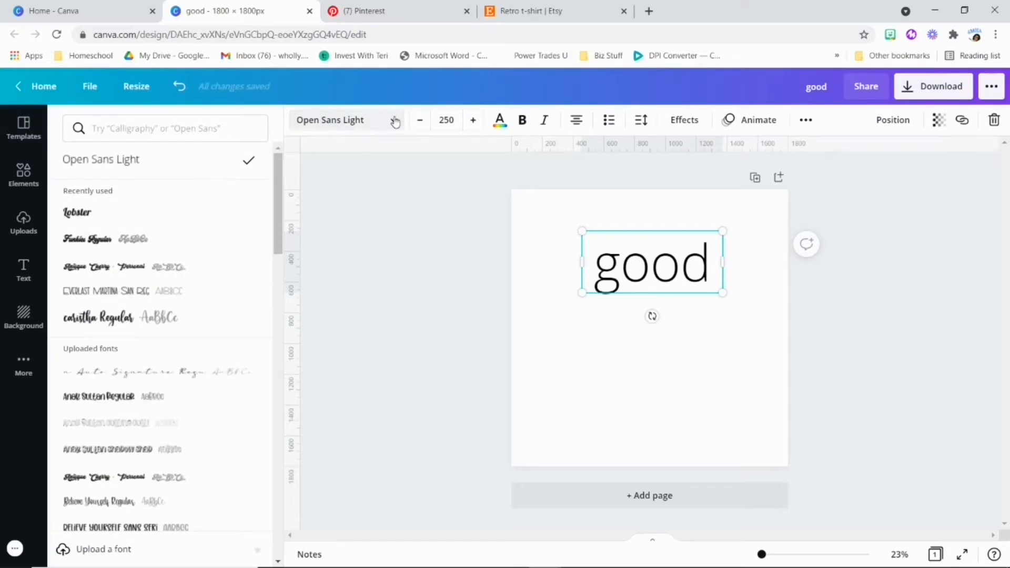
left_click(136, 222)
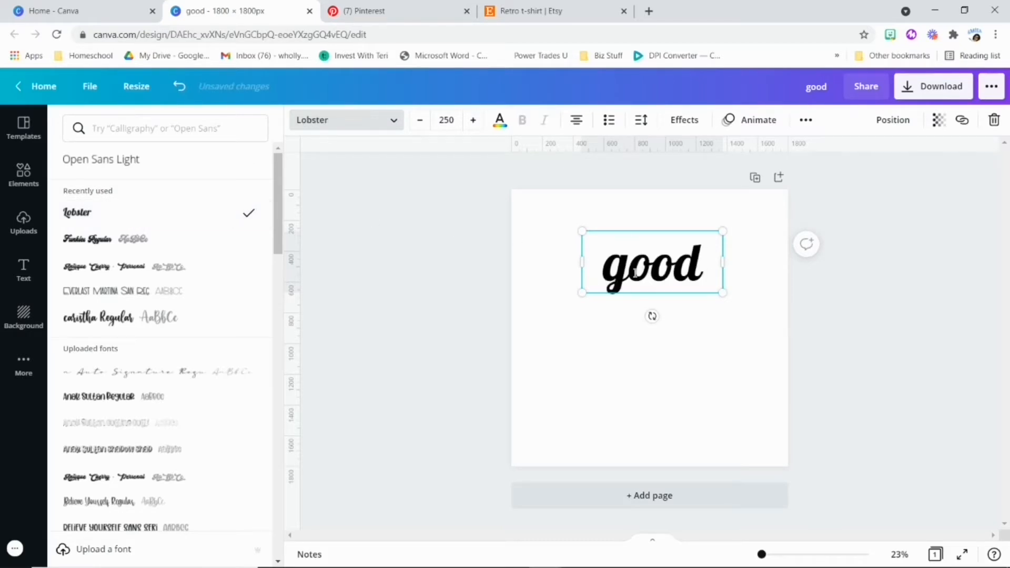
key("BackSpace")
type("G")
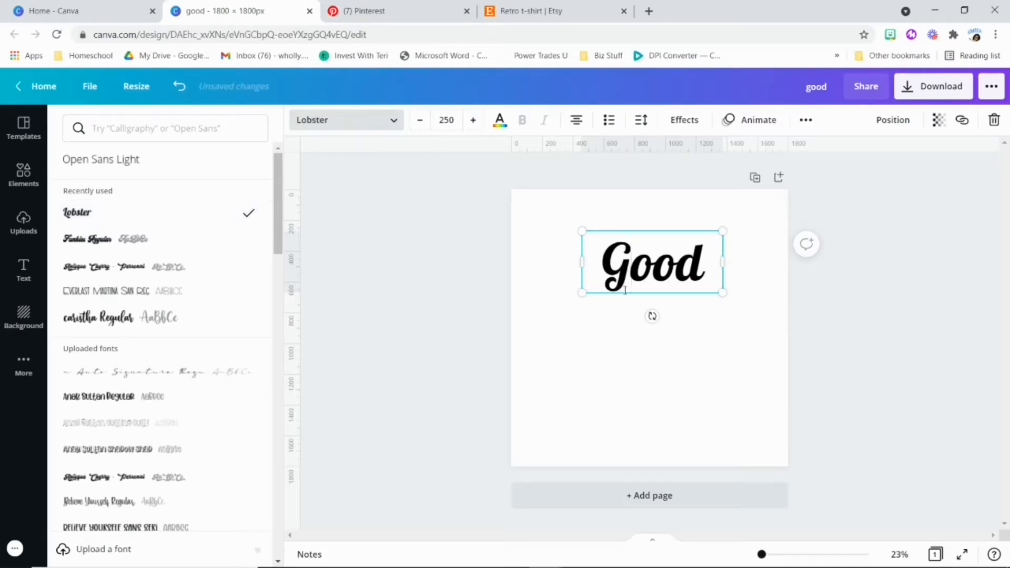
- Enlarge the word "Good" to font size 384 and centre it near the top of the page
left_click_drag(562, 221, 506, 198)
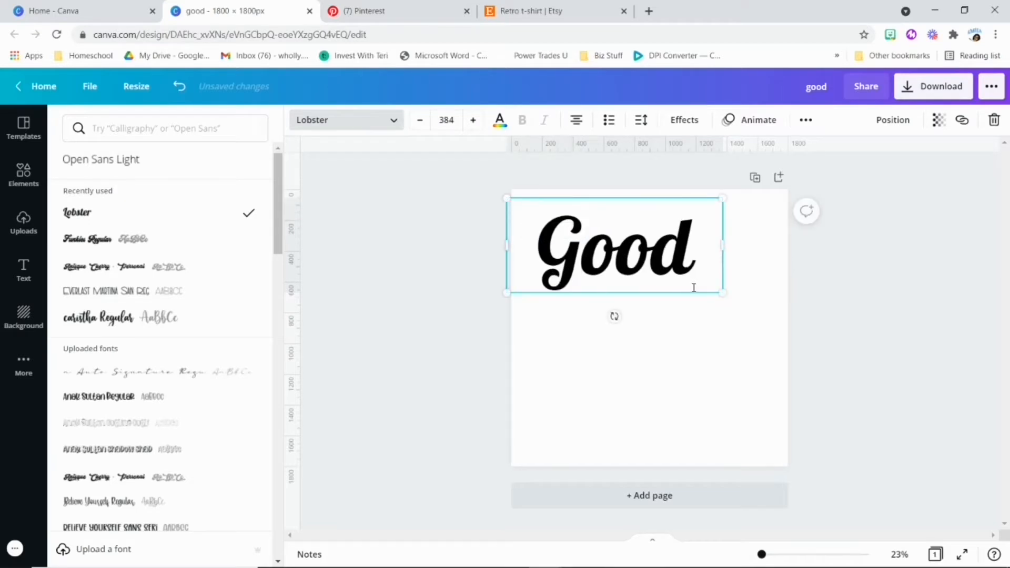
left_click_drag(680, 295, 711, 304)
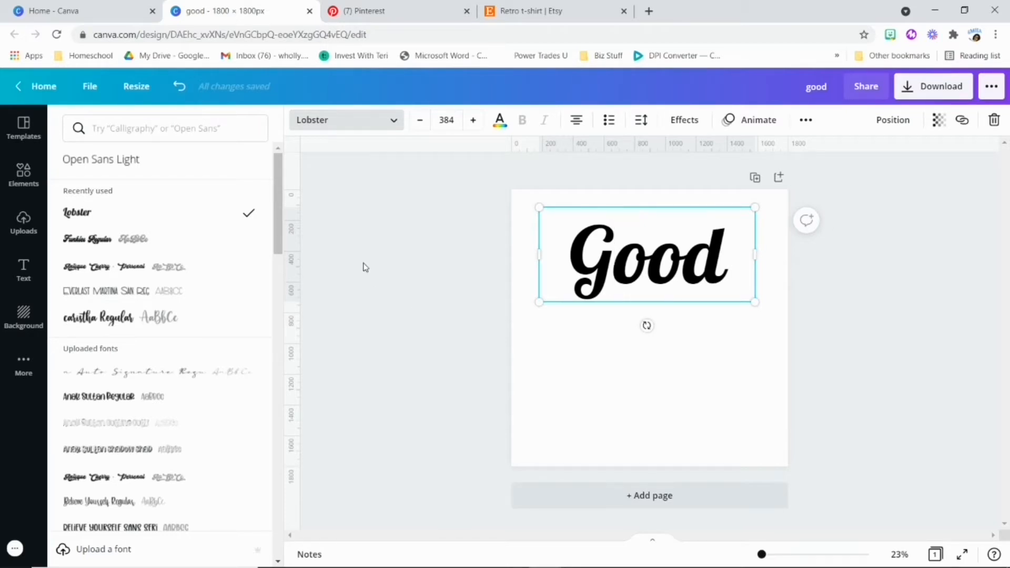
- Try the Funkies, Antique Cherry and Vintage Party fonts on the word "Good" and return it to Lobster
left_click(132, 246)
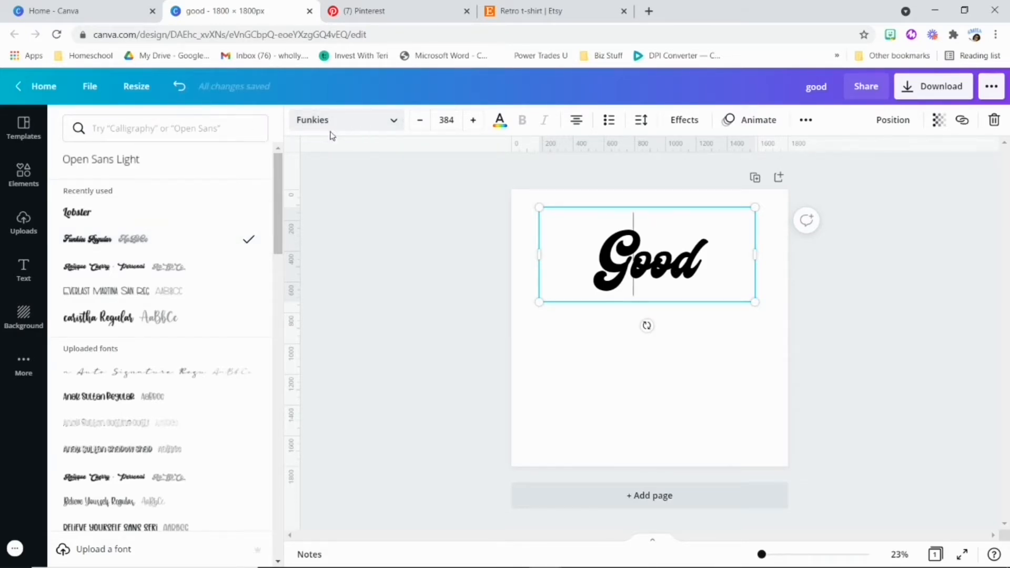
left_click(127, 269)
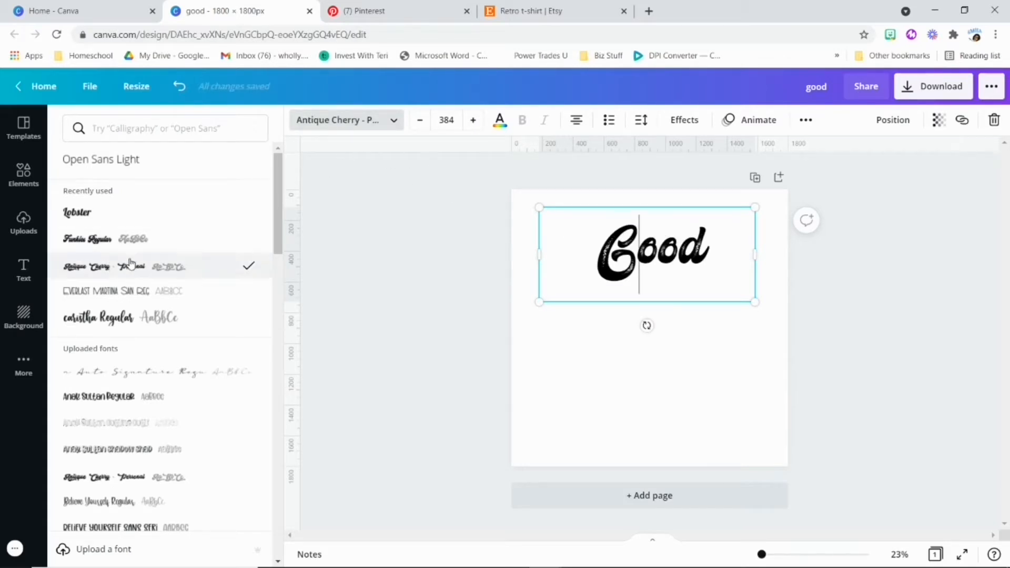
scroll(142, 294, "down", 10)
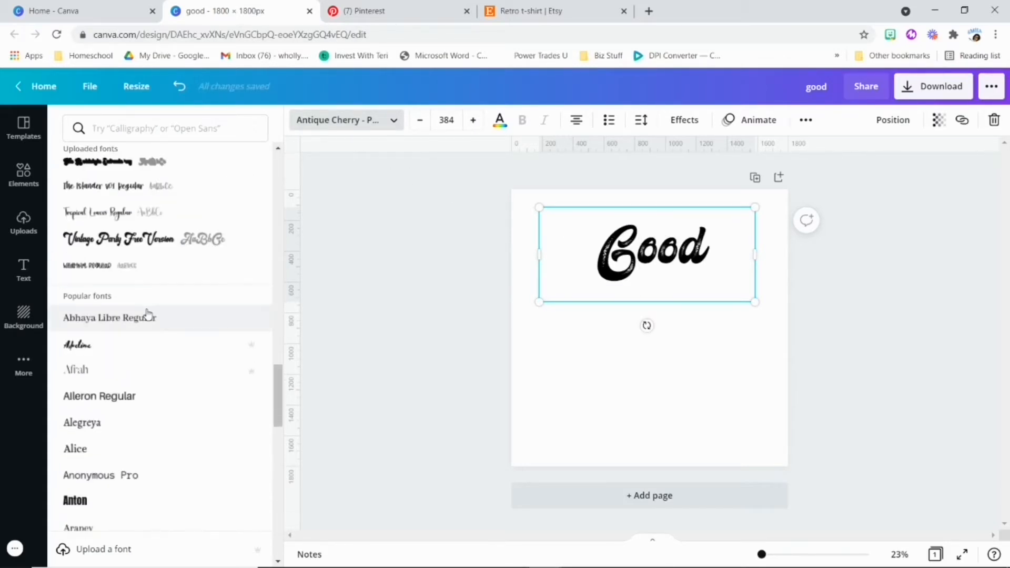
left_click(159, 245)
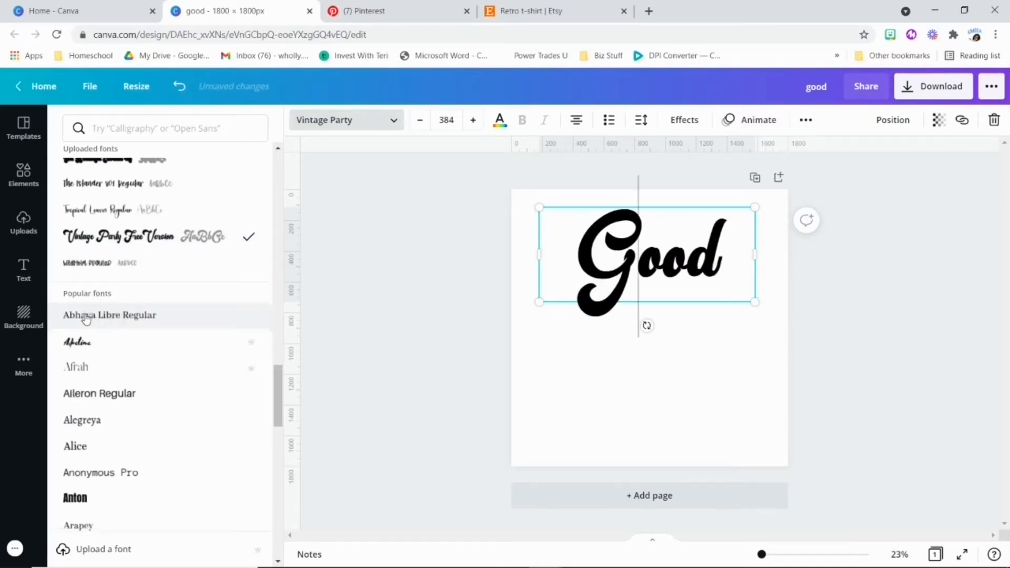
scroll(120, 315, "down", 3)
scroll(124, 321, "down", 7)
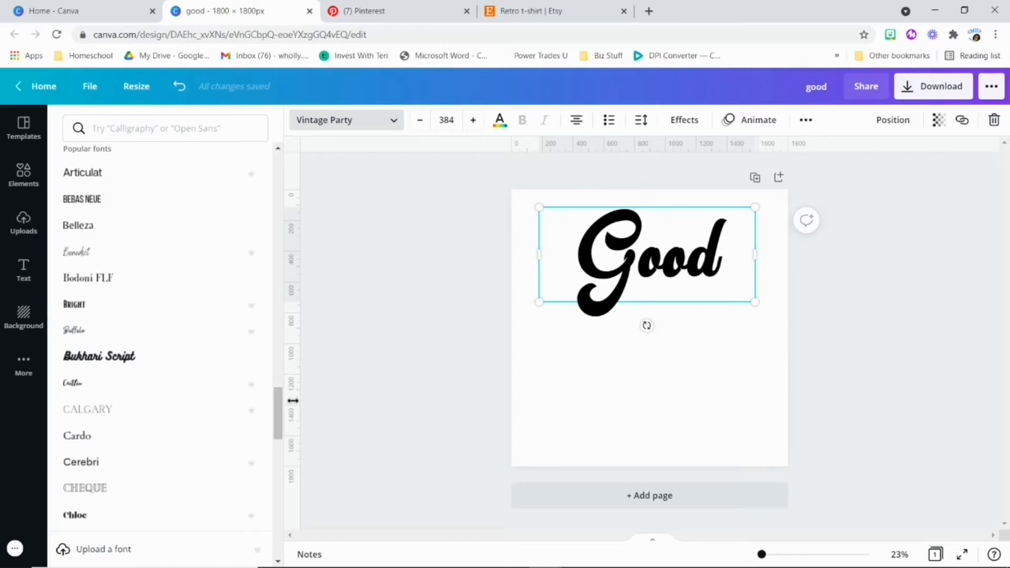
left_click_drag(279, 412, 244, 158)
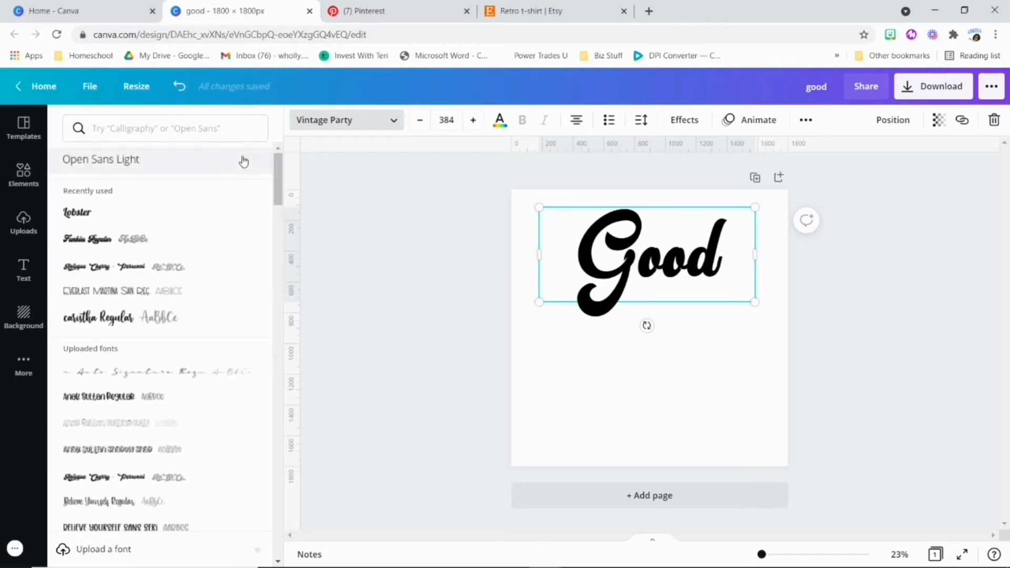
left_click(180, 214)
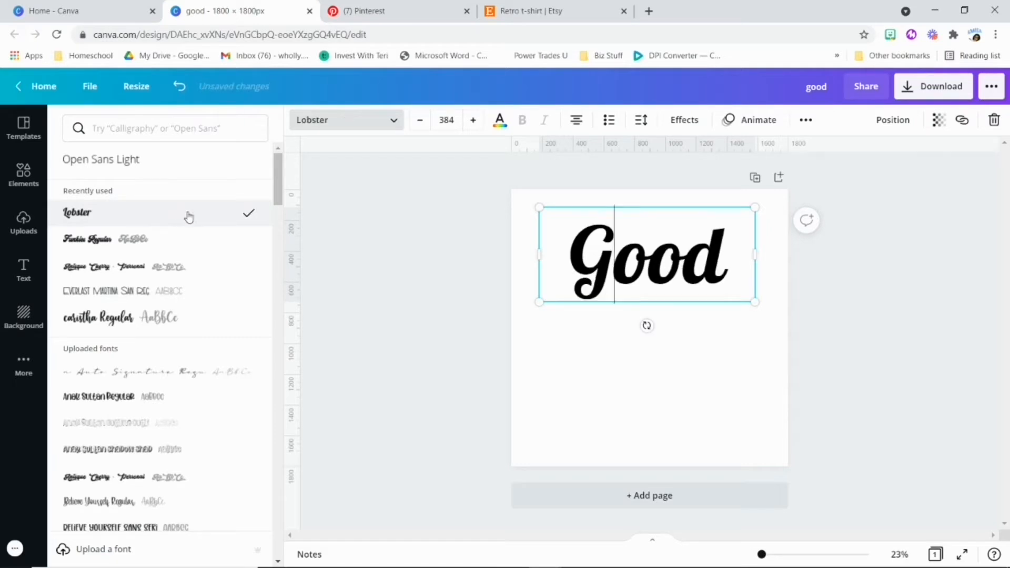
key("Escape")
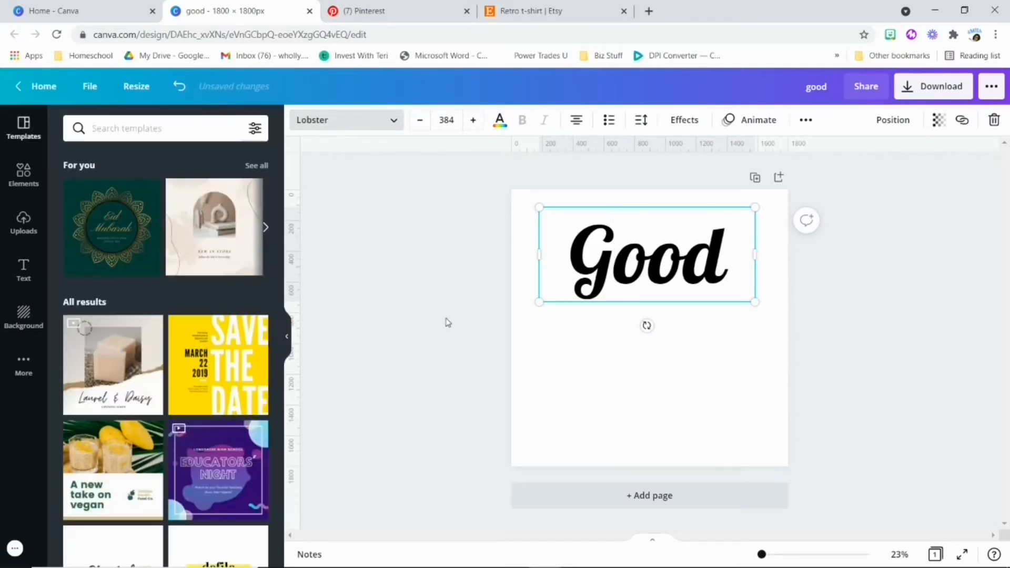
- Move the word "Good" slightly higher, close to the top edge of the page
left_click(503, 375)
left_click(611, 286)
left_click_drag(612, 286, 609, 293)
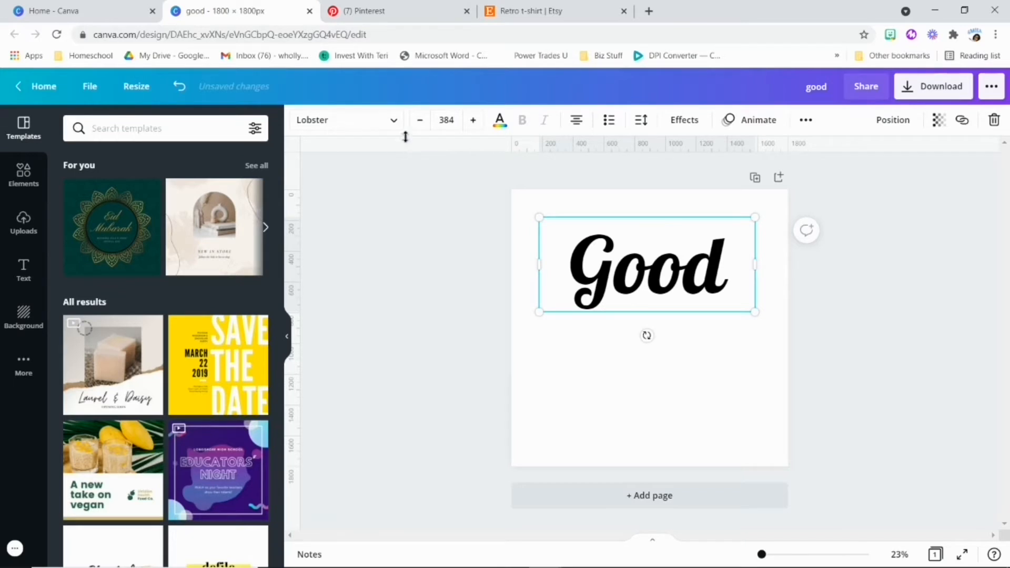
left_click(389, 122)
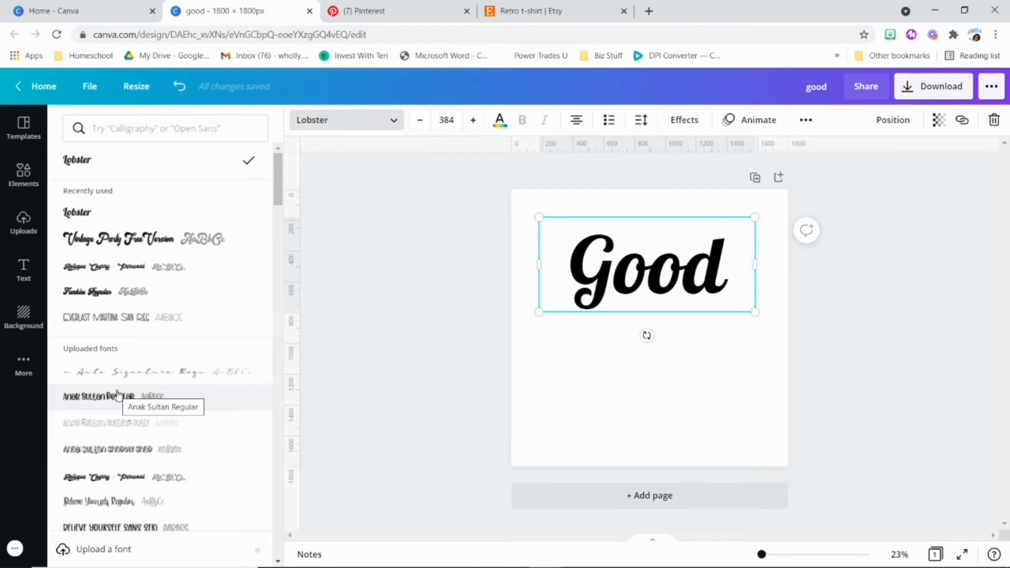
left_click(524, 309)
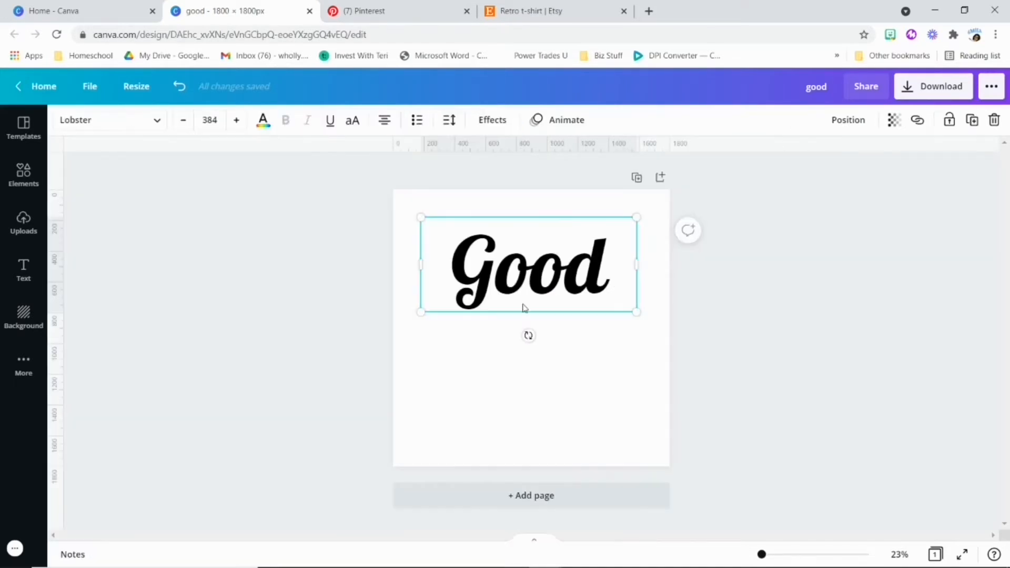
left_click_drag(575, 312, 570, 296)
- Colour the word "Good" with the mauve-brown swatch from the Double Dutch Design School palette
left_click(263, 120)
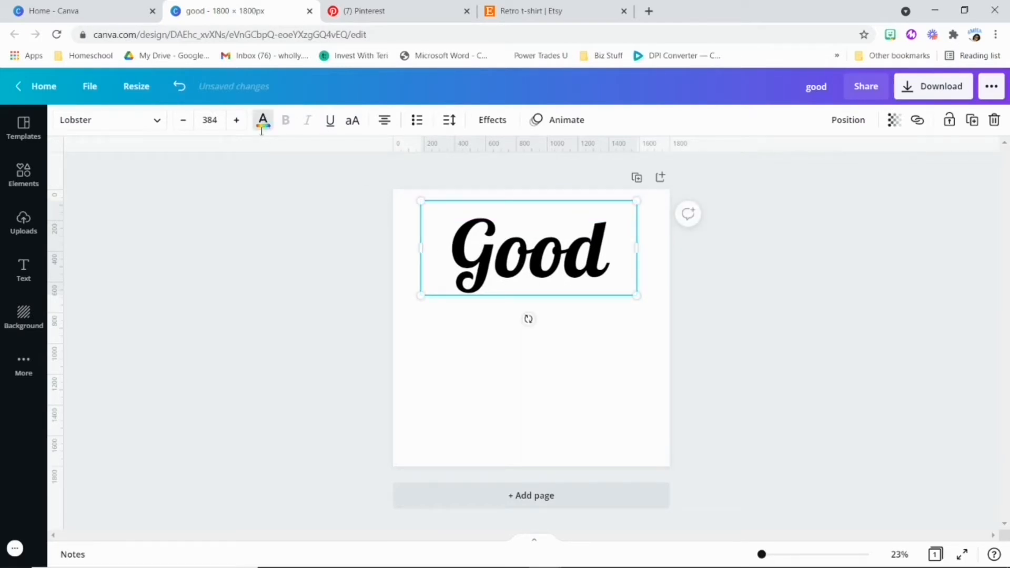
left_click(217, 268)
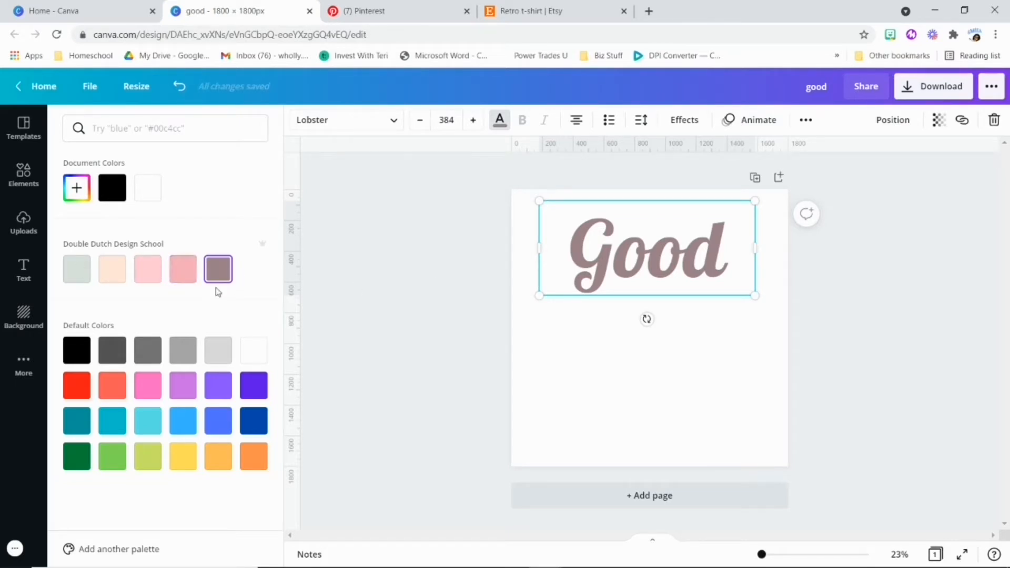
left_click(372, 371)
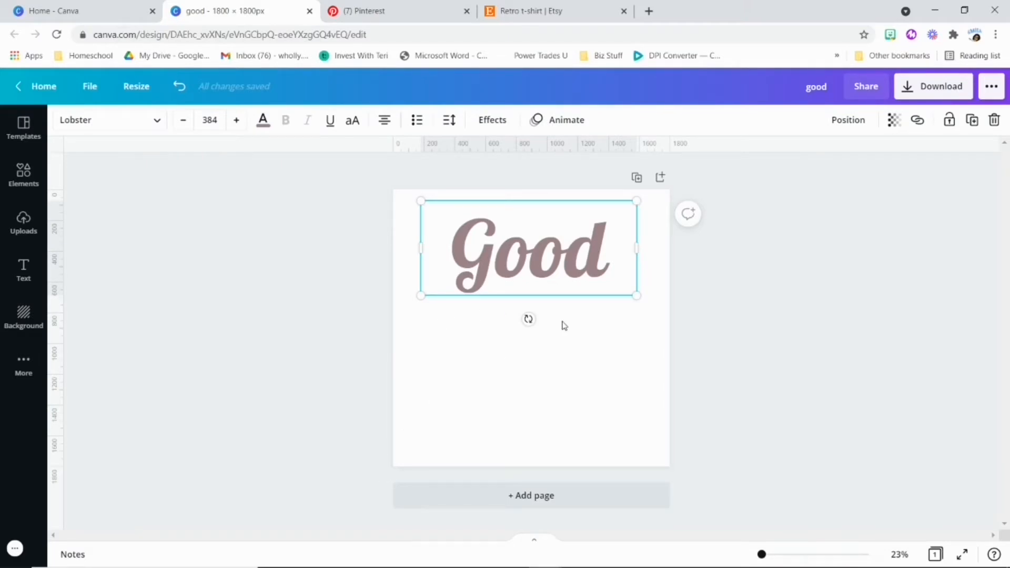
- Duplicate the word "Good" and place the copy in the lower part of the page
key("ctrl+d")
left_click_drag(529, 258, 521, 407)
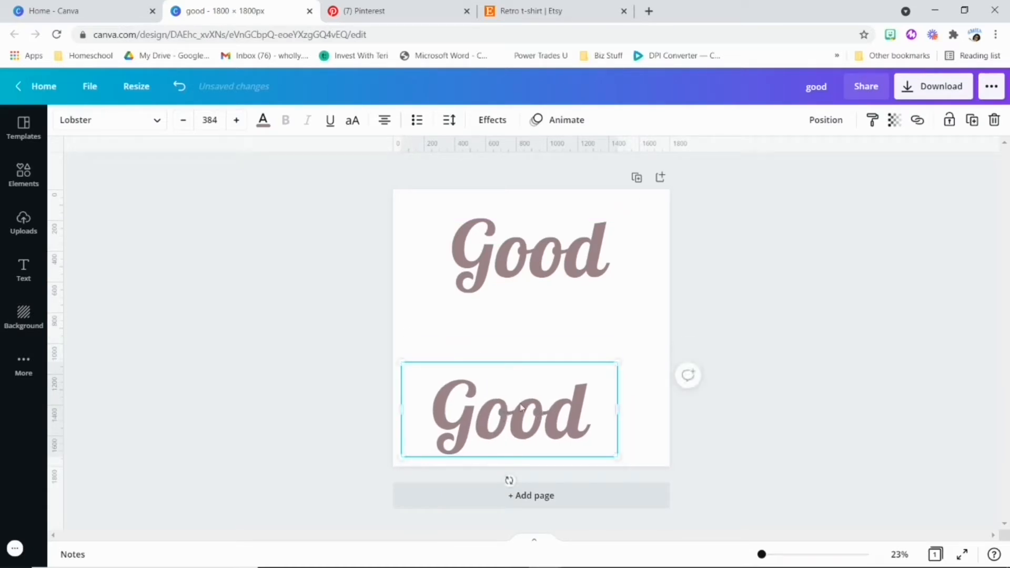
left_click(654, 274)
left_click(539, 282)
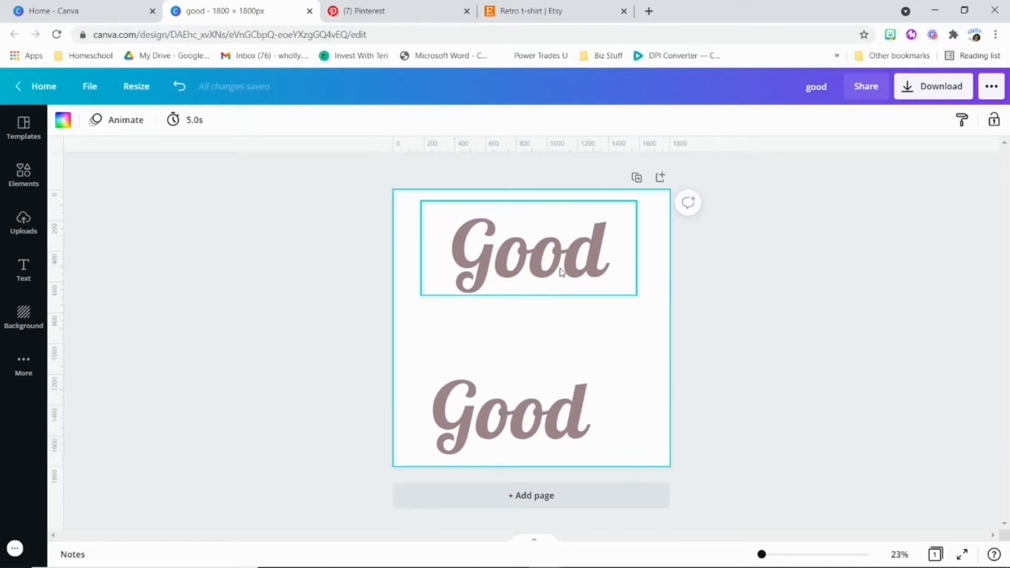
left_click(265, 299)
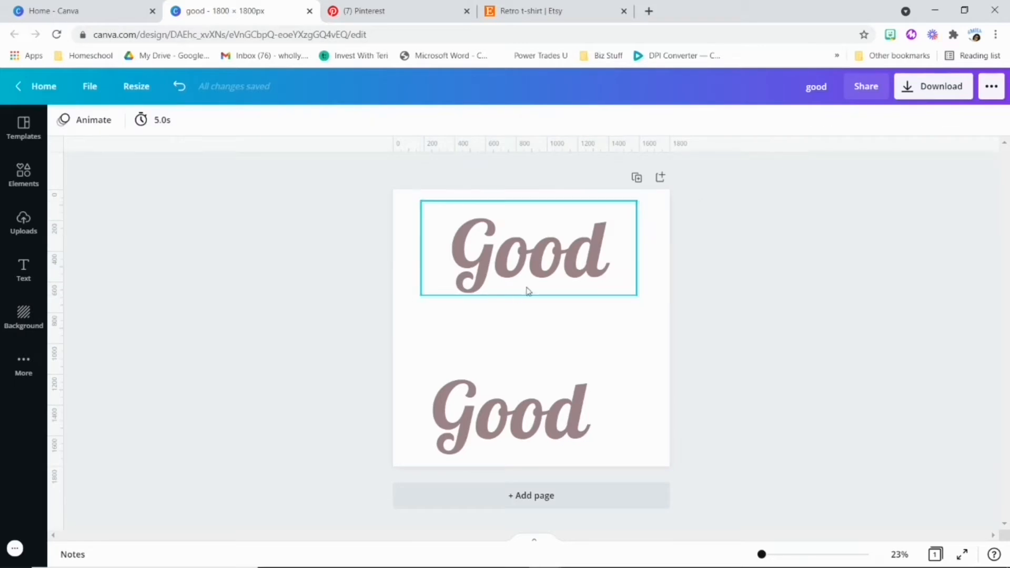
- Apply the Shadow effect to the upper "Good" and set the shadow direction to 88
left_click(529, 291)
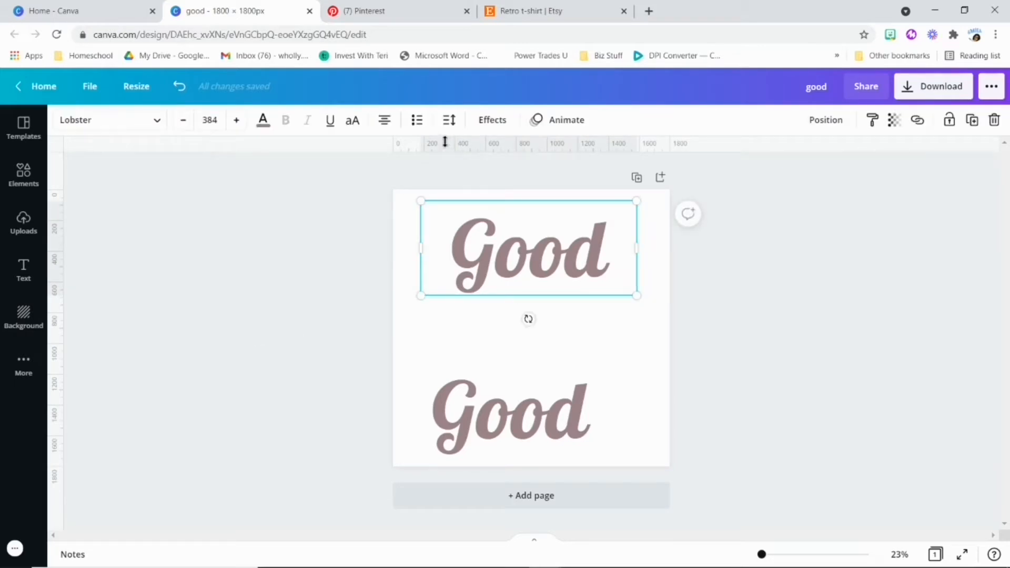
left_click(496, 121)
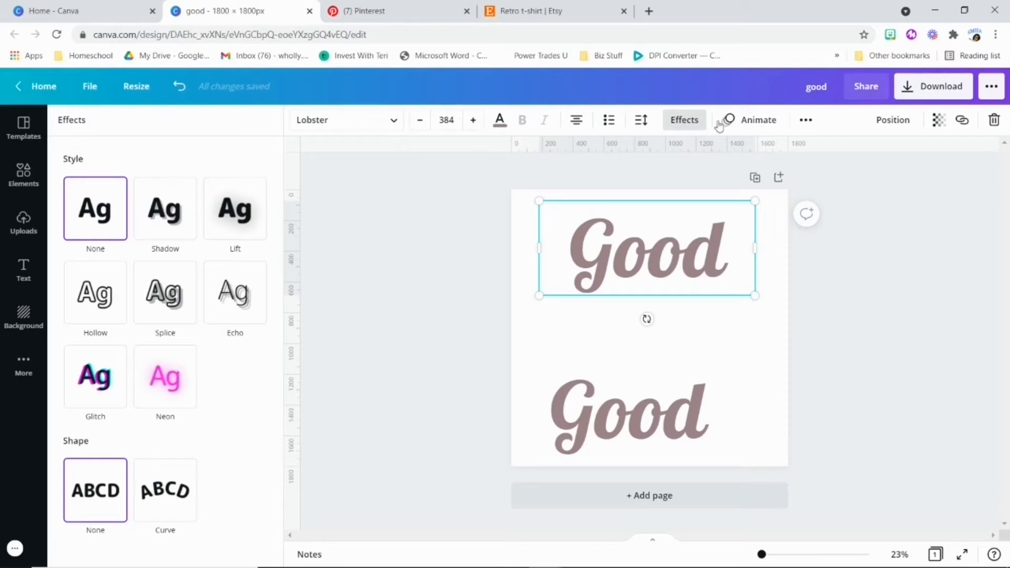
left_click(636, 248)
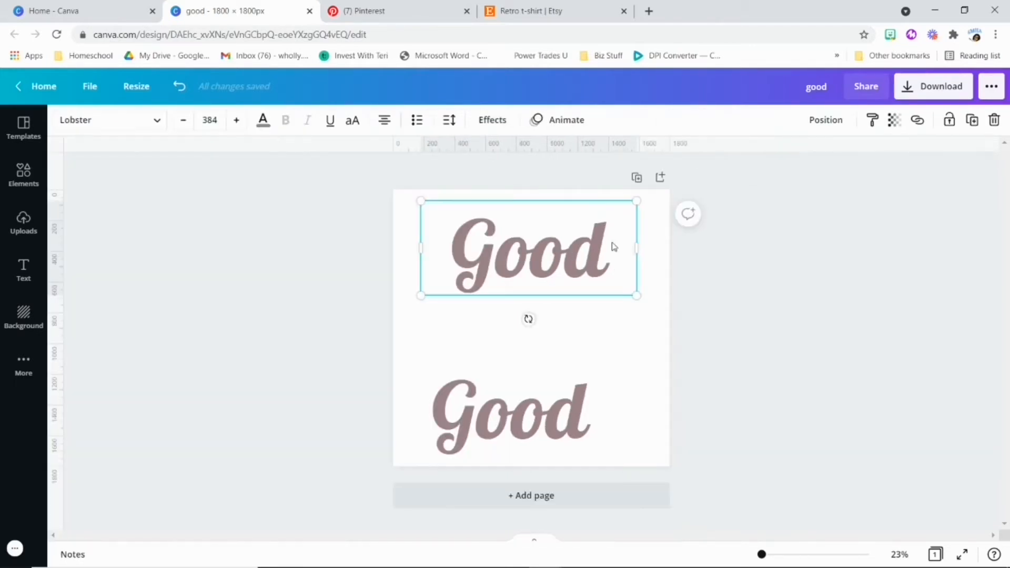
left_click(805, 285)
left_click(545, 258)
left_click(492, 120)
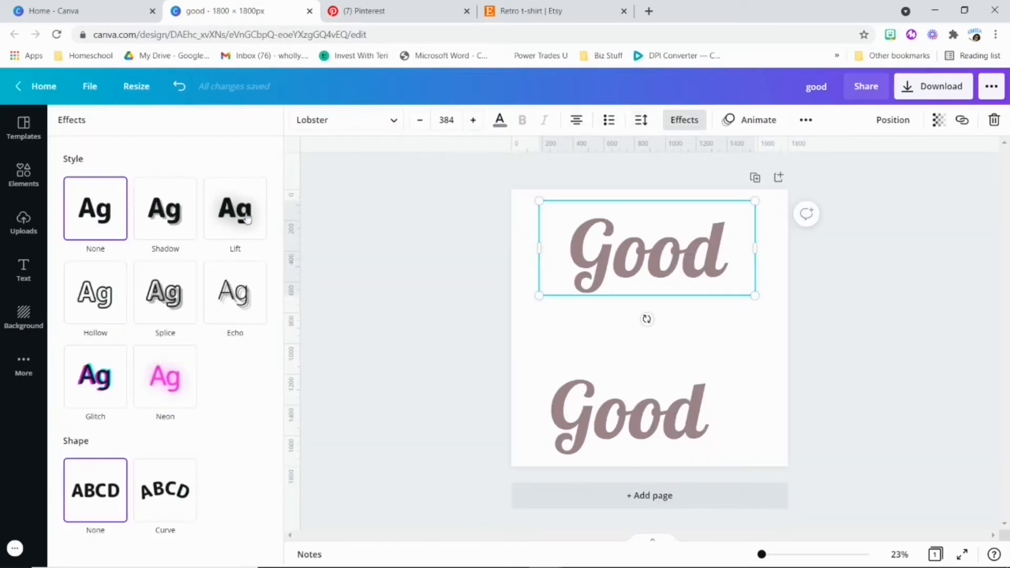
left_click(168, 220)
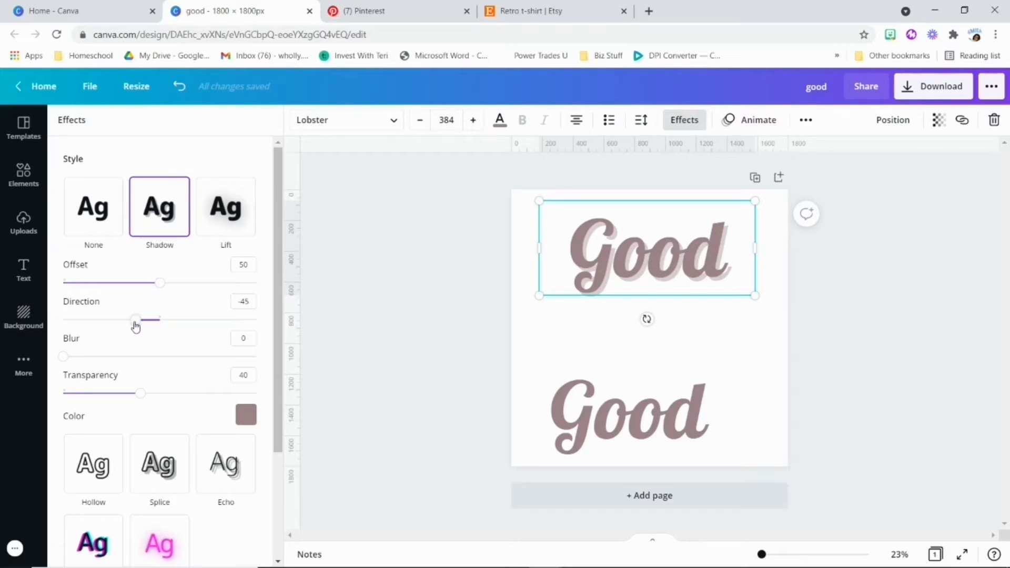
left_click_drag(138, 325, 207, 320)
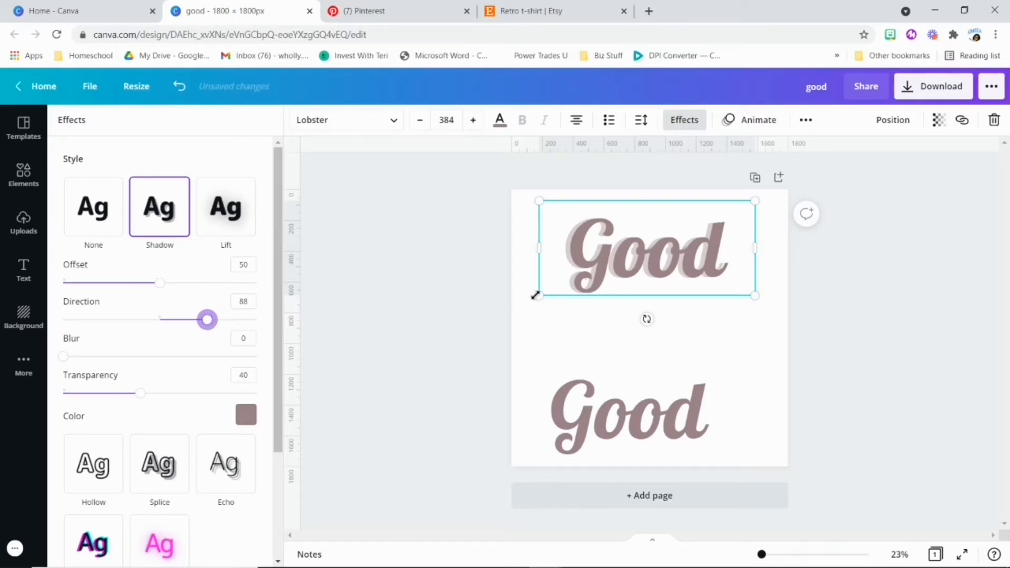
- Enlarge the upper "Good" to font size 491 and centre its text box across the page width
left_click_drag(535, 295, 475, 323)
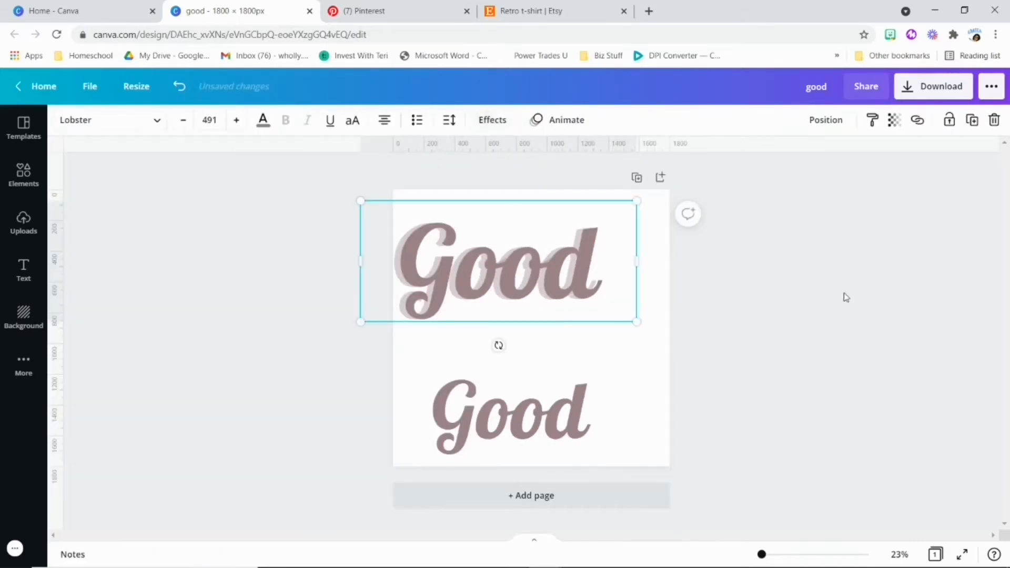
left_click_drag(522, 277, 554, 277)
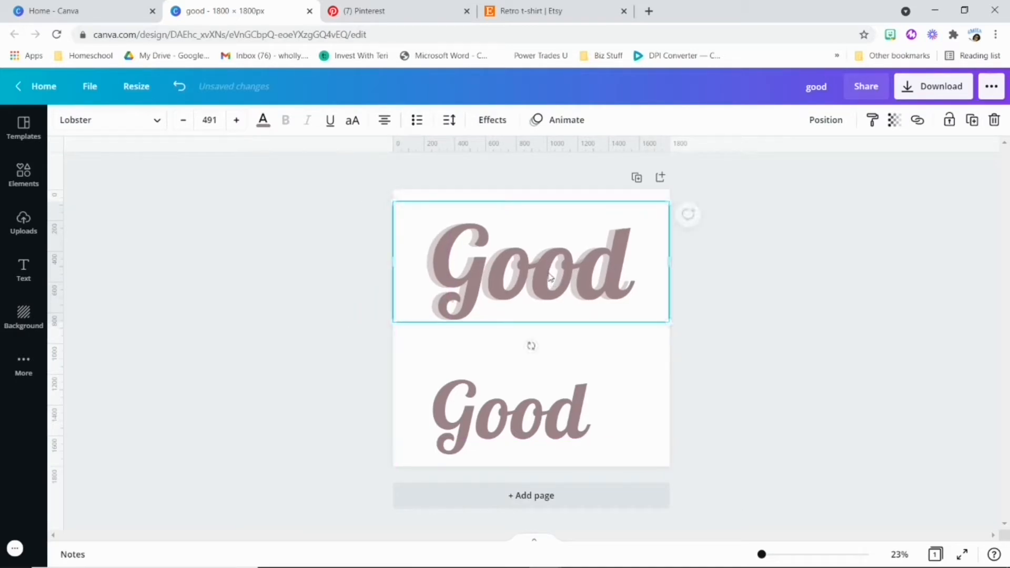
- Adjust the upper word's shadow to direction 87 and offset 64, keeping the blur at 0
left_click(480, 121)
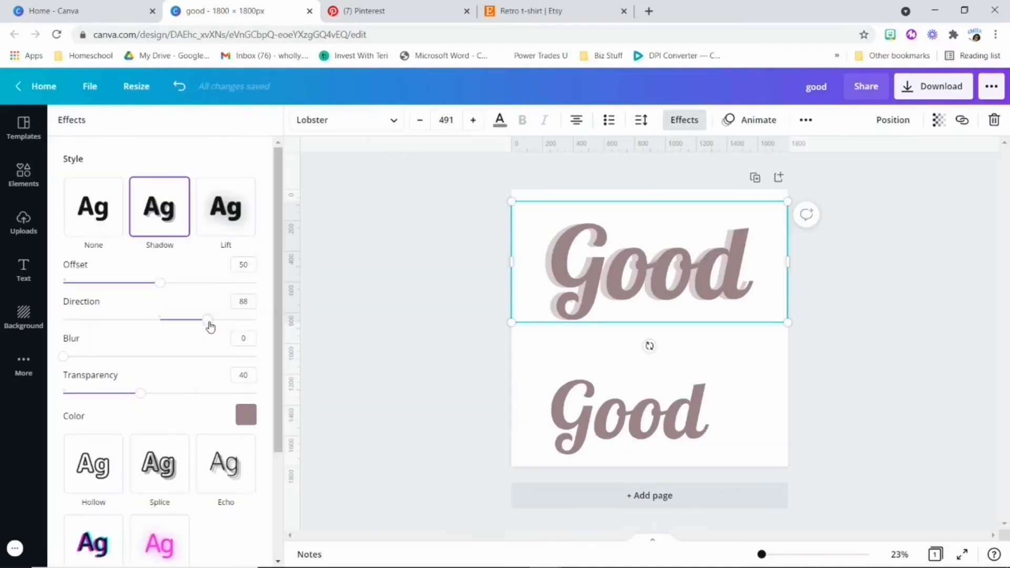
left_click_drag(210, 323, 207, 323)
left_click_drag(207, 323, 206, 323)
mouse_move(207, 319)
left_mouse_down()
mouse_move(191, 319)
mouse_move(207, 319)
left_mouse_up()
left_click_drag(159, 287, 305, 286)
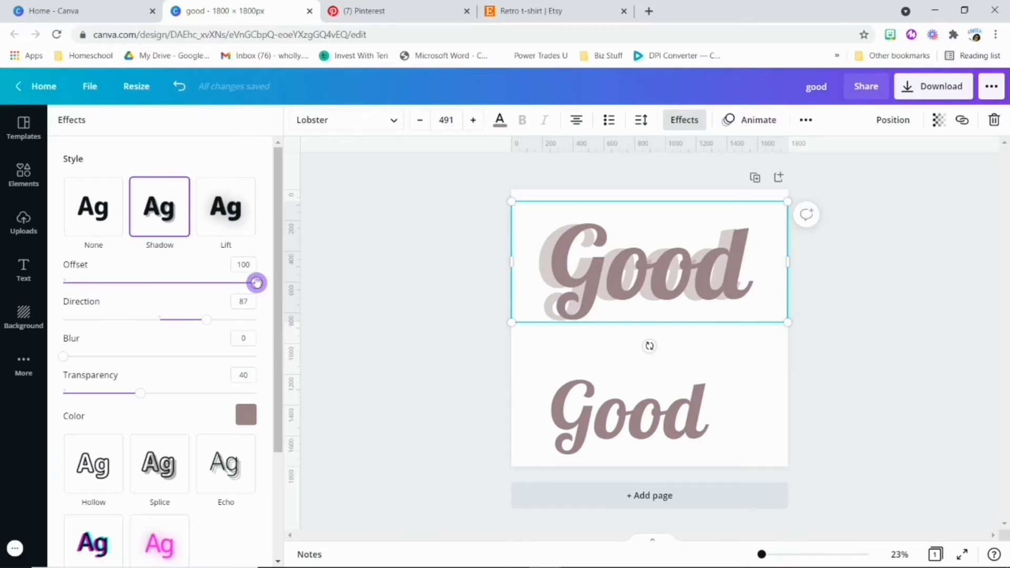
left_click_drag(256, 283, 220, 270)
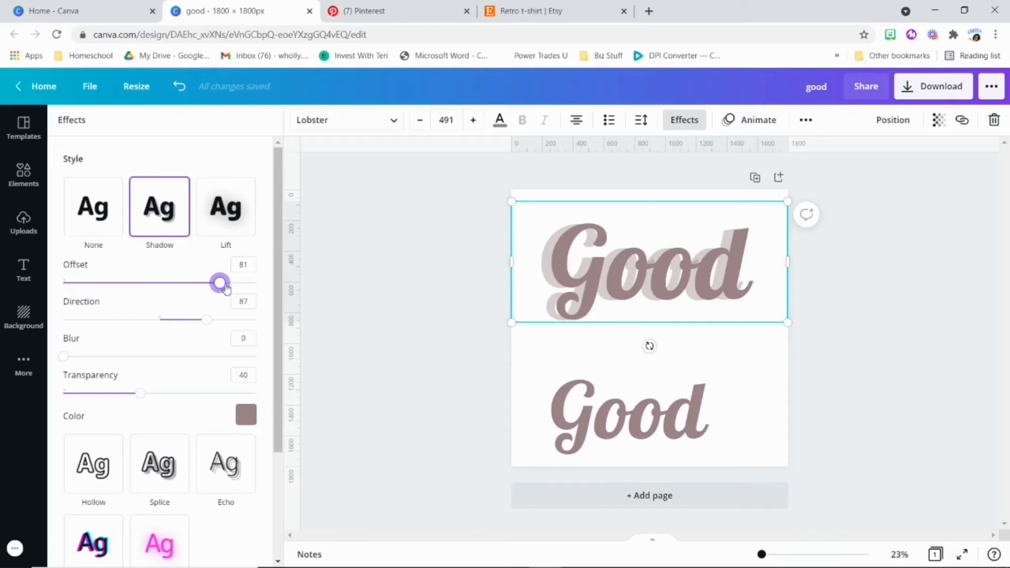
left_click_drag(221, 284, 188, 291)
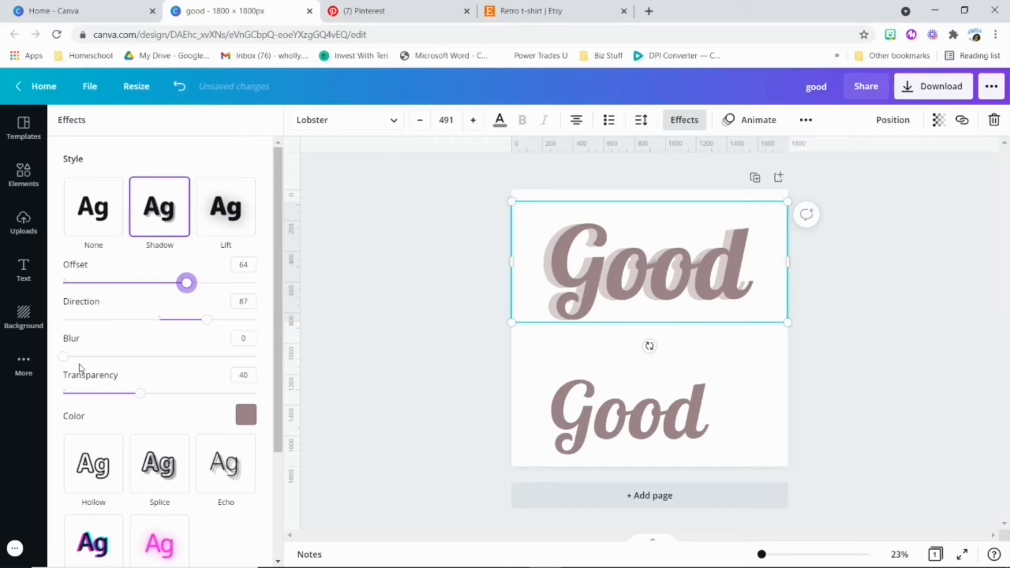
left_click_drag(63, 356, 21, 363)
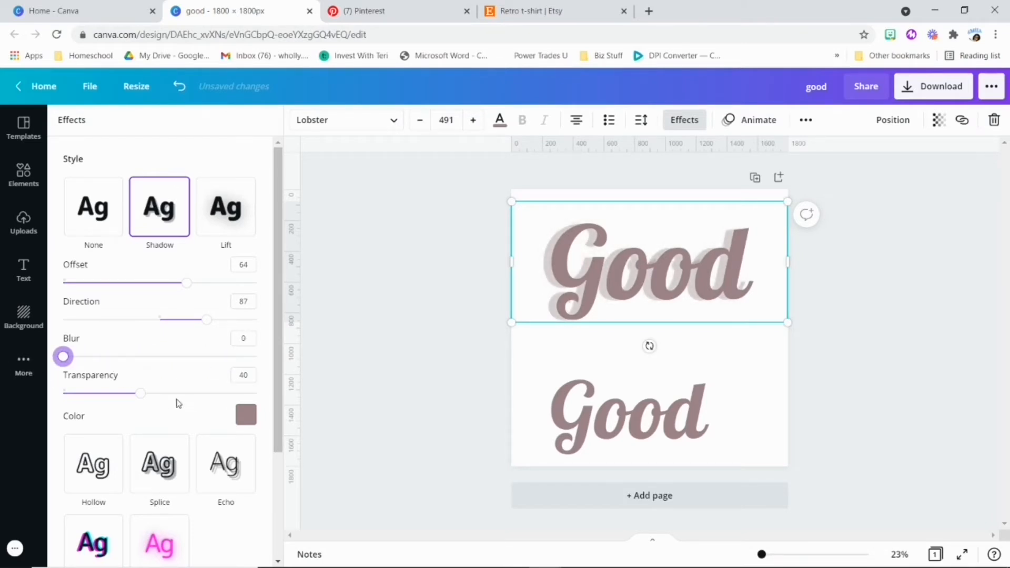
- Colour the upper word's shadow with the darker pink palette swatch and set its transparency to 100
left_click(246, 414)
left_click(166, 278)
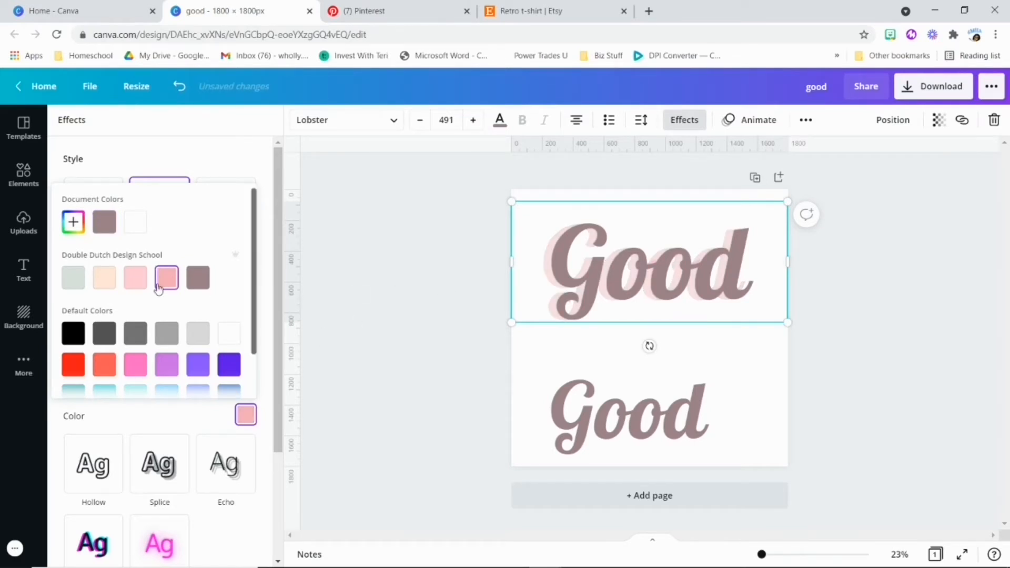
left_click(532, 282)
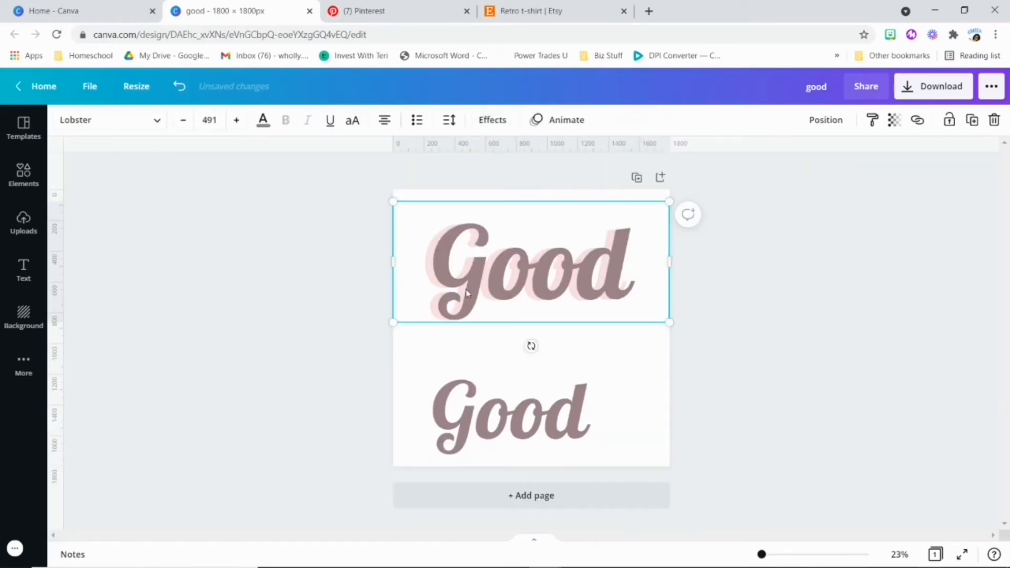
left_click(493, 119)
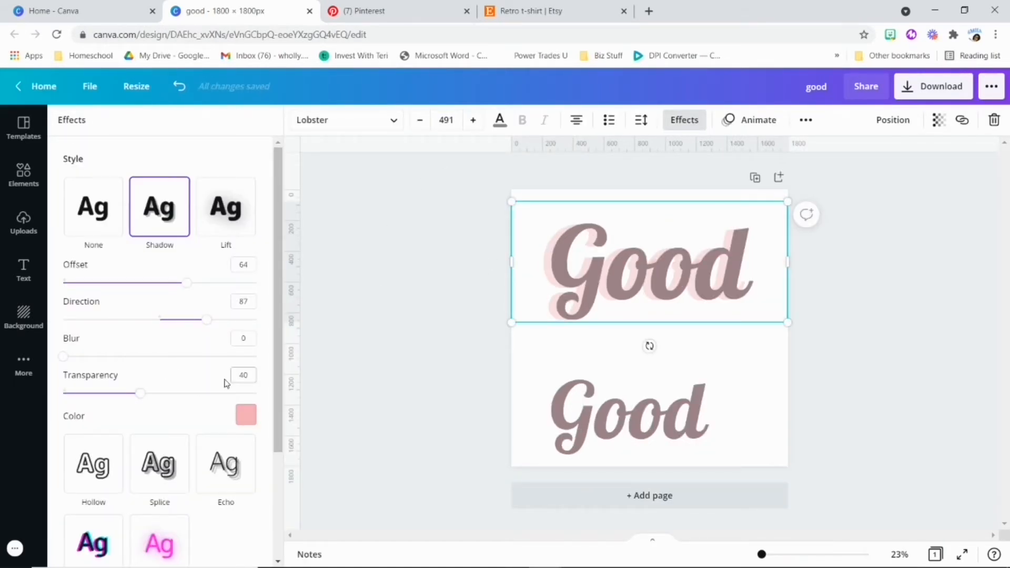
left_click_drag(141, 394, 260, 392)
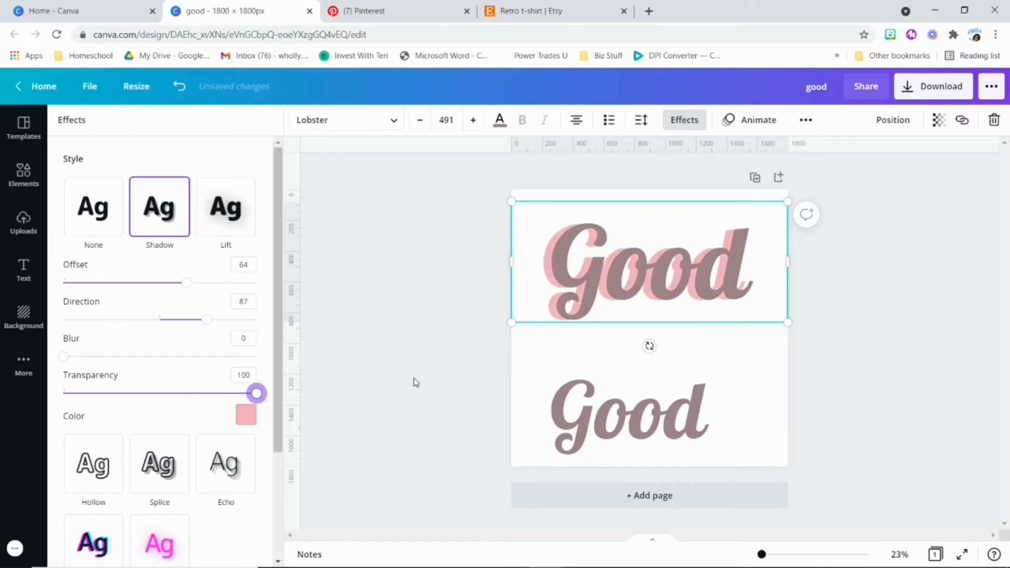
- Colour the lower "Good" with the same darker pink used for the upper word's shadow
left_click(400, 394)
left_click(520, 431)
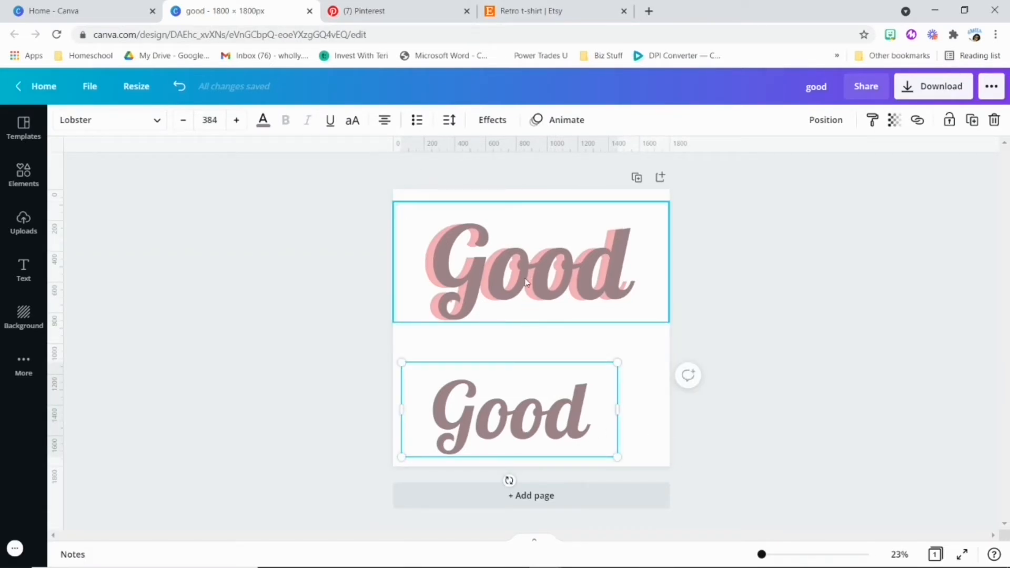
left_click(262, 119)
left_click(191, 275)
left_click(402, 320)
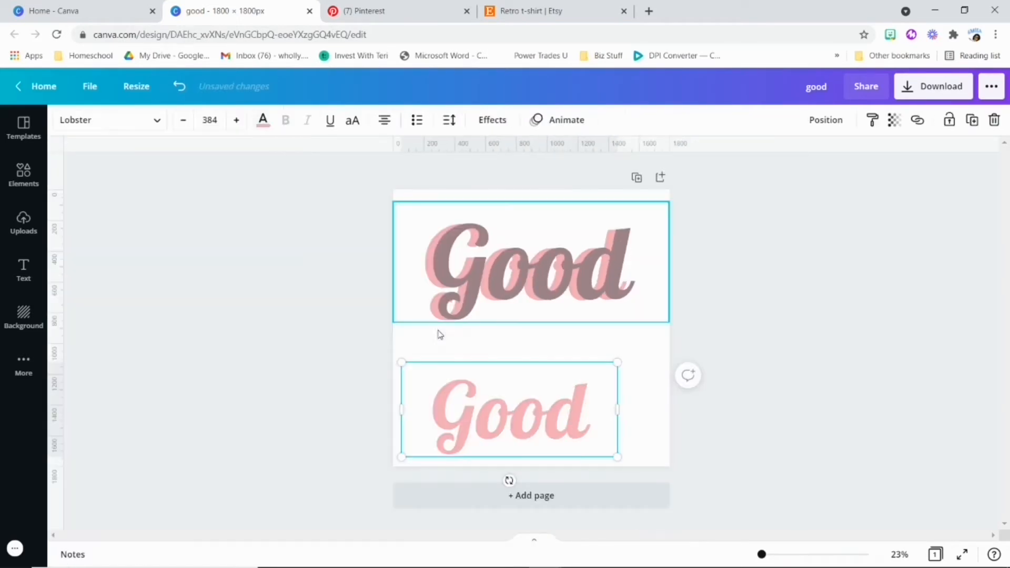
- Set the lower "Good" to font size 491 to match the upper word
left_click(527, 259)
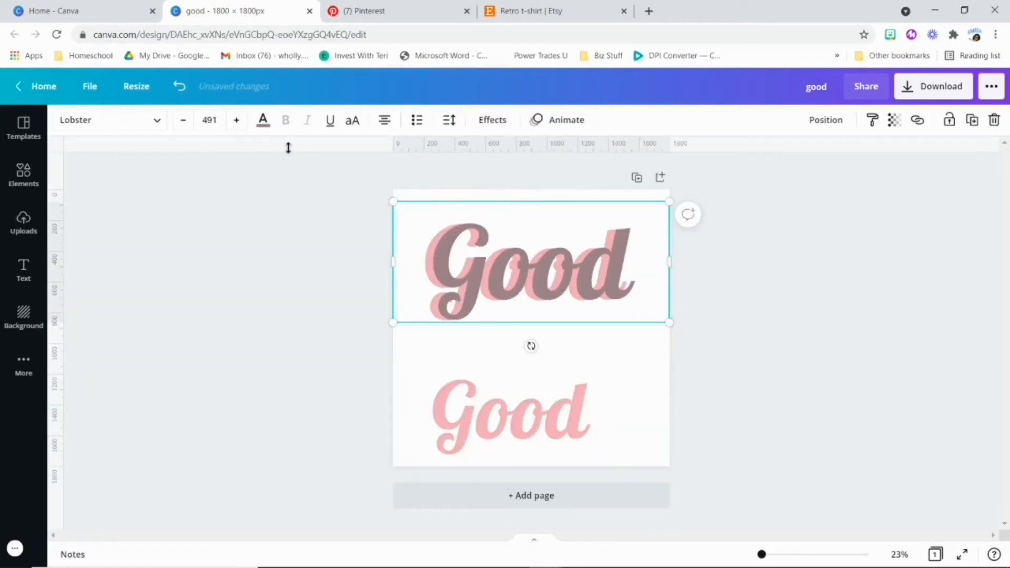
left_click(494, 402)
left_click_drag(216, 121, 182, 128)
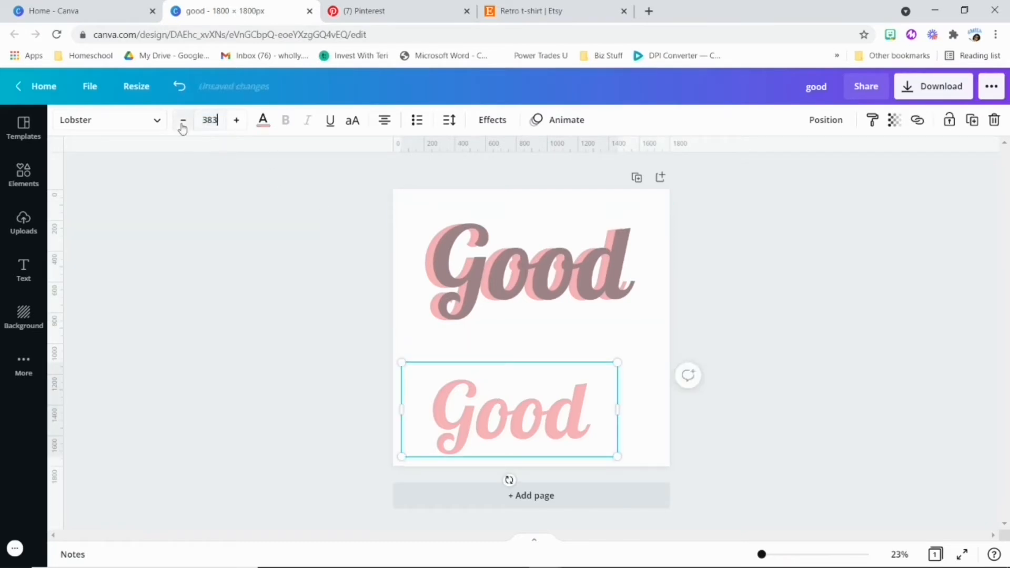
type("491")
left_click(182, 128)
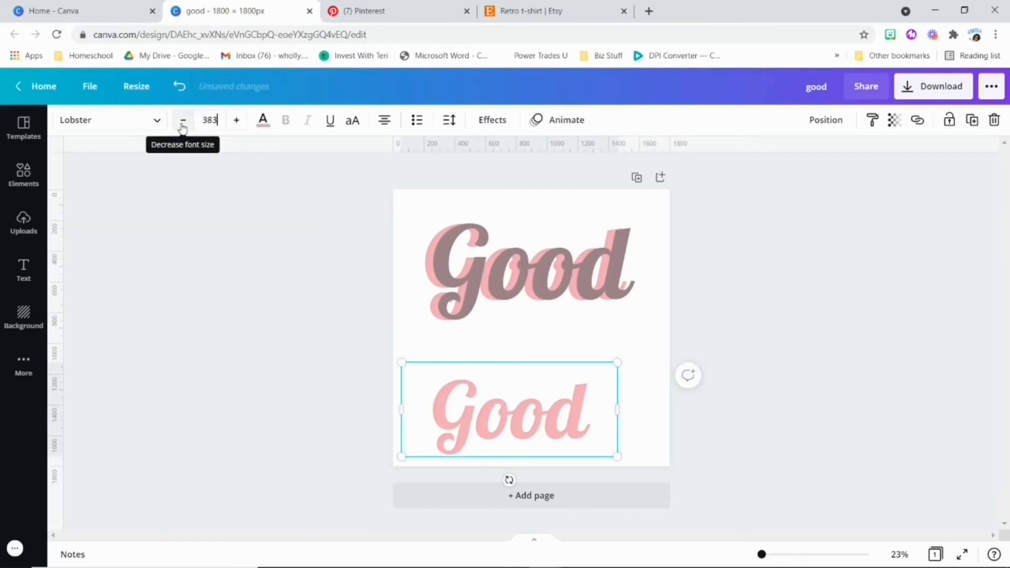
type("491")
key("Return")
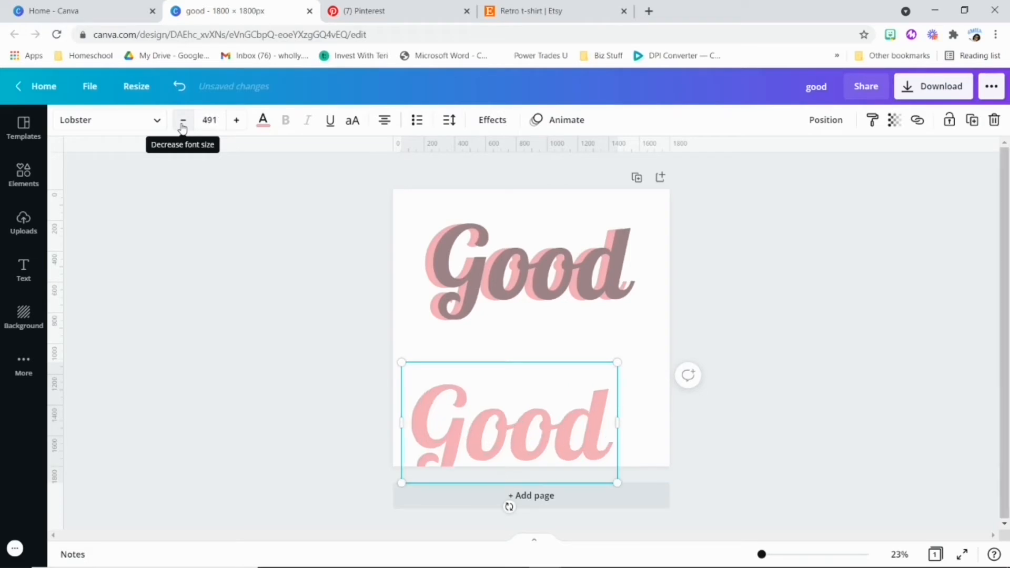
- Position the pink "Good" behind the upper word, shifted slightly left to line up with its pink shadow
left_click_drag(542, 396, 594, 329)
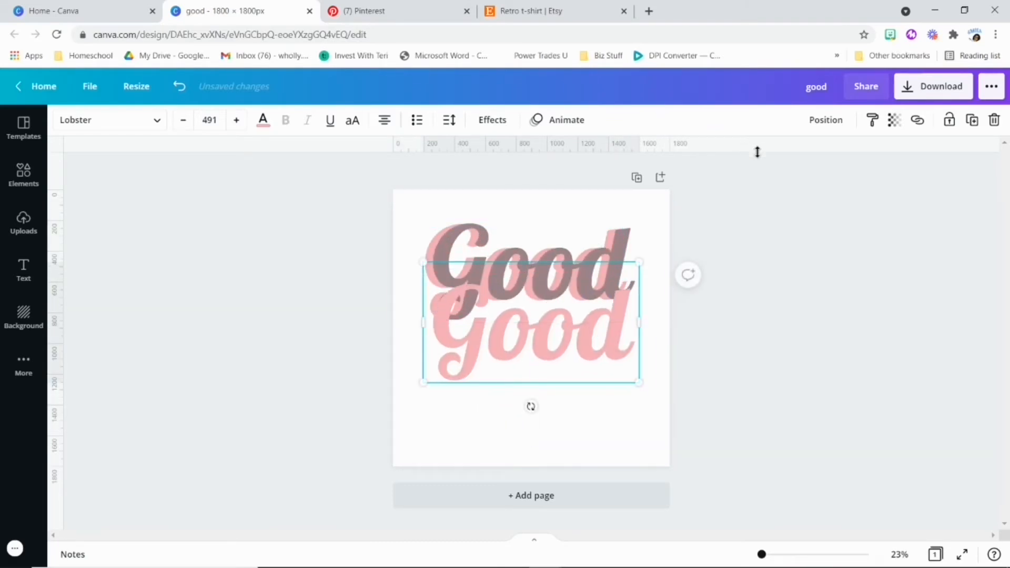
left_click_drag(521, 330, 520, 309)
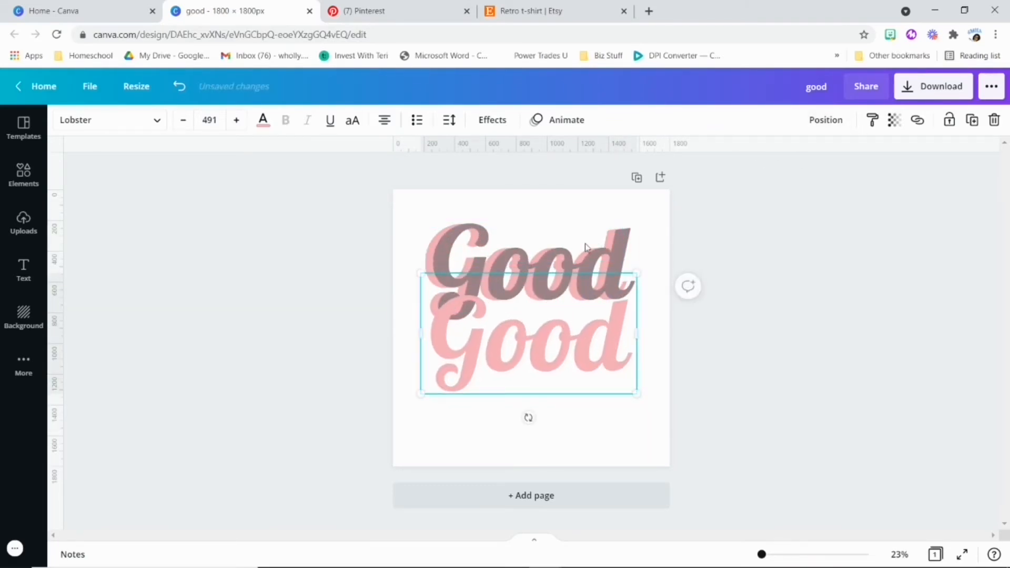
left_click(826, 123)
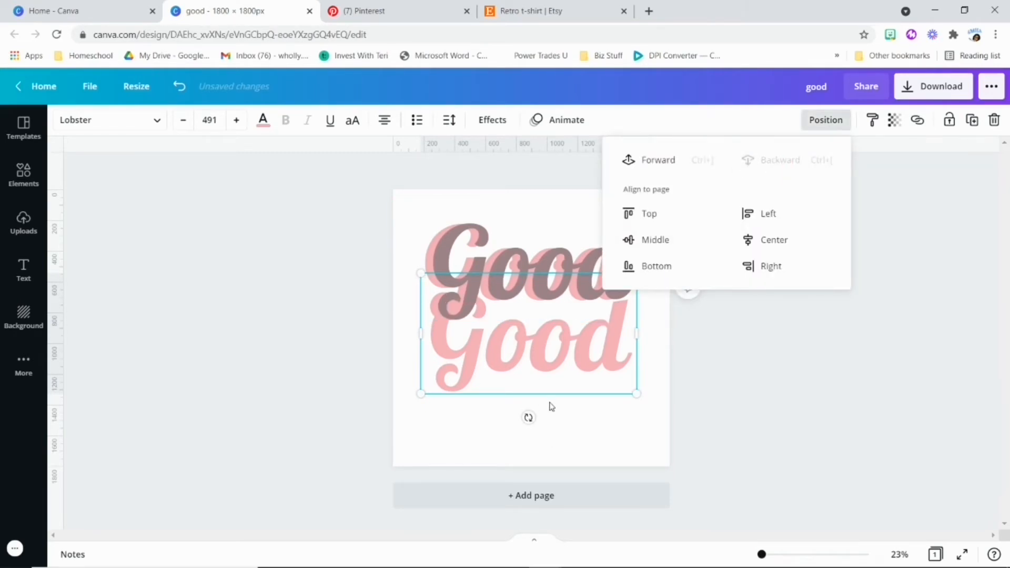
left_click_drag(552, 380, 536, 299)
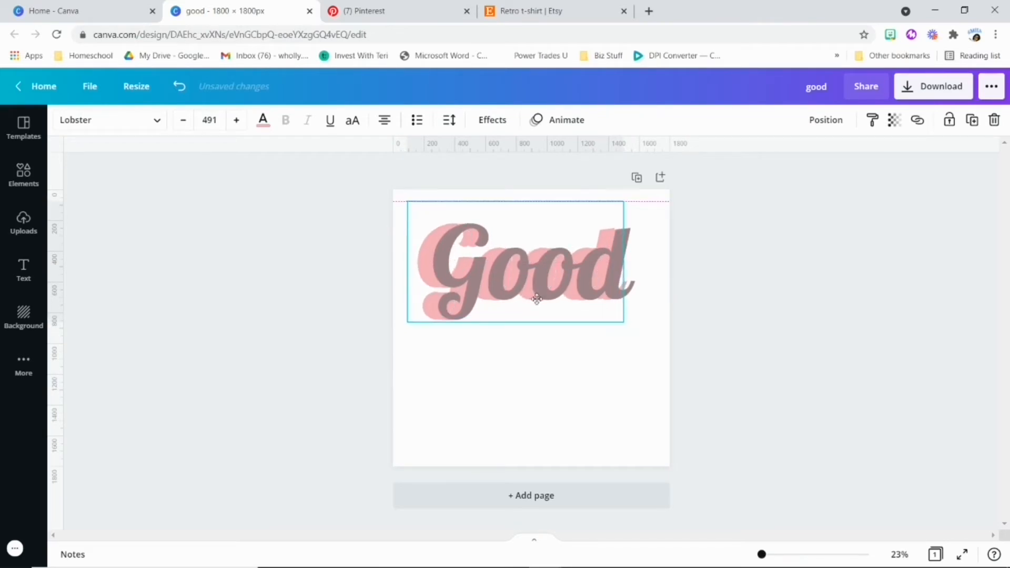
left_click_drag(536, 299, 545, 300)
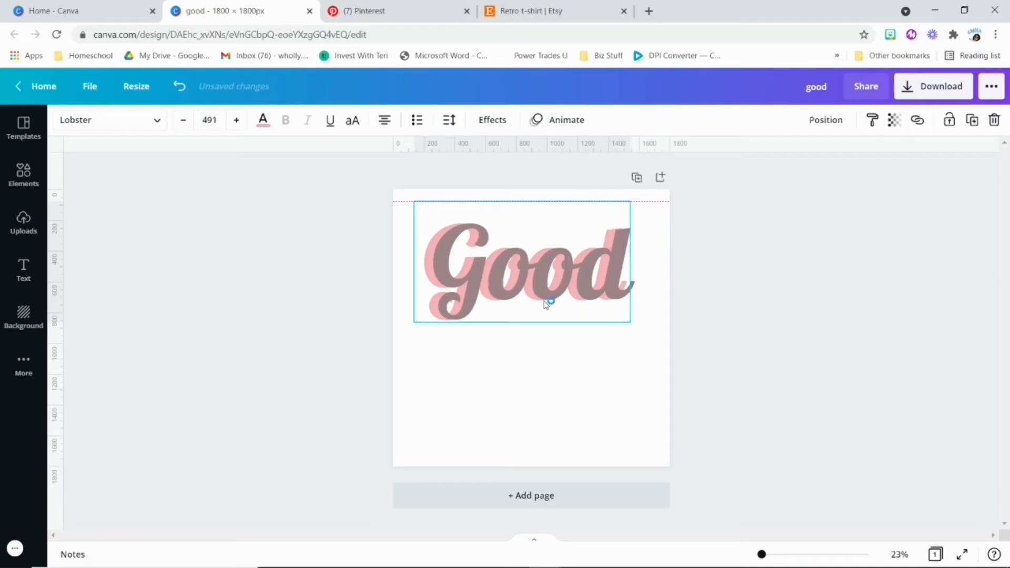
left_click(439, 392)
- Group the grey-brown "Good" with the pink copy behind it
left_click_drag(336, 217, 531, 289)
left_click(765, 378)
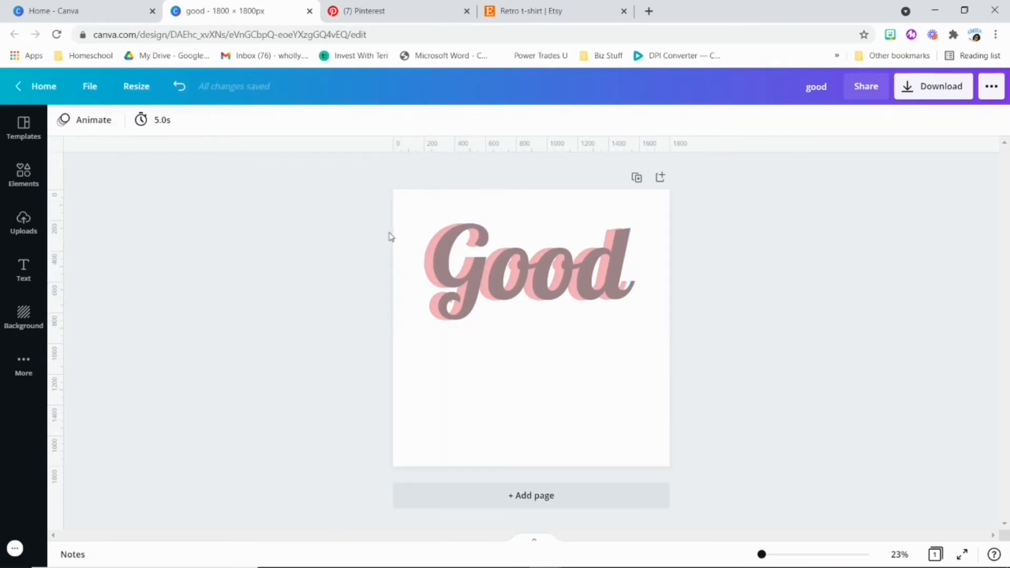
left_click_drag(353, 209, 693, 299)
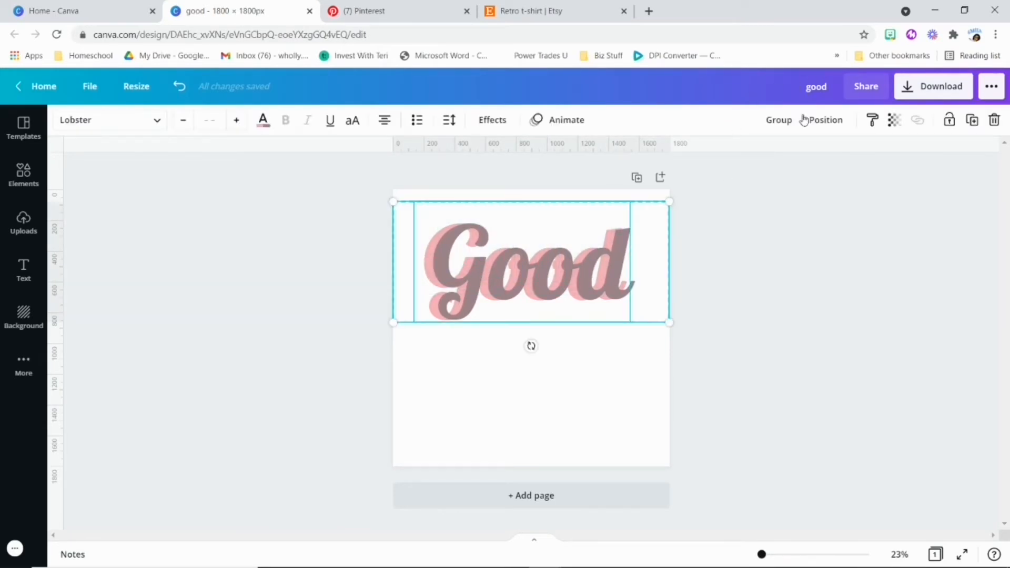
left_click(789, 122)
- Move the grouped "Good" to the horizontal centre of the page's upper half
left_click_drag(515, 260, 553, 260)
left_click(488, 356)
left_click_drag(530, 305, 492, 358)
mouse_move(397, 322)
left_mouse_down()
mouse_move(417, 320)
mouse_move(406, 317)
left_mouse_up()
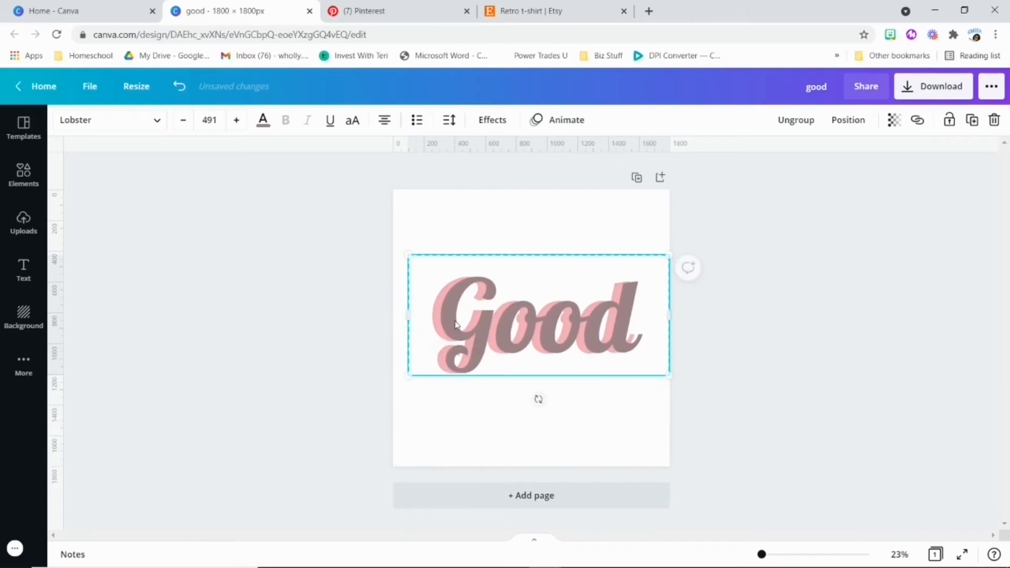
left_click_drag(559, 329, 549, 292)
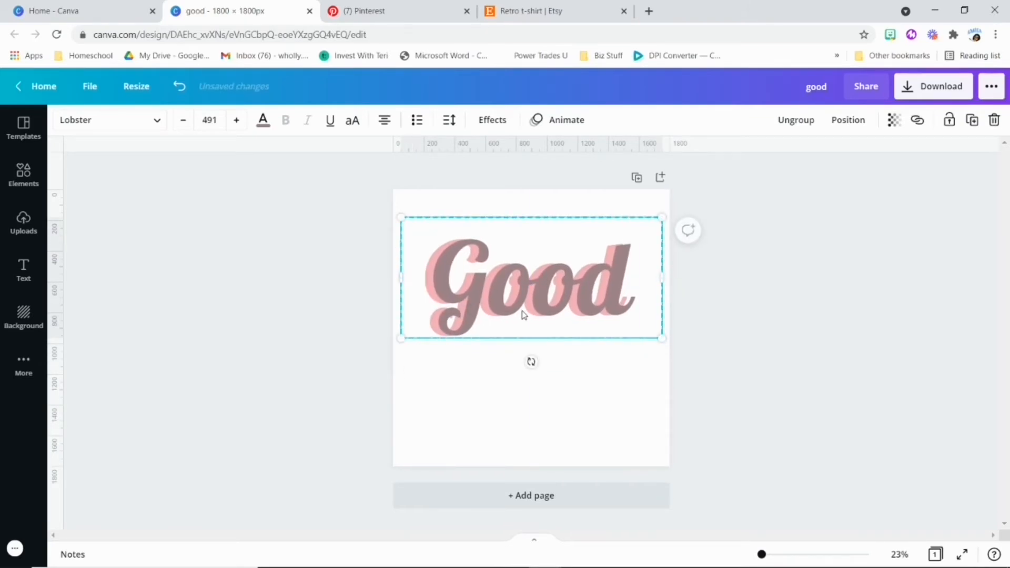
left_click(347, 354)
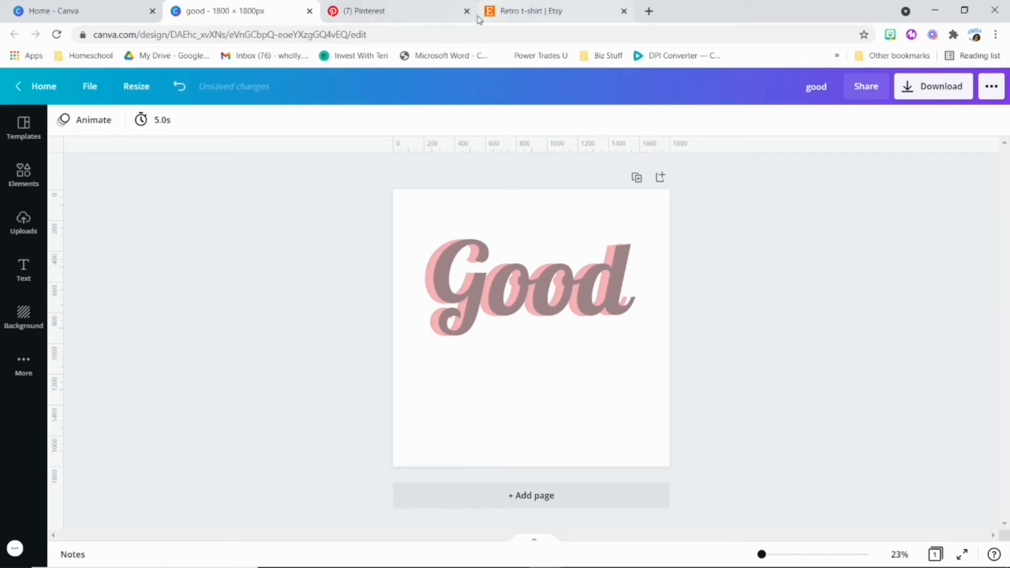
- Switch to the Etsy retro t-shirt results to examine the lettering shadows, then return to the Canva design
left_click(526, 11)
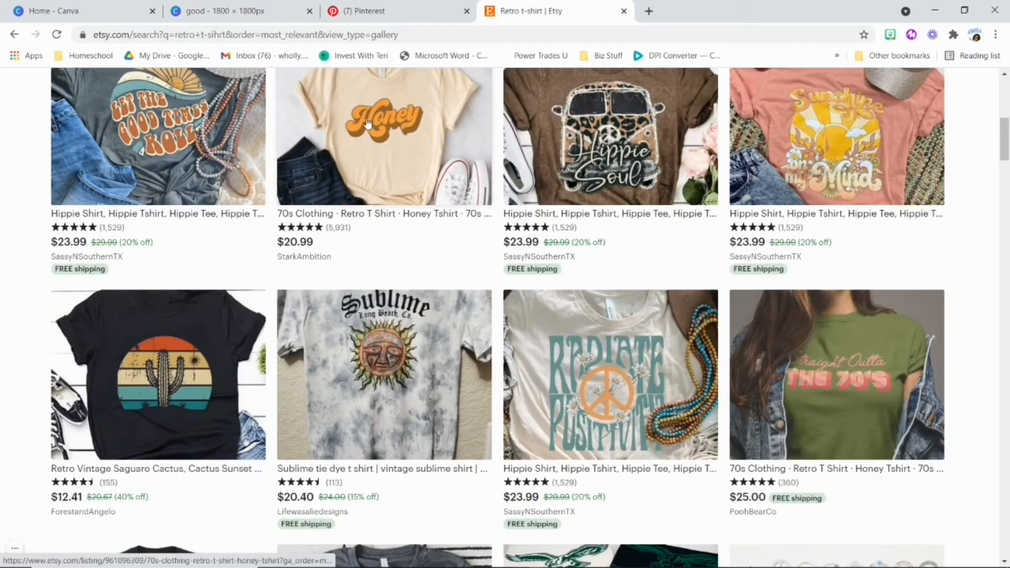
scroll(387, 131, "up", 1)
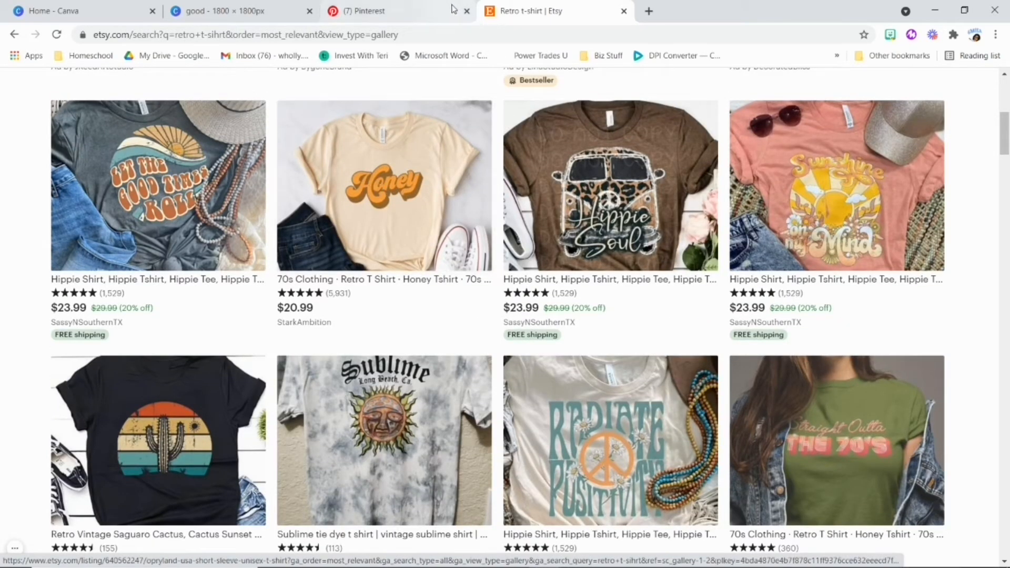
left_click(221, 12)
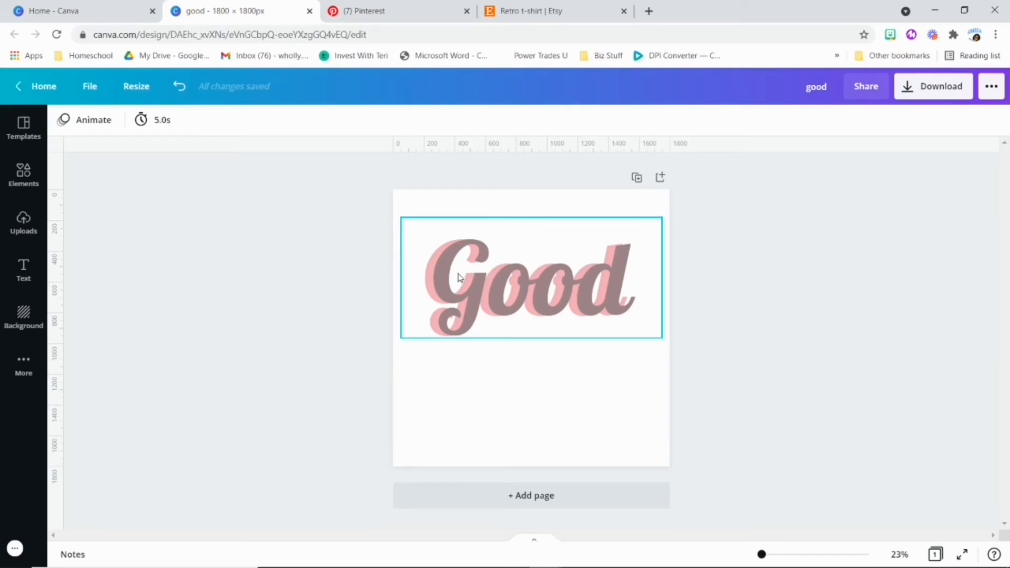
- Add a narrow upright ellipse below "Good" and colour it the same darker pink as the shadow
key("ctrl+v")
left_click_drag(608, 253, 476, 380)
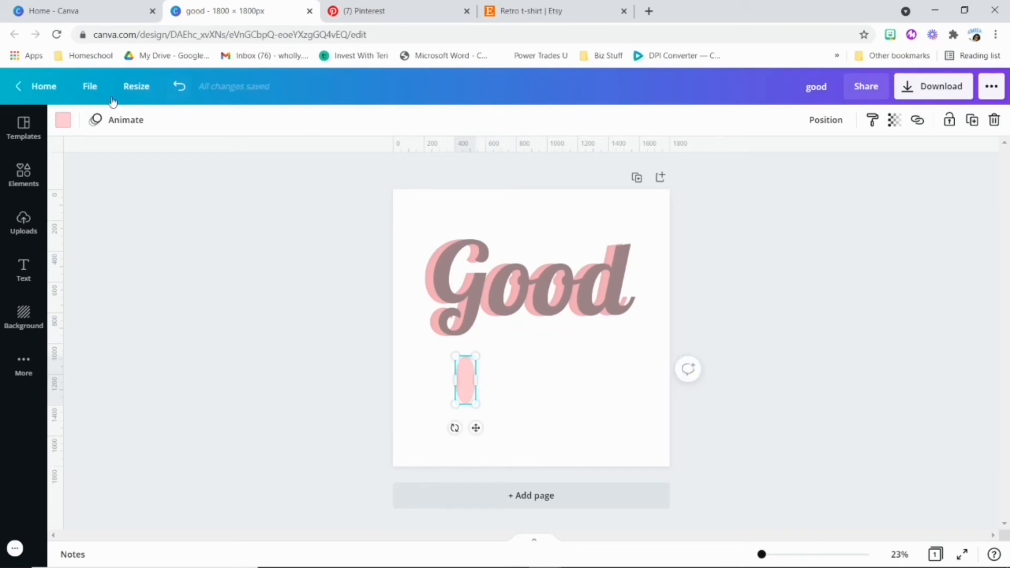
left_click(63, 120)
left_click(183, 268)
left_click(585, 364)
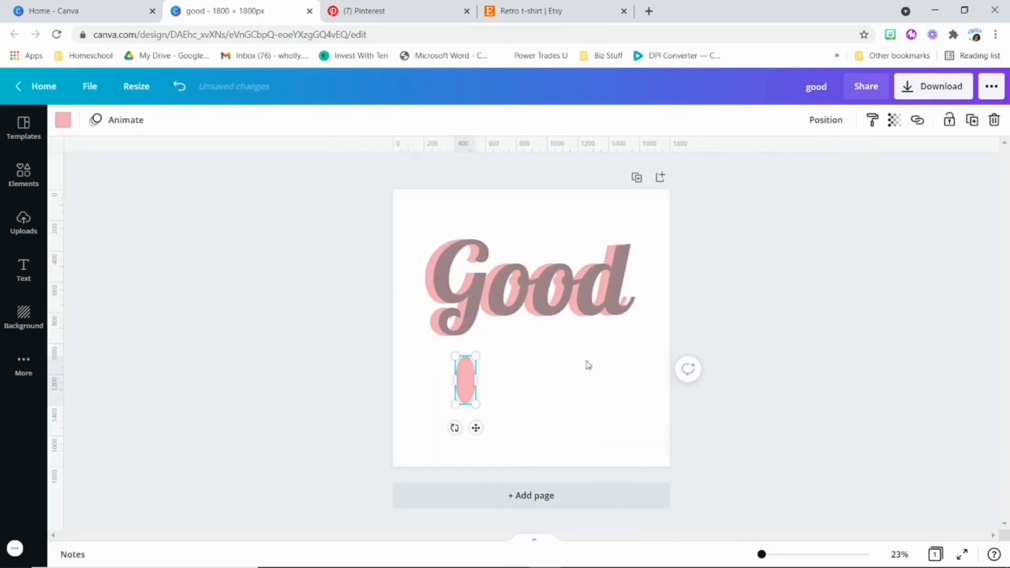
- Tilt the pink ellipse to match the opening of the first "o", and park it in the page's lower-right blank area
left_click_drag(476, 427, 488, 334)
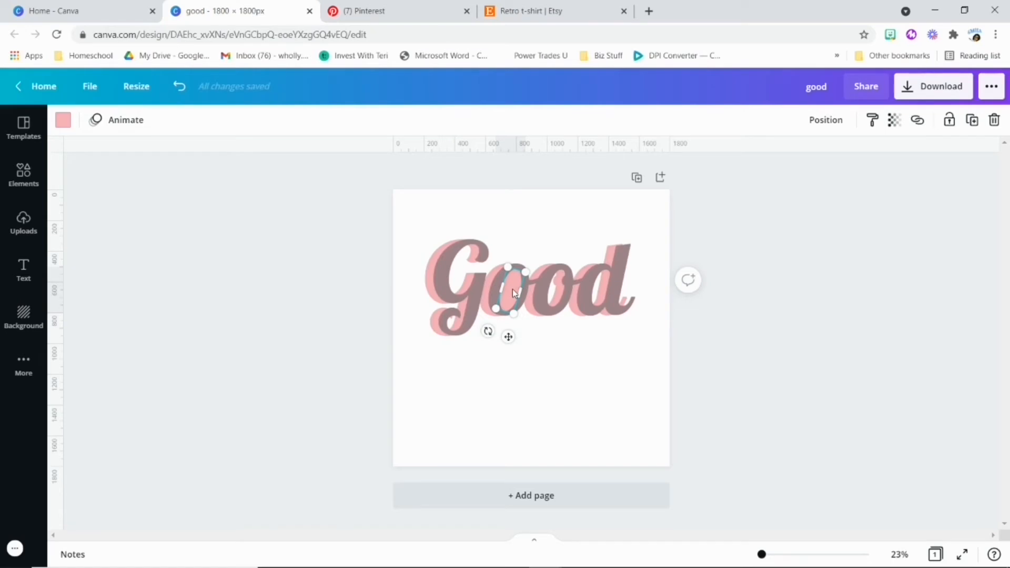
left_click_drag(516, 285, 644, 396)
left_click(547, 397)
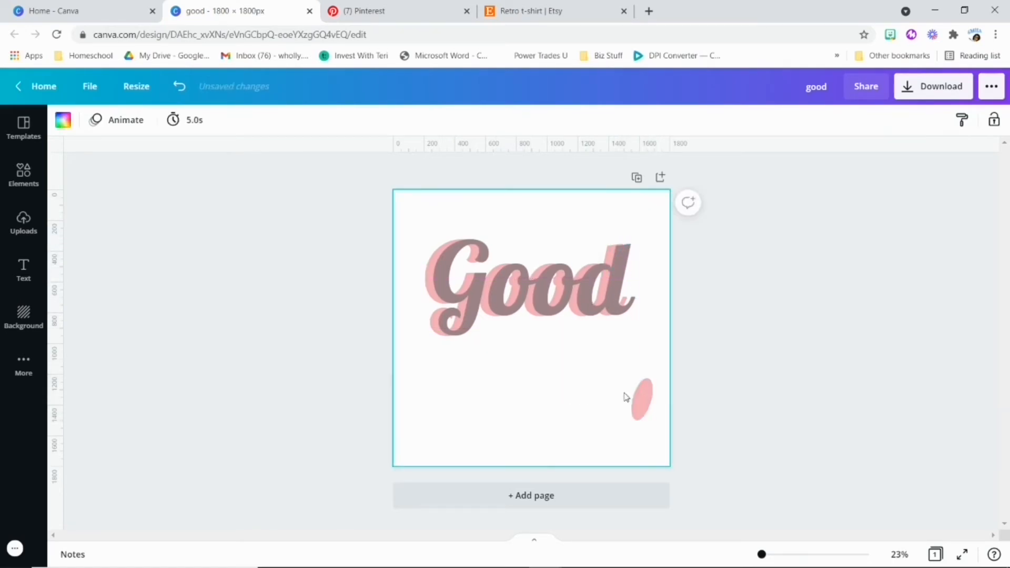
- Duplicate the tilted ellipse and fit the copy over the opening of the first "o" in "Good"
left_click(643, 396)
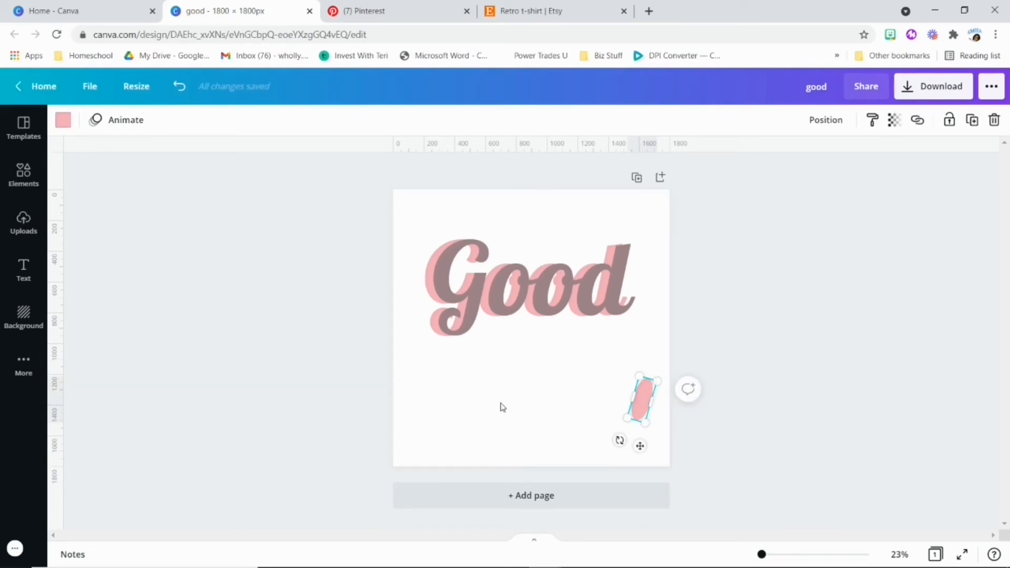
key("ctrl+d")
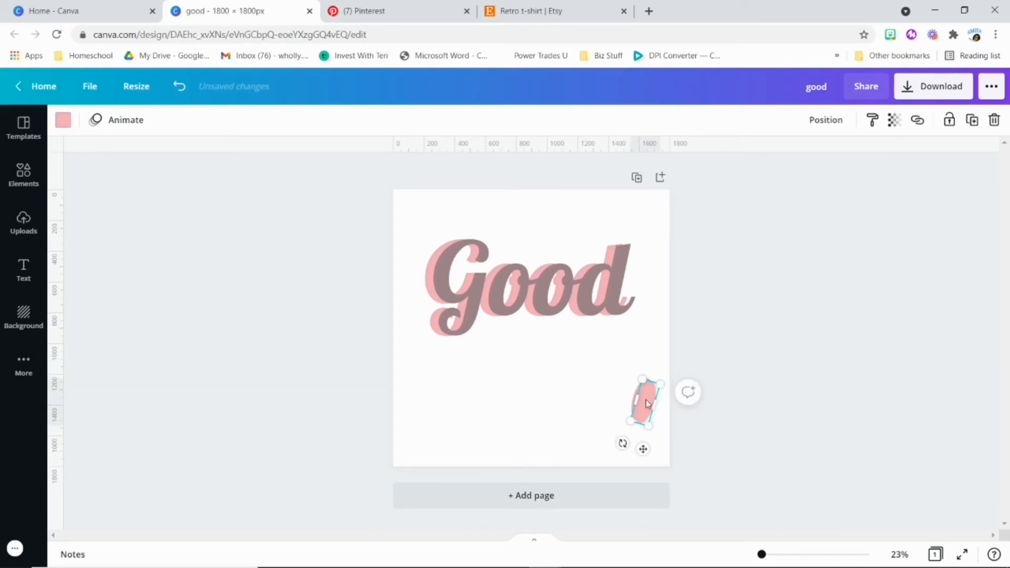
left_click_drag(646, 404, 510, 285)
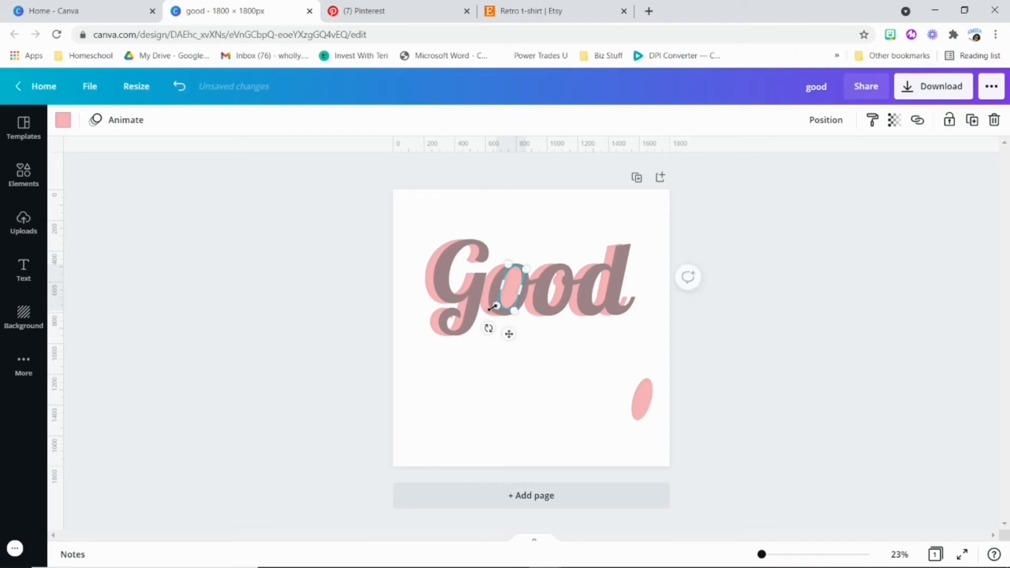
left_click_drag(490, 308, 501, 296)
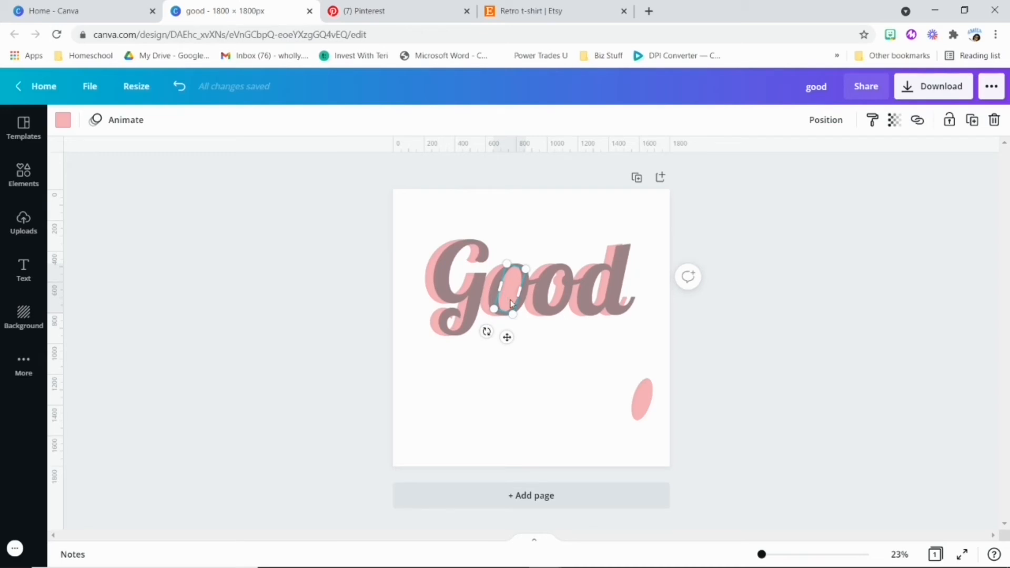
mouse_move(511, 298)
left_mouse_down()
mouse_move(526, 332)
mouse_move(510, 289)
left_mouse_up()
- Send the ellipse on the first "o" backward behind the lettering
left_click(826, 119)
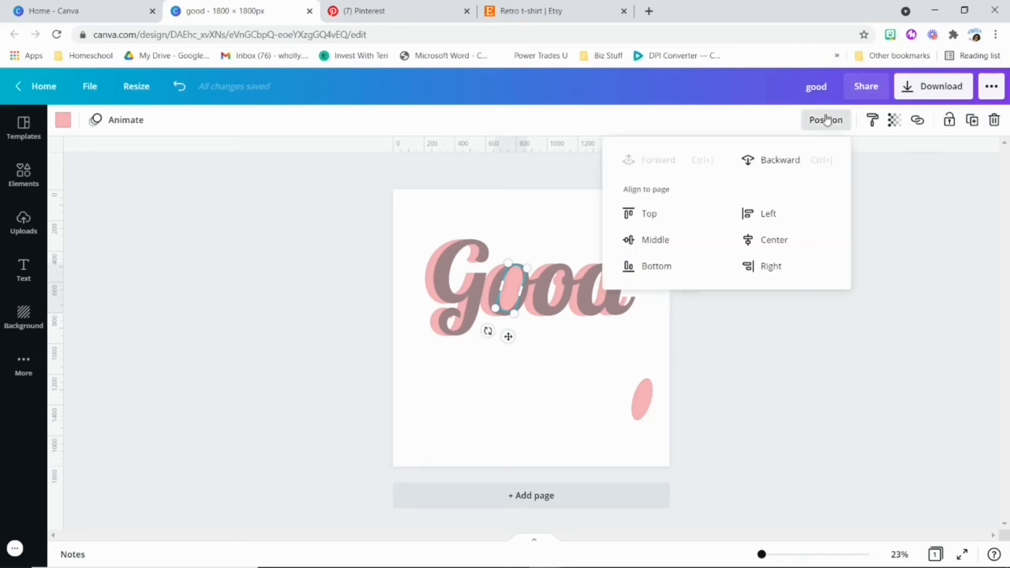
left_click(762, 173)
left_click(728, 384)
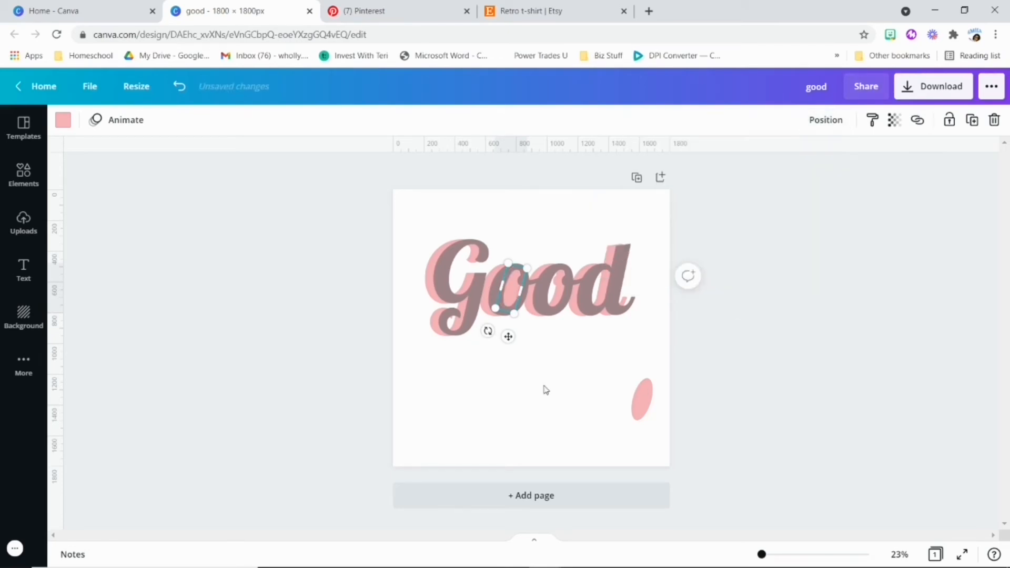
left_click(546, 389)
- Place another copy of the pink ellipse over the second "o" and send it behind the lettering
left_click(644, 398)
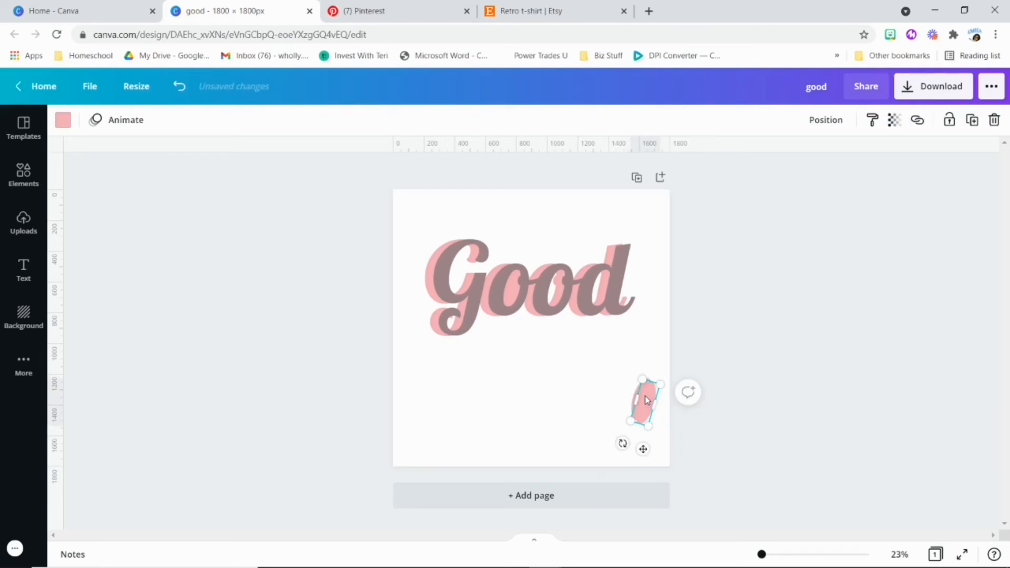
left_click_drag(645, 395, 556, 277)
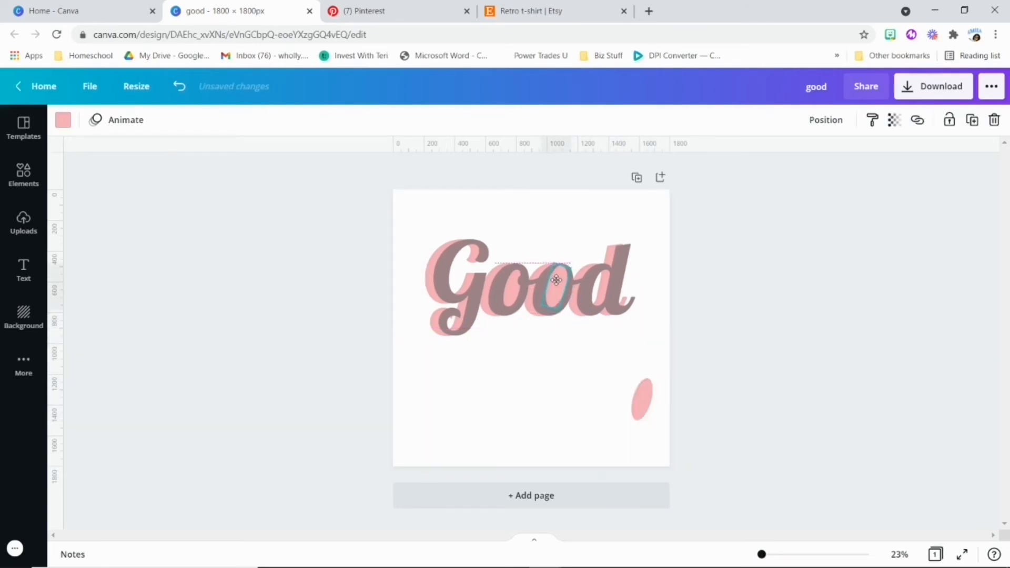
left_click(836, 118)
left_click(782, 160)
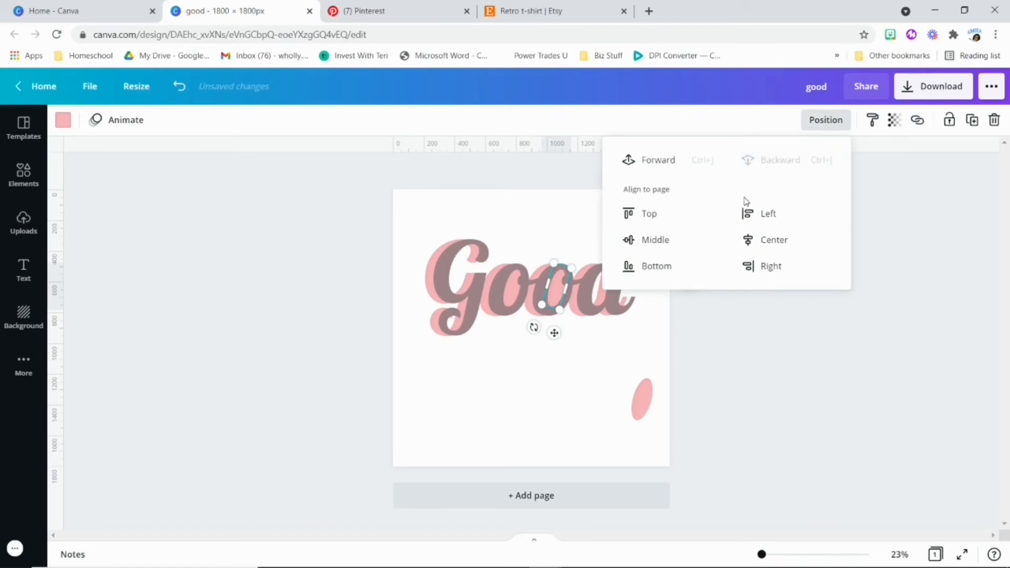
left_click(569, 395)
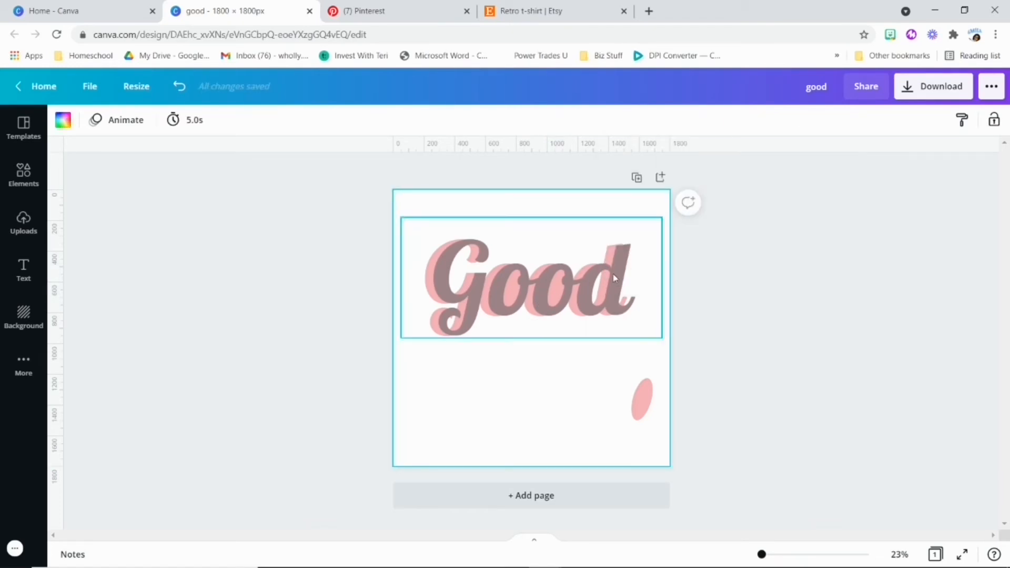
- Place a copy of the pink ellipse over the opening of the "d" and send it behind the lettering
left_click_drag(646, 405, 598, 290)
left_click(824, 120)
left_click(773, 161)
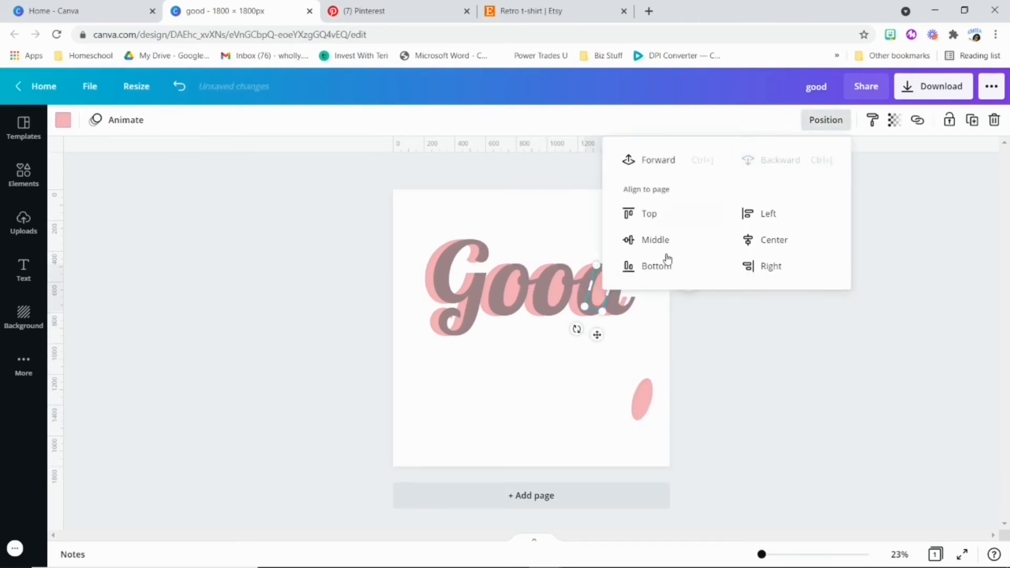
left_click(555, 380)
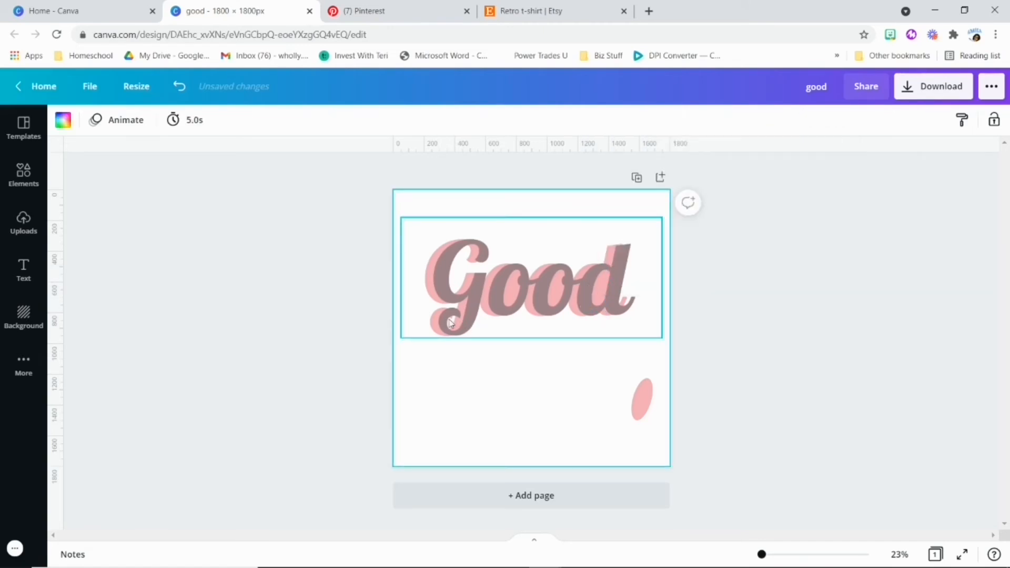
- Duplicate the pink ellipse, shrink the copy to fit the opening in the lower loop of the "G", and send it behind the lettering
left_click(645, 394)
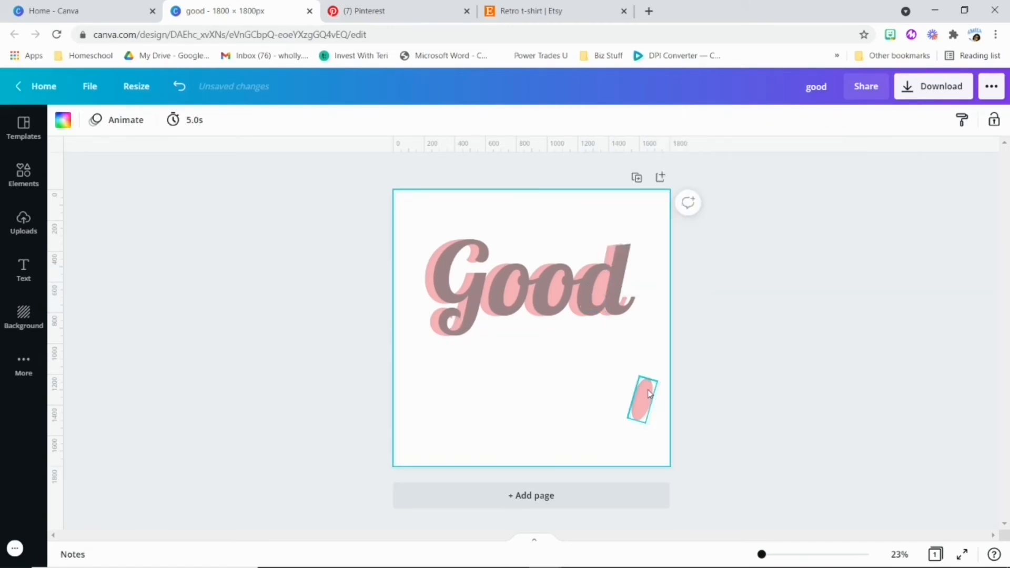
key("ctrl+d")
left_click_drag(646, 386, 476, 380)
left_click_drag(467, 421, 452, 358)
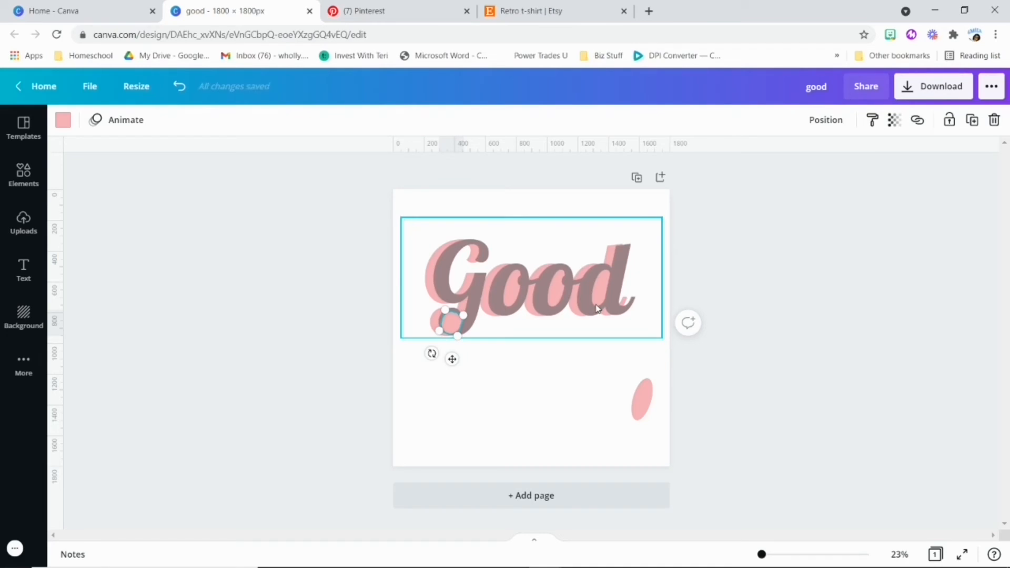
left_click(826, 120)
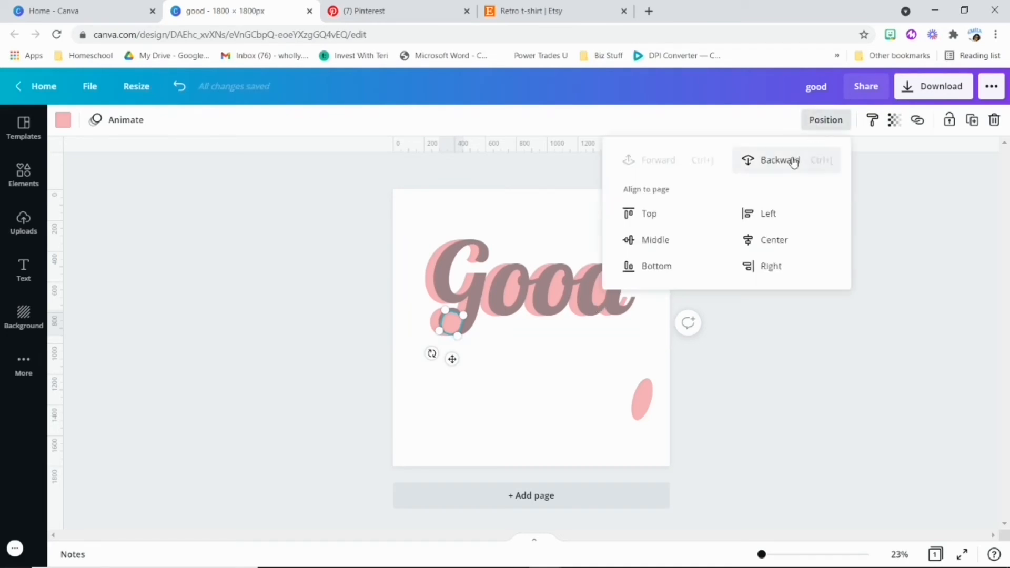
left_click(572, 365)
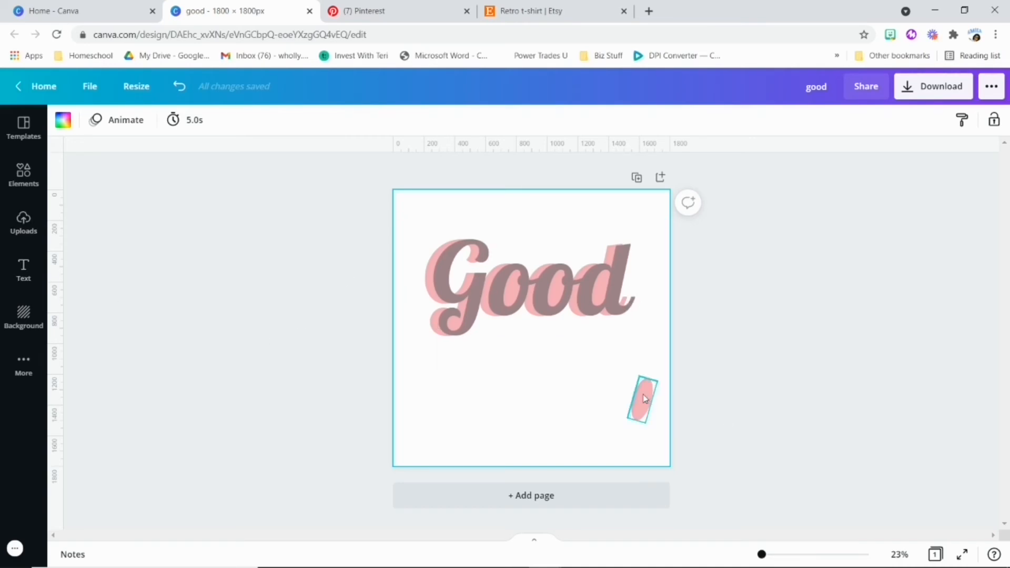
- Add a square shape, shrink it, and recolour it with the darker pink of the Double Dutch Design School palette
left_click(23, 176)
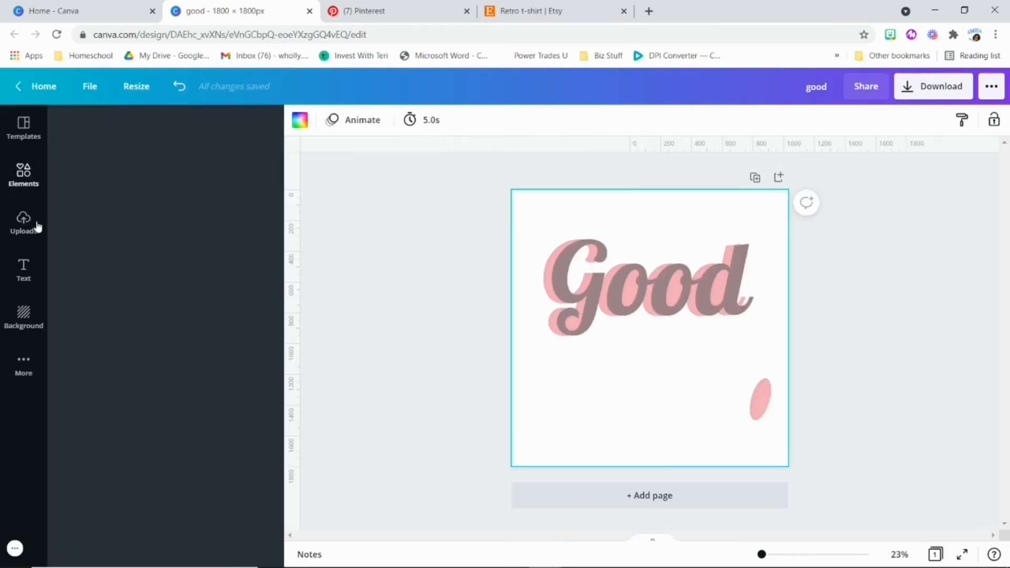
left_click(93, 237)
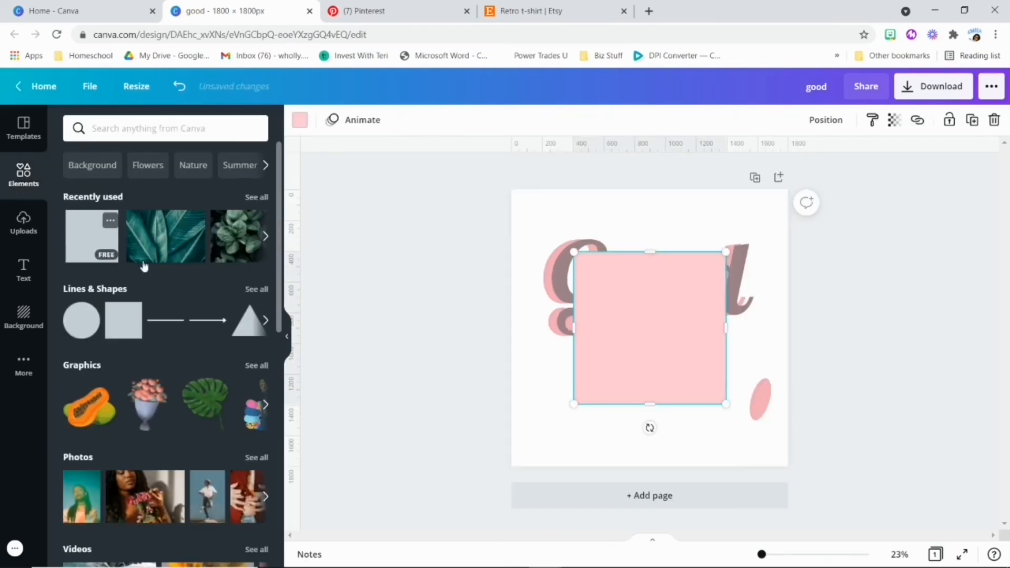
left_click(286, 337)
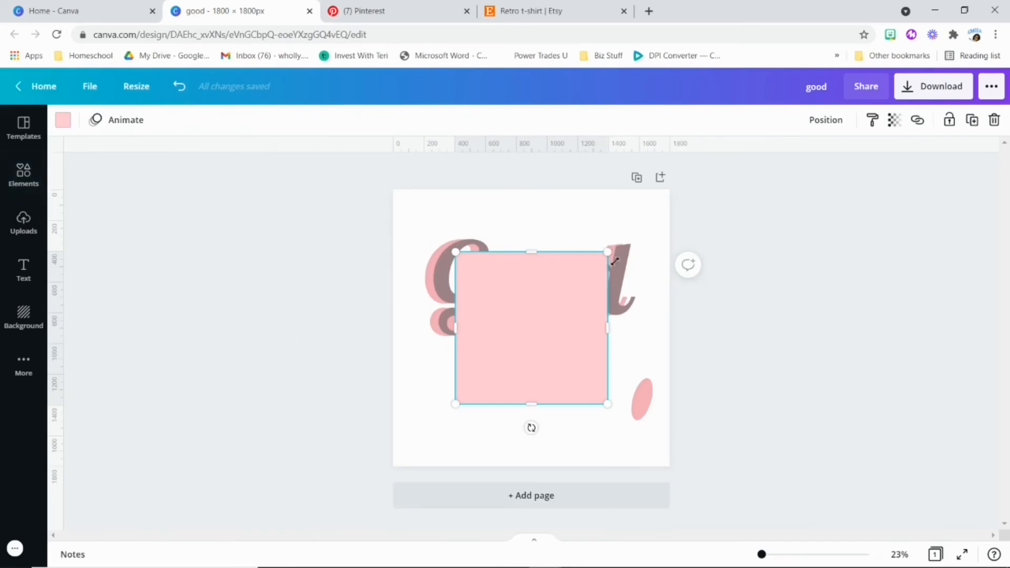
left_click_drag(604, 254, 484, 376)
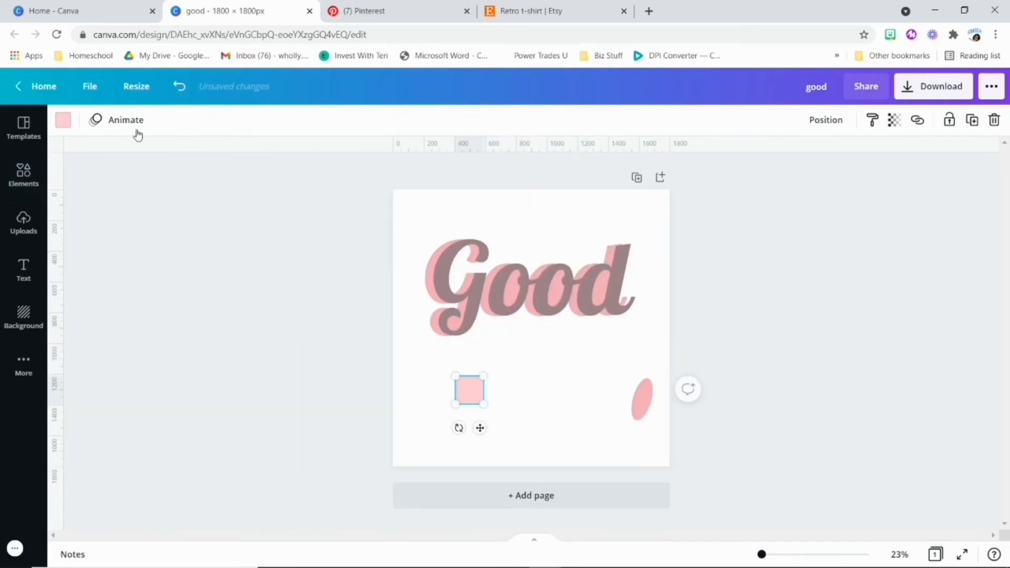
left_click(64, 120)
left_click(184, 269)
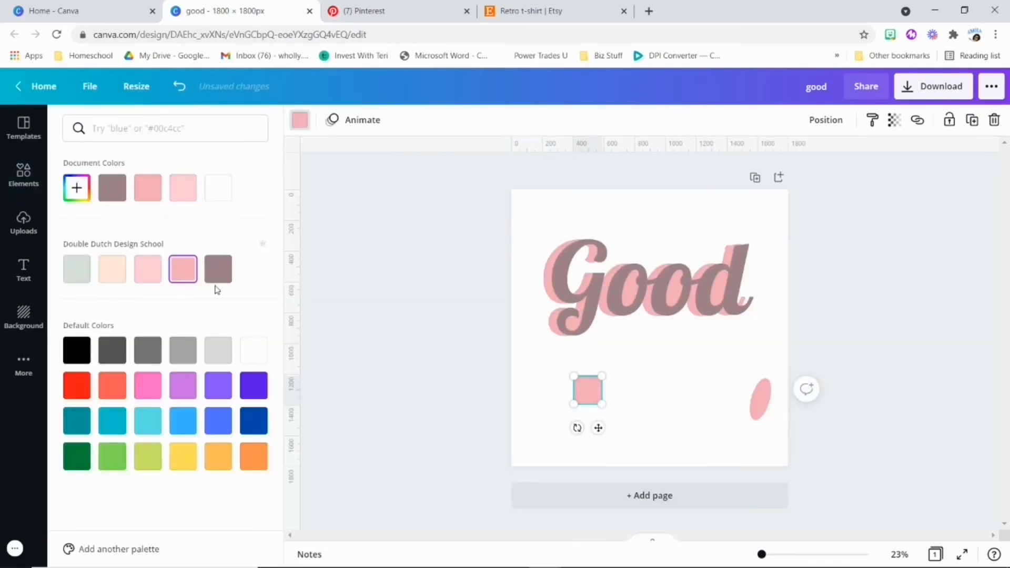
- Fit the pink square over the gap at the tail of the "d" in "Good" and send it behind the lettering
left_click_drag(598, 427, 751, 328)
mouse_move(750, 306)
left_mouse_down()
mouse_move(758, 317)
mouse_move(748, 307)
left_mouse_up()
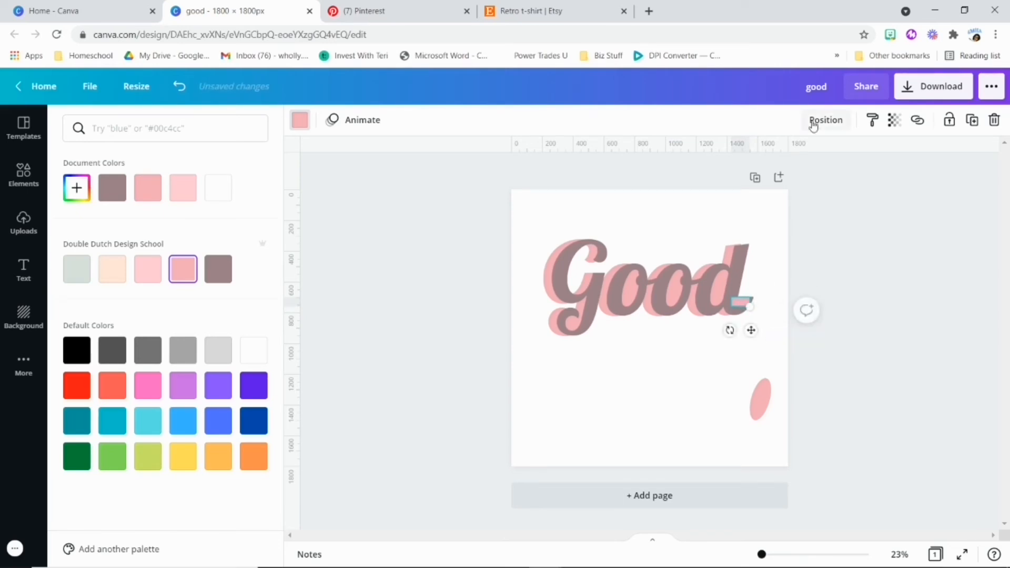
left_click(820, 120)
left_click(700, 375)
left_click(592, 403)
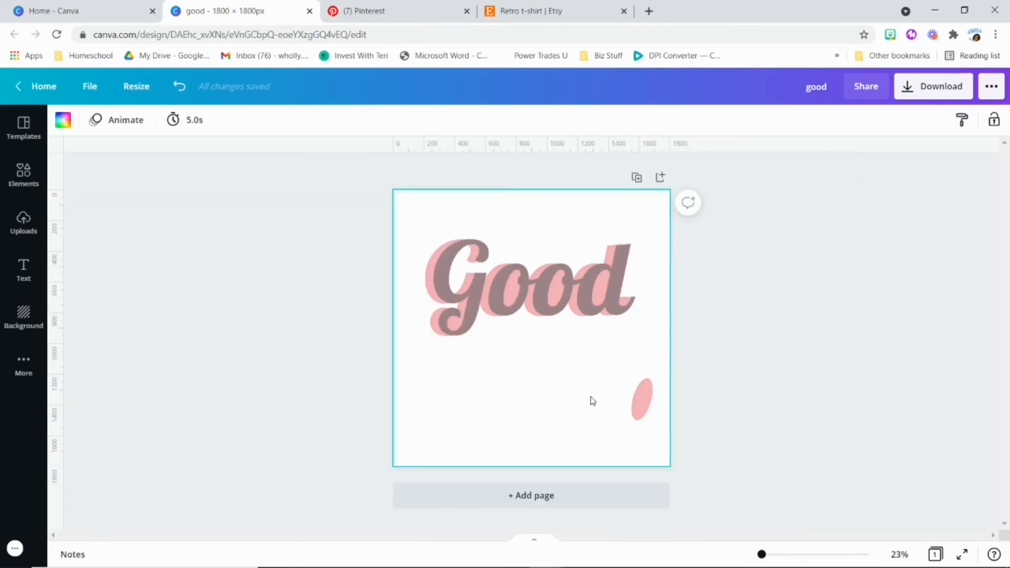
- Delete the spare pink ellipse below the "Good" lettering
left_click(628, 304)
left_click(642, 407)
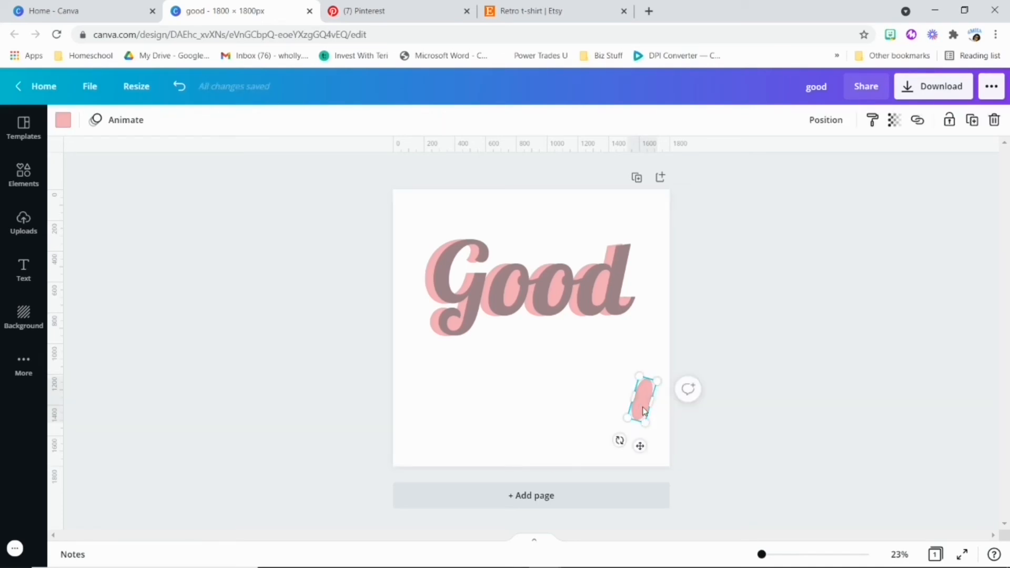
key("Delete")
- Ungroup the "Good" lettering from its pink shadow text
left_click_drag(342, 209, 679, 324)
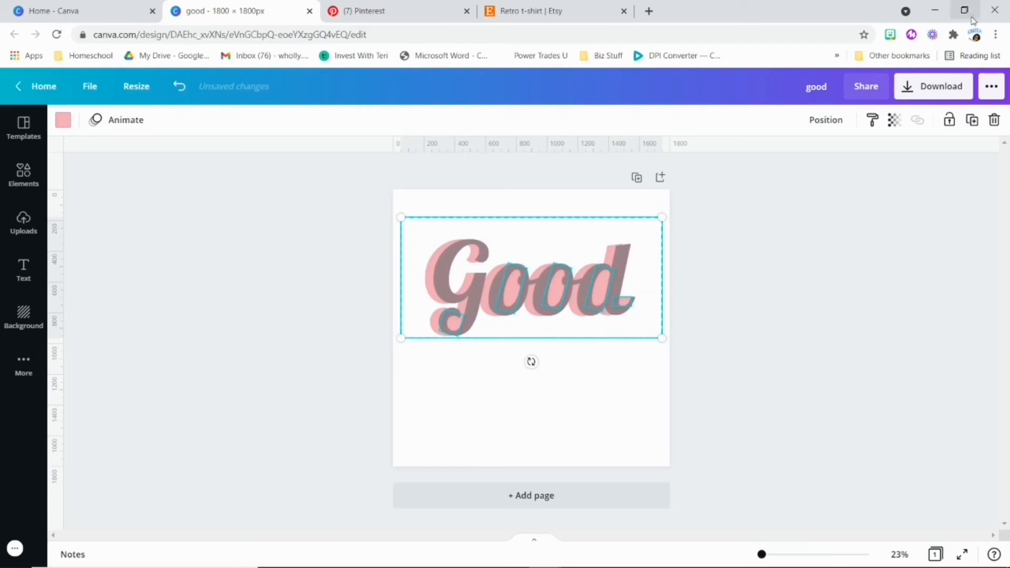
left_click(768, 322)
left_click(601, 231)
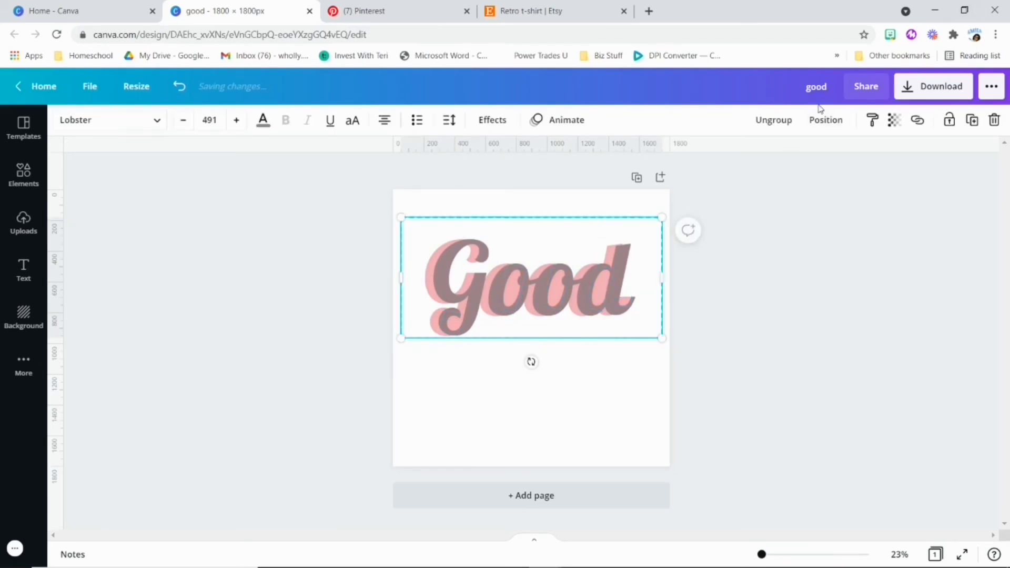
left_click(878, 251)
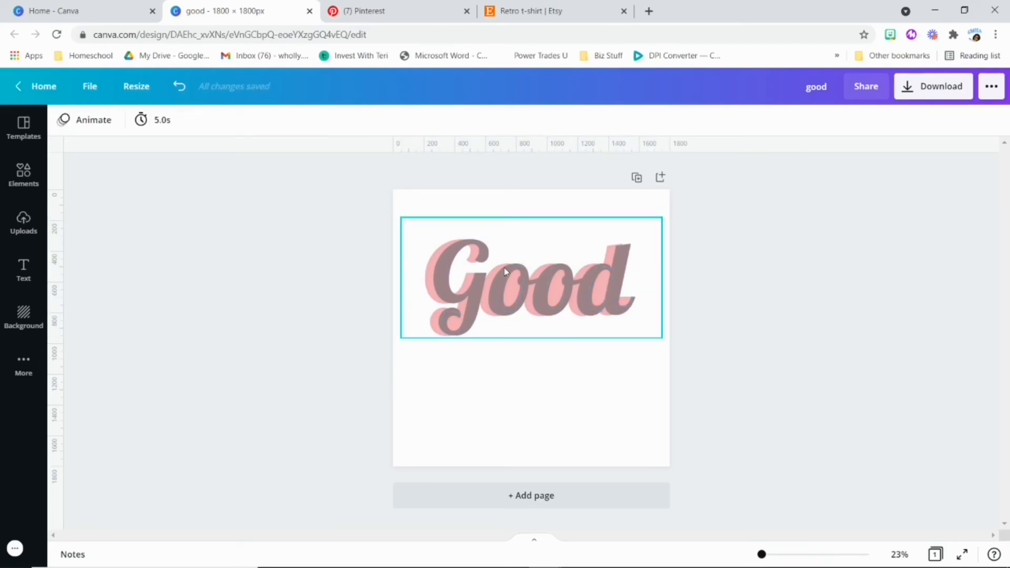
left_click(530, 236)
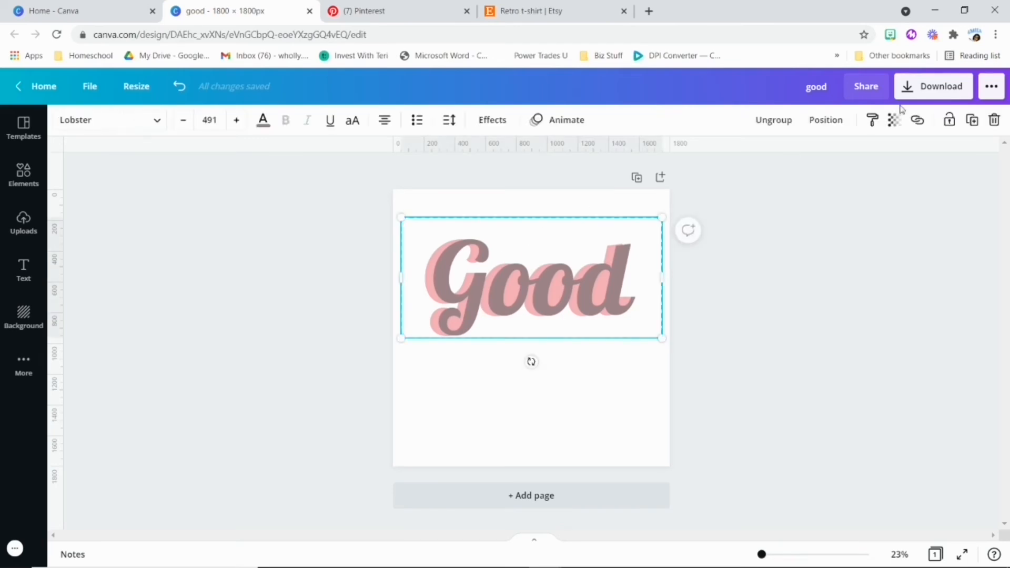
left_click(773, 120)
left_click(805, 254)
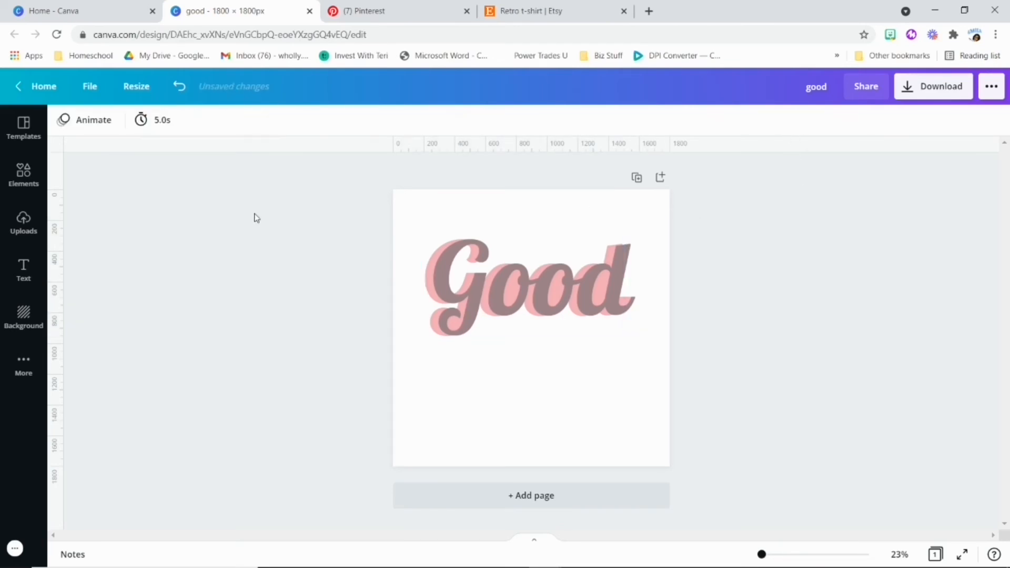
- Group the "Good" lettering, its shadow and all the fill shapes, then shrink the group and move it up on the canvas
left_click_drag(368, 237, 705, 333)
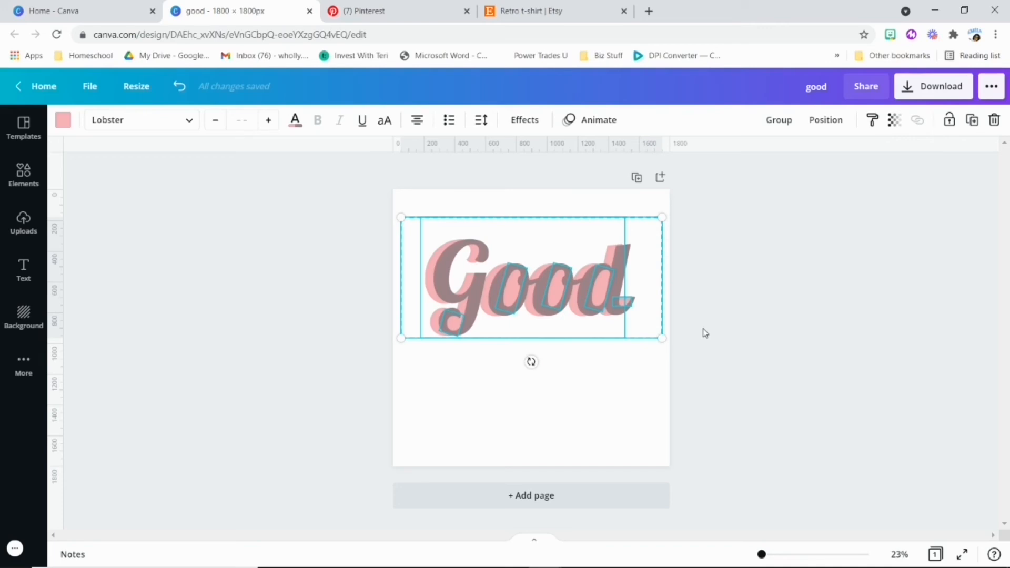
left_click(713, 313)
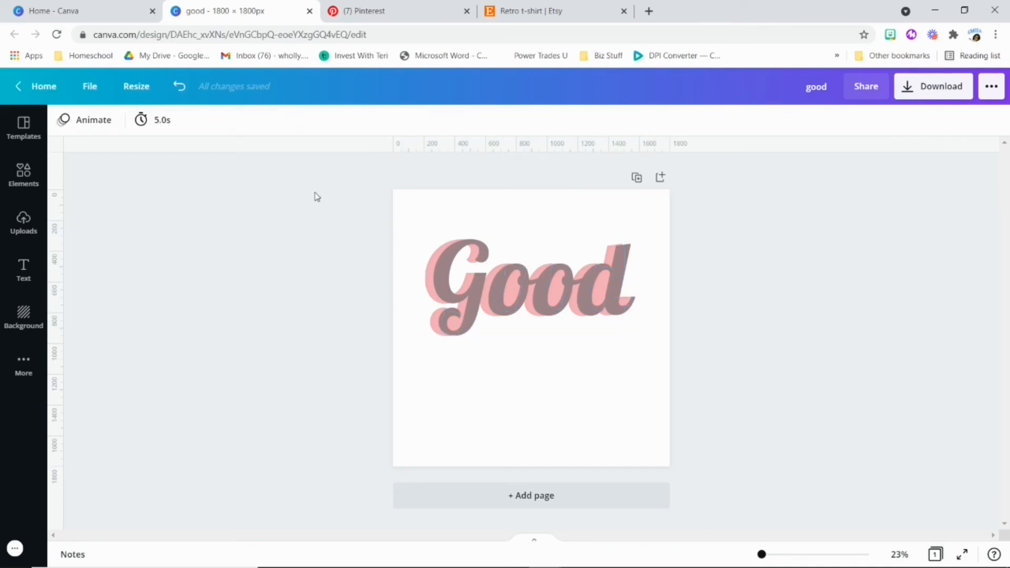
left_click_drag(316, 213, 686, 340)
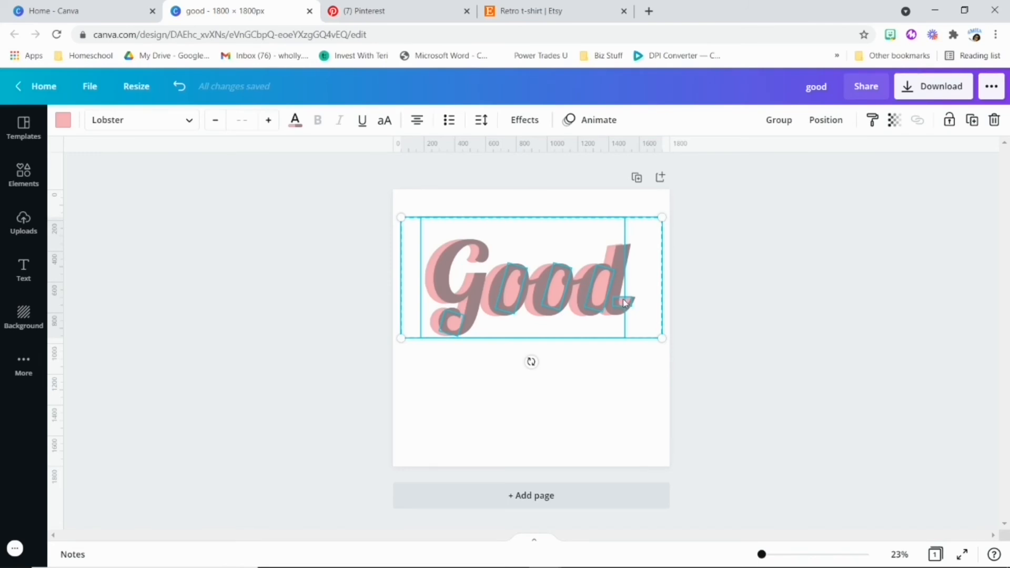
left_click(779, 121)
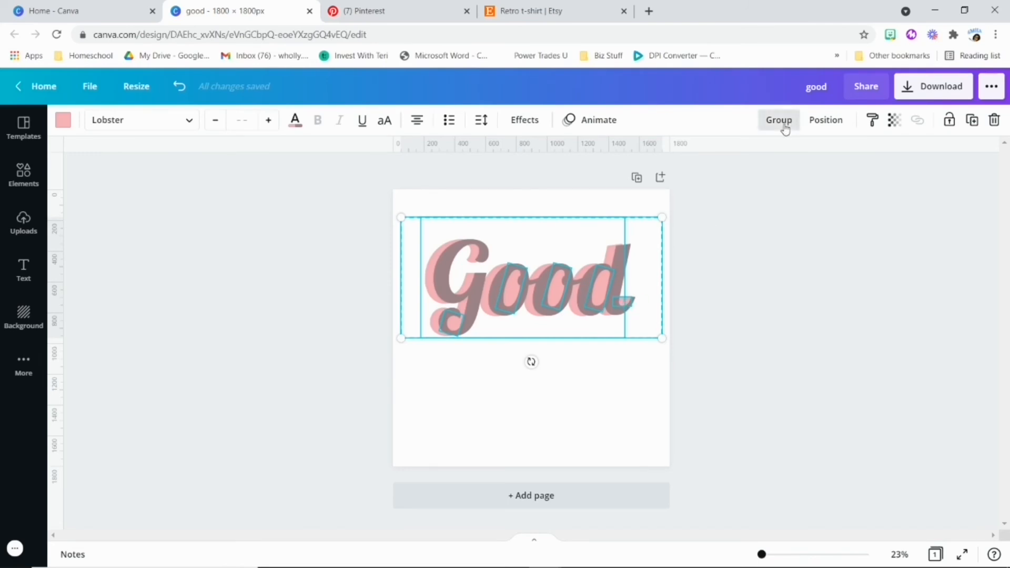
left_click_drag(656, 336, 633, 348)
left_click_drag(534, 296, 554, 289)
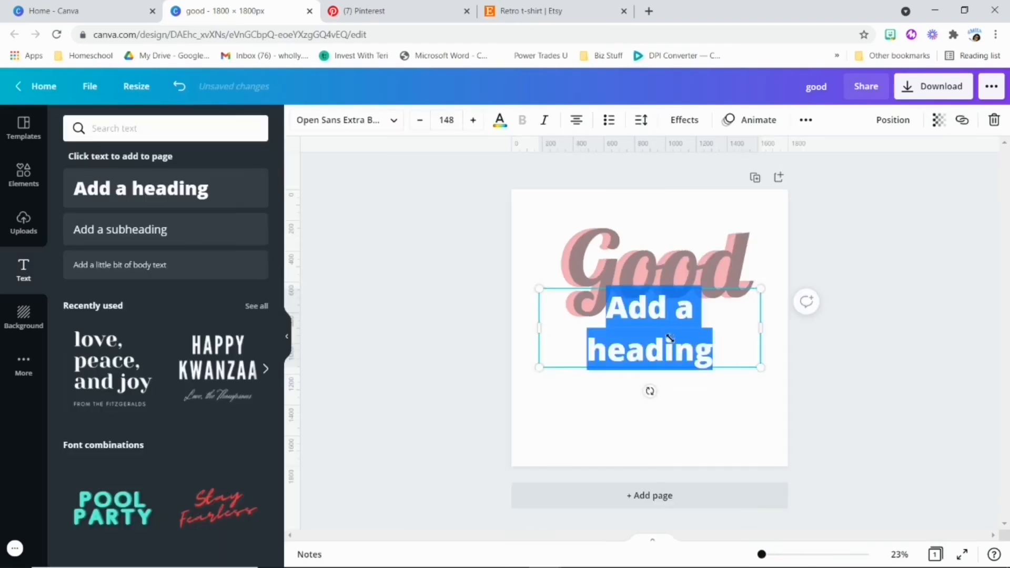
- Give "Vibes" a pink shadow with offset 63, direction 82 and maximum transparency, and send the pink "Vibes" copy backward behind it
left_click_drag(451, 338, 467, 298)
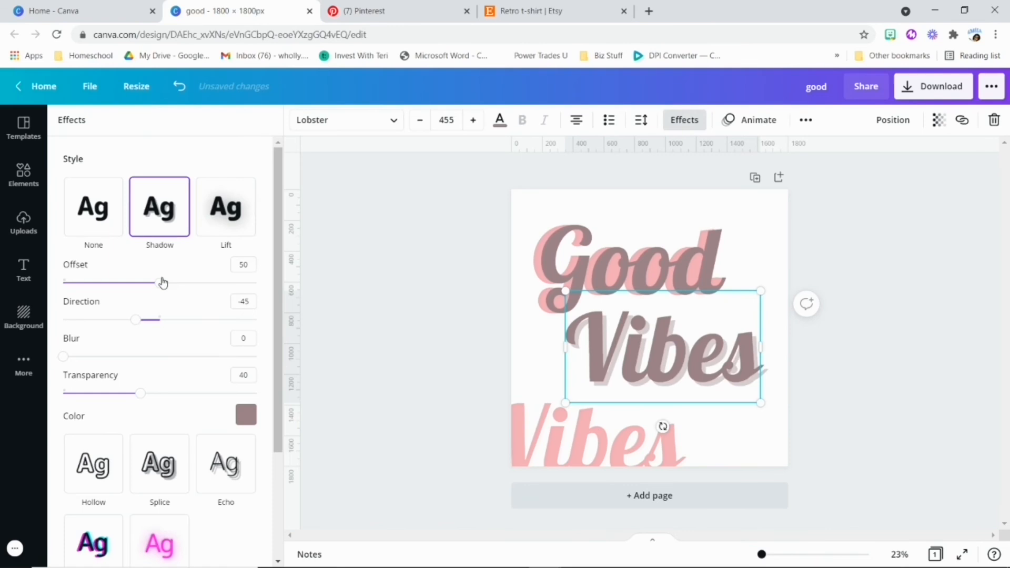
left_click_drag(158, 319, 205, 320)
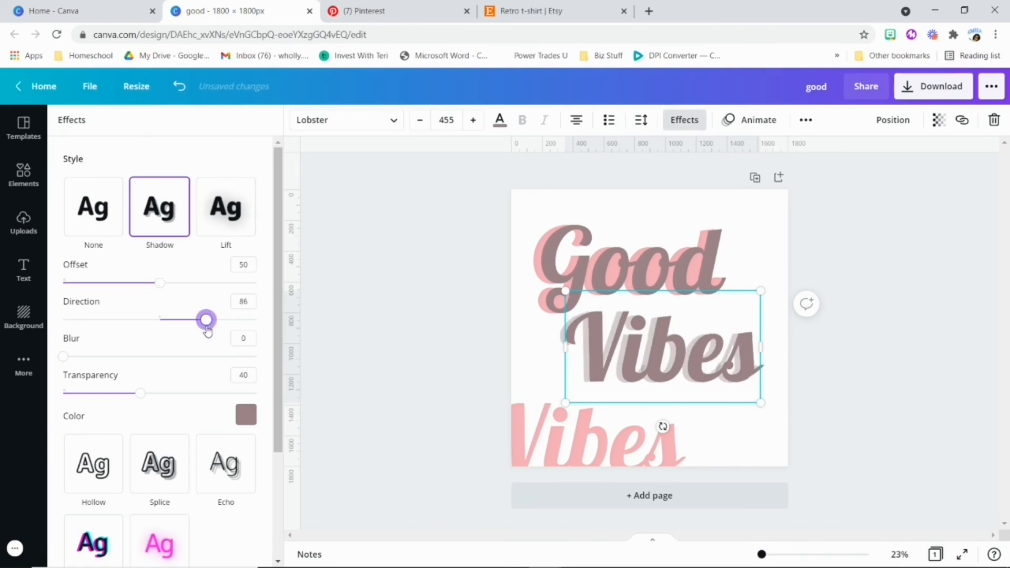
left_click_drag(161, 283, 197, 282)
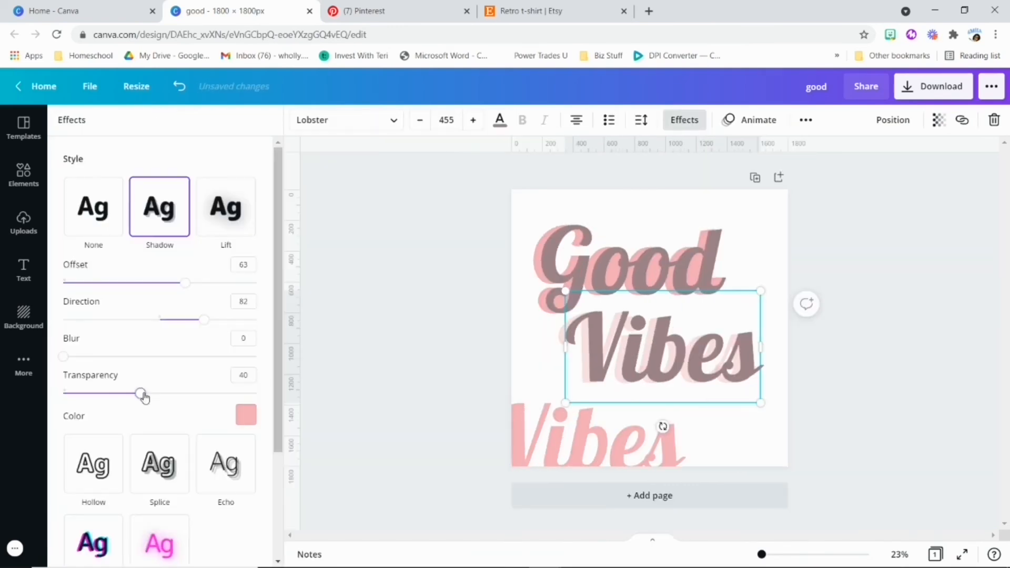
left_click_drag(142, 394, 265, 395)
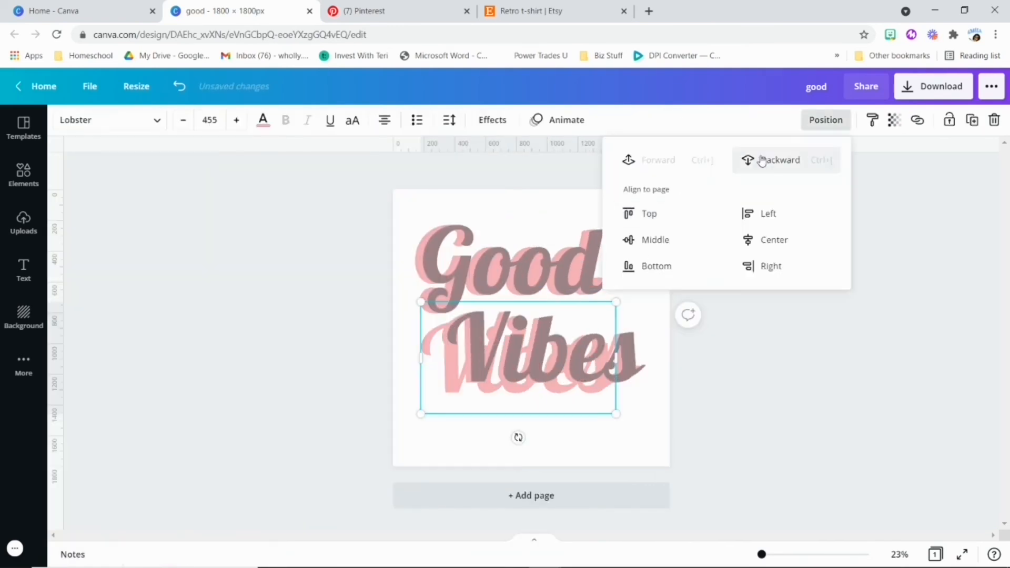
left_click(762, 161)
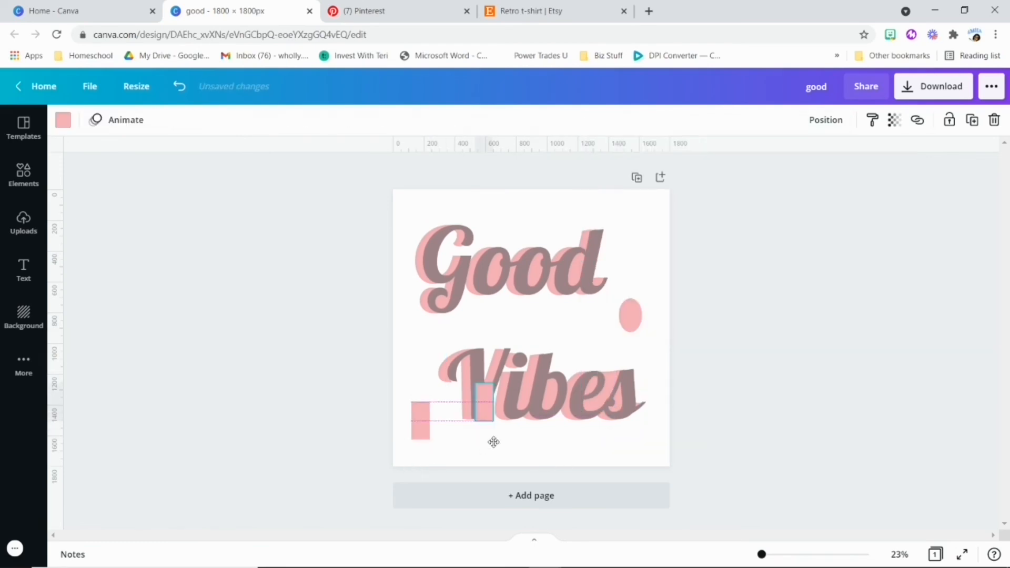
- Fit copies of the pink rectangle over the gaps around the "V" and "i" of "Vibes" and arrange them behind the lettering
left_click_drag(467, 404, 498, 437)
left_click(419, 372)
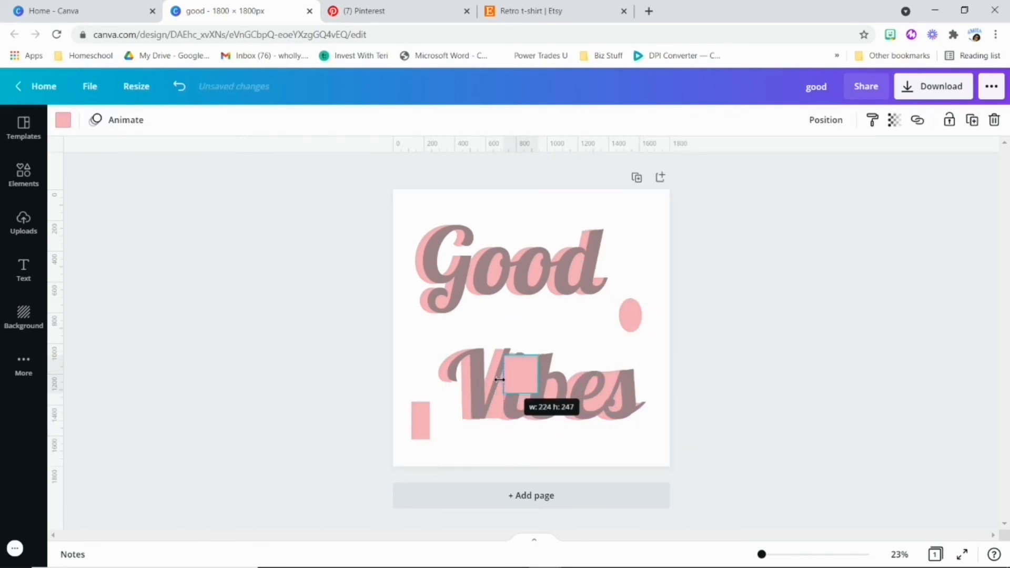
left_click_drag(500, 379, 528, 390)
left_click(584, 394)
left_click(825, 120)
left_click(650, 163)
- Place further pink rectangle pieces over the remaining gaps near the tops of the "i" and "b" in "Vibes" and send them backward
left_click(421, 421)
left_click_drag(439, 467, 514, 383)
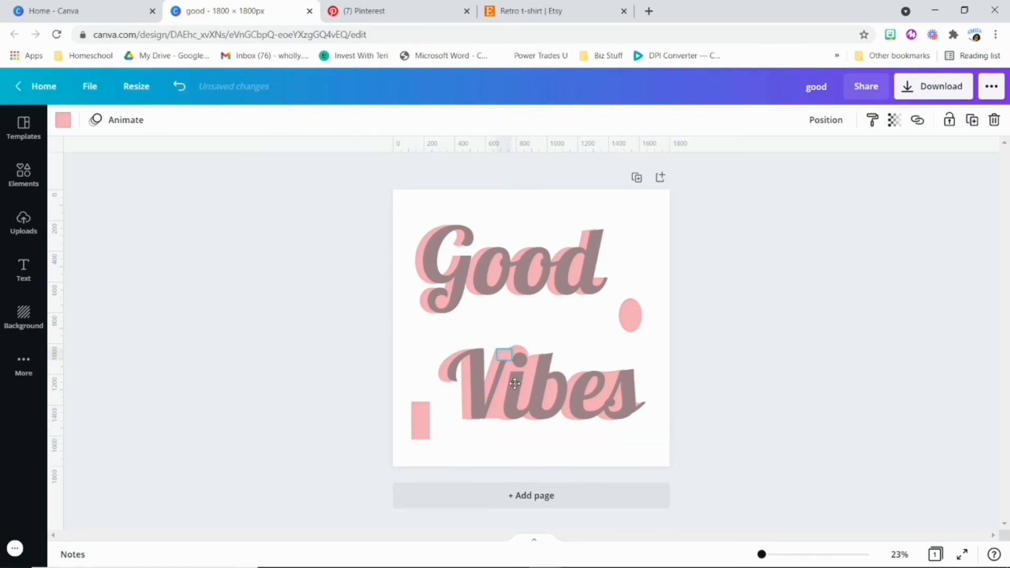
left_click(420, 421)
left_click_drag(430, 469, 563, 344)
left_click(826, 120)
left_click(799, 159)
- Delete the spare pink rectangle and group the "Vibes" lettering with its shadow and fill shapes
left_click(420, 421)
key("Delete")
left_click(572, 407)
left_click(779, 120)
left_click(563, 284, "shift")
left_click(762, 250)
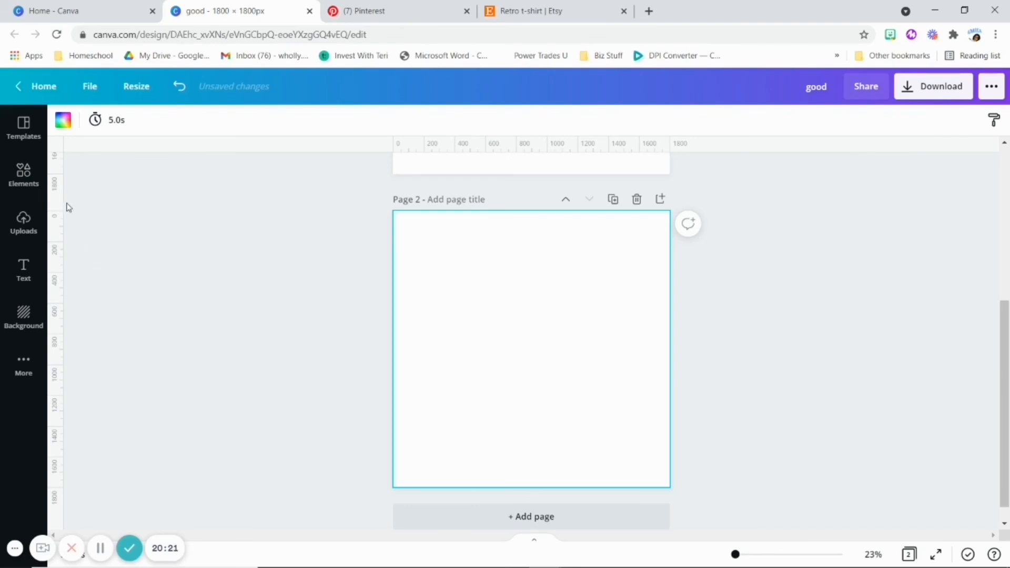
- Add the uploaded mockup photo of the white t-shirt and denim jacket hanging under greenery to page 2
left_click(32, 230)
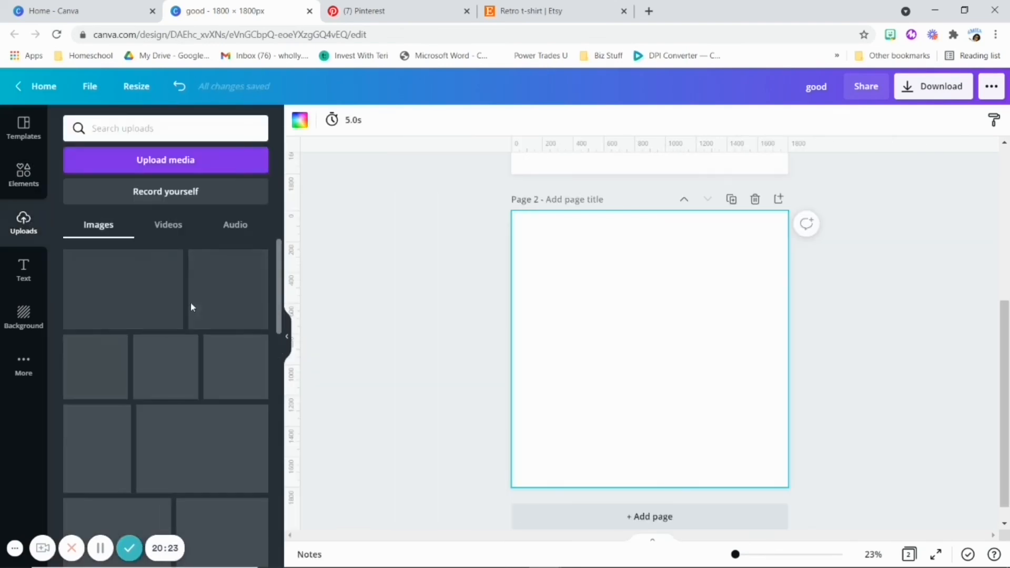
scroll(111, 320, "down", 3)
scroll(111, 320, "down", 5)
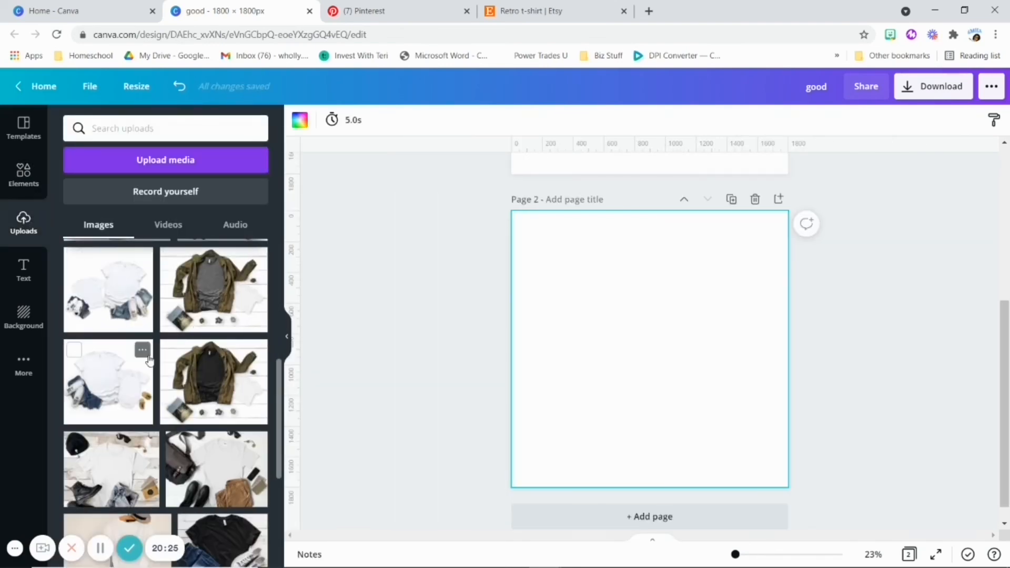
scroll(143, 356, "down", 2)
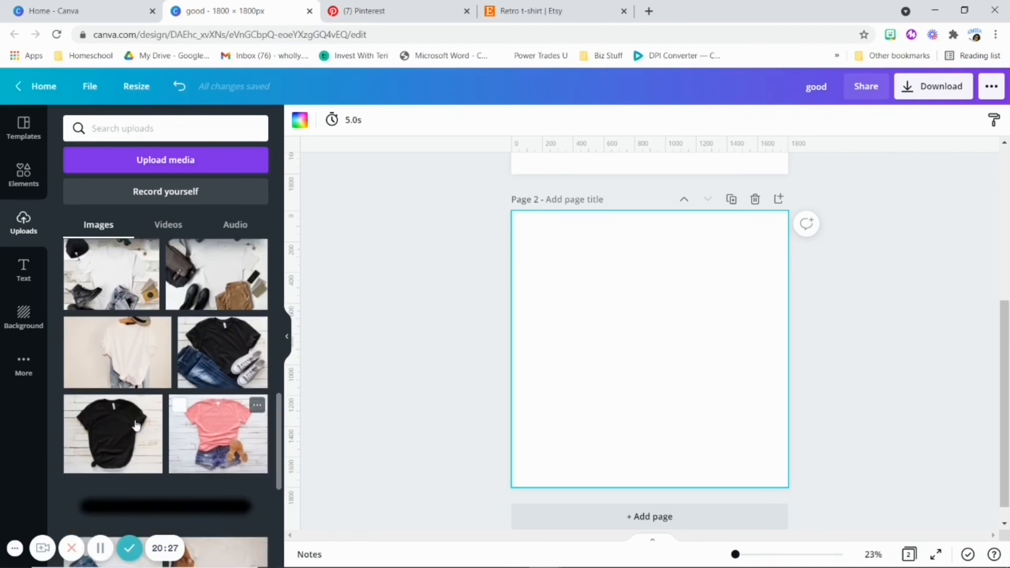
scroll(131, 379, "down", 4)
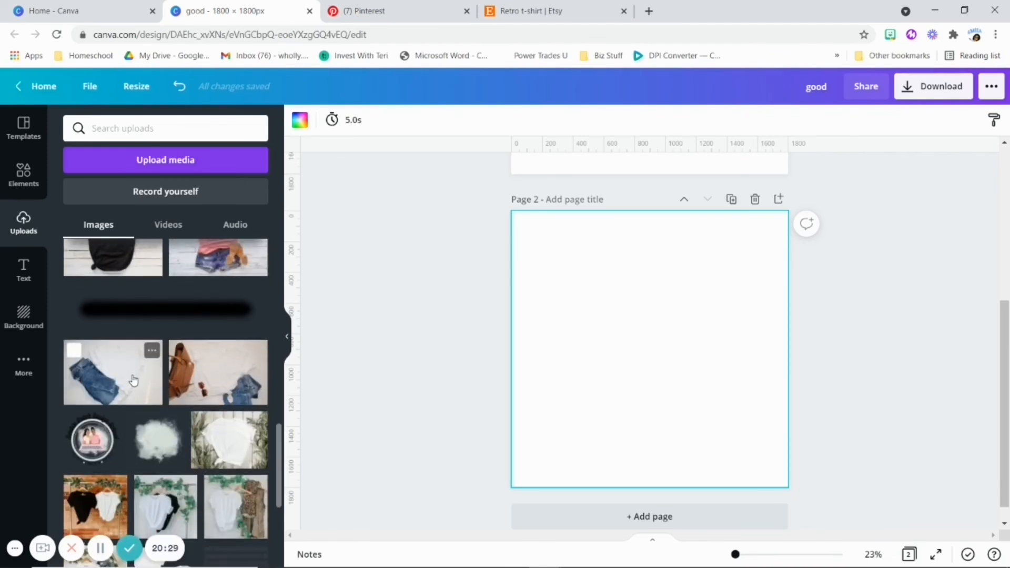
scroll(199, 434, "down", 1)
scroll(199, 434, "down", 1)
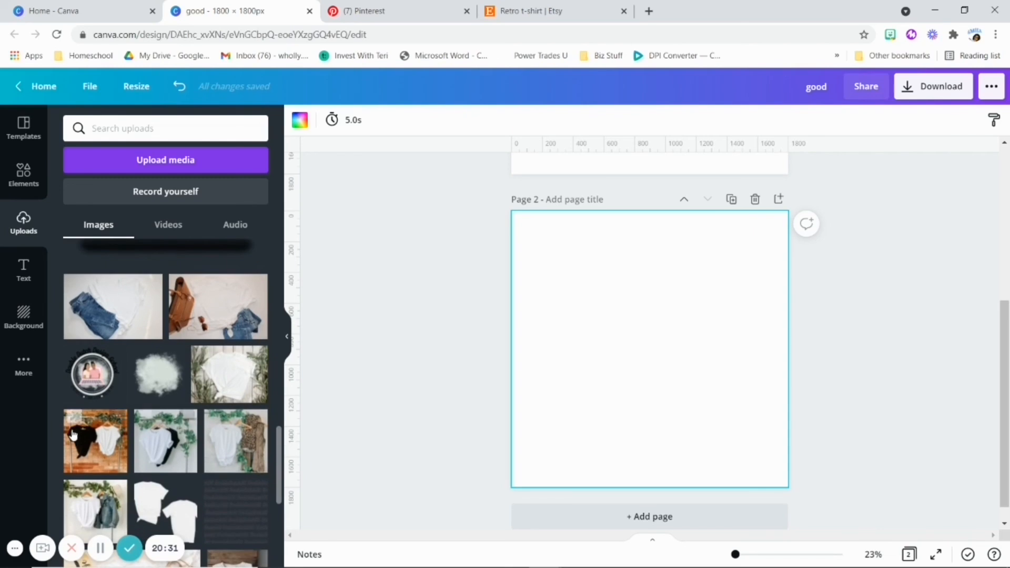
left_click(95, 508)
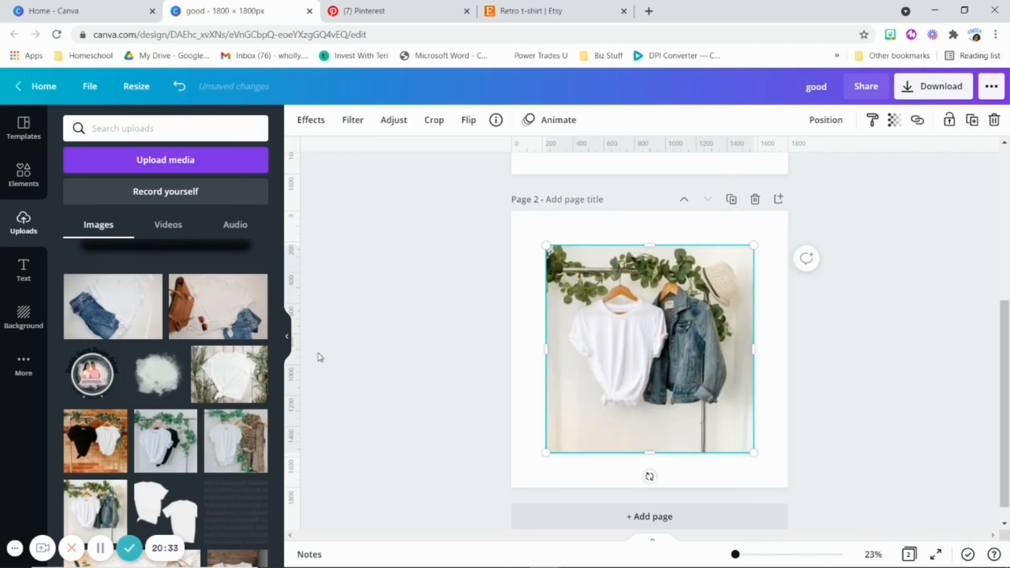
- Enlarge the mockup photo beyond the edges of page 2 so the white t-shirt and denim jacket fill the page
left_click(288, 341)
left_click_drag(428, 247, 349, 167)
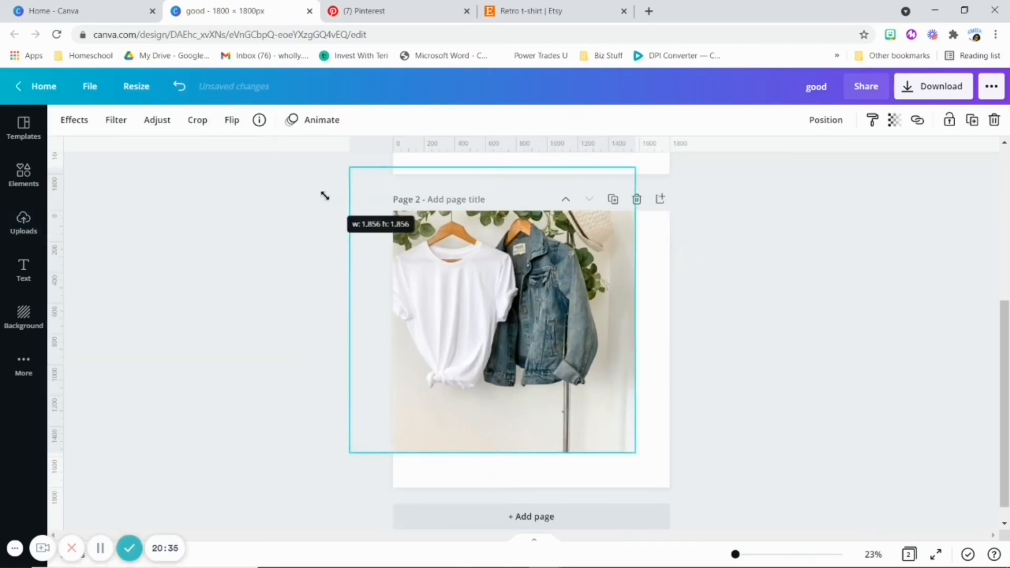
left_click_drag(635, 451, 808, 530)
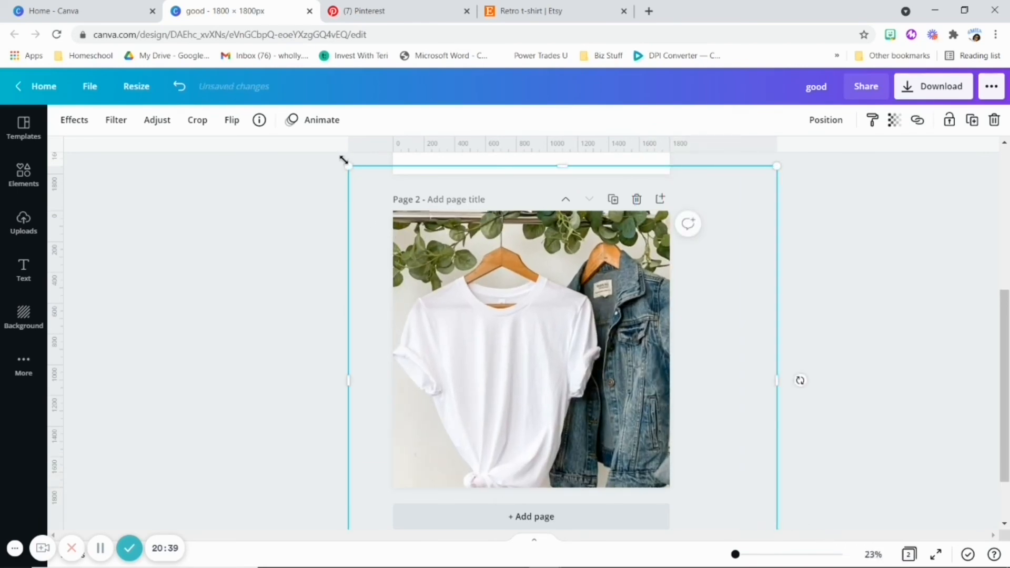
left_click_drag(343, 160, 322, 157)
left_click(308, 338)
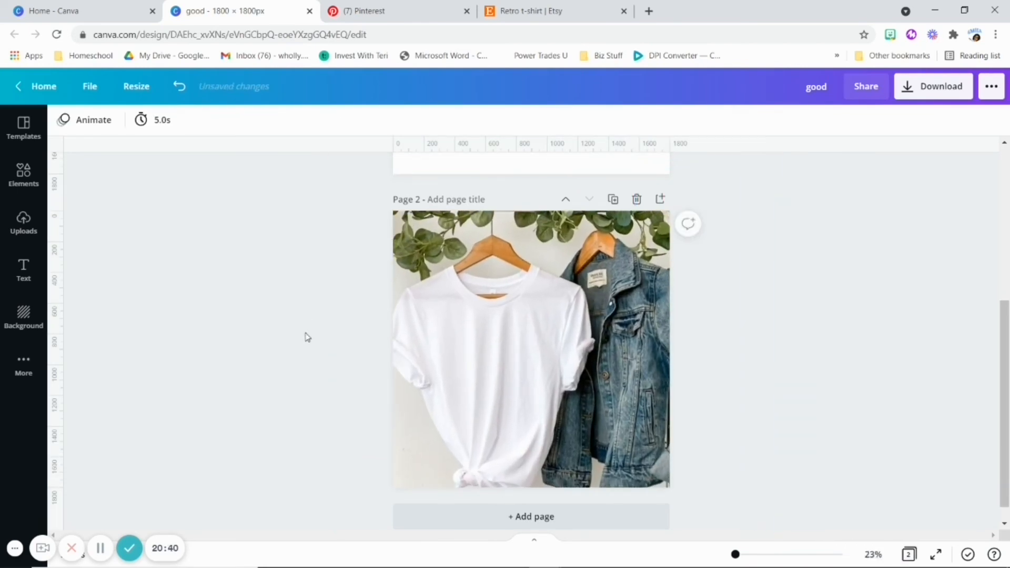
- Add the uploaded "Good Vibes" design image on top of the t-shirt mockup on page 2
left_click(33, 226)
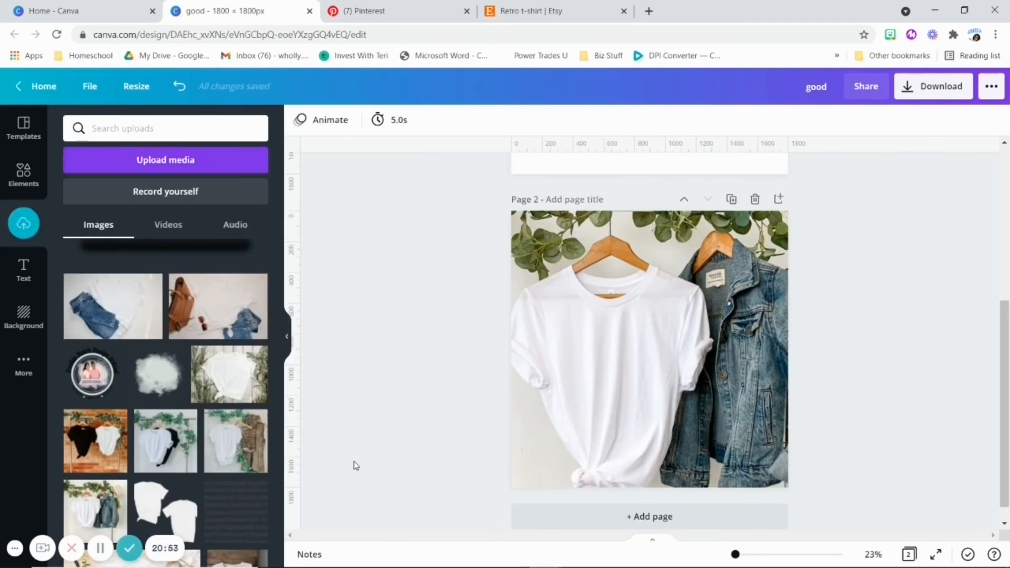
scroll(347, 468, "up", 5)
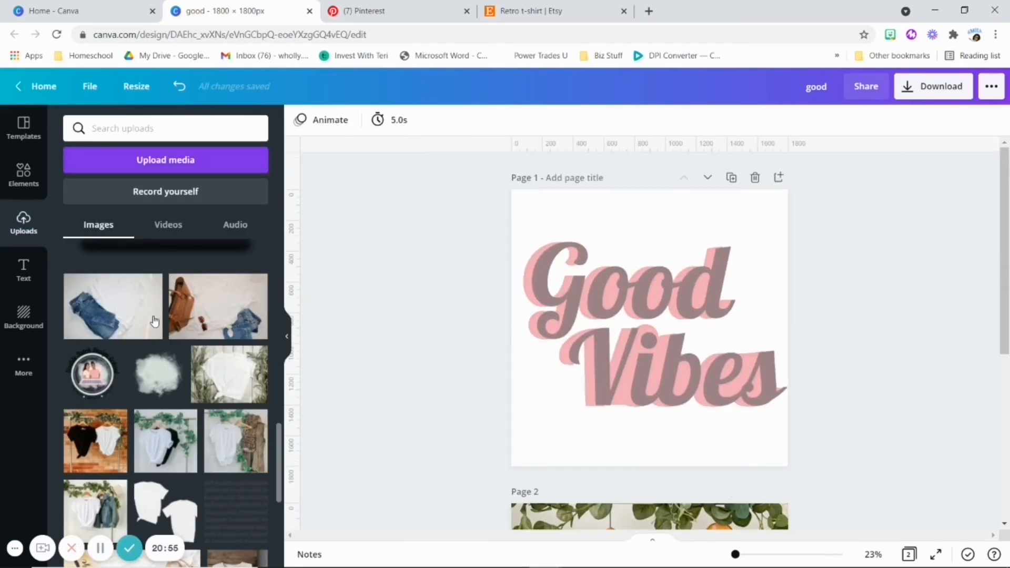
scroll(158, 326, "down", 5)
scroll(218, 336, "up", 5)
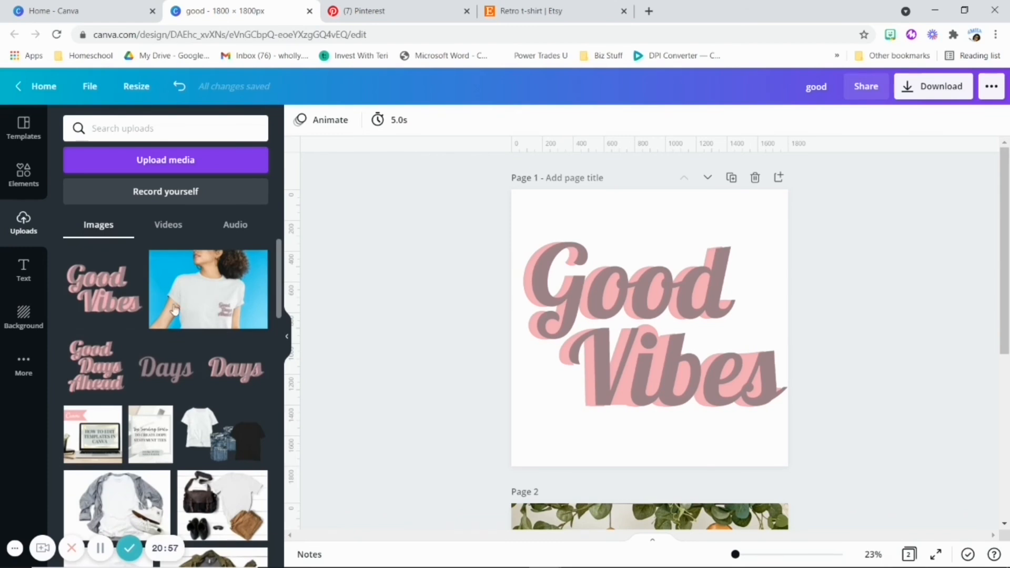
scroll(388, 353, "down", 5)
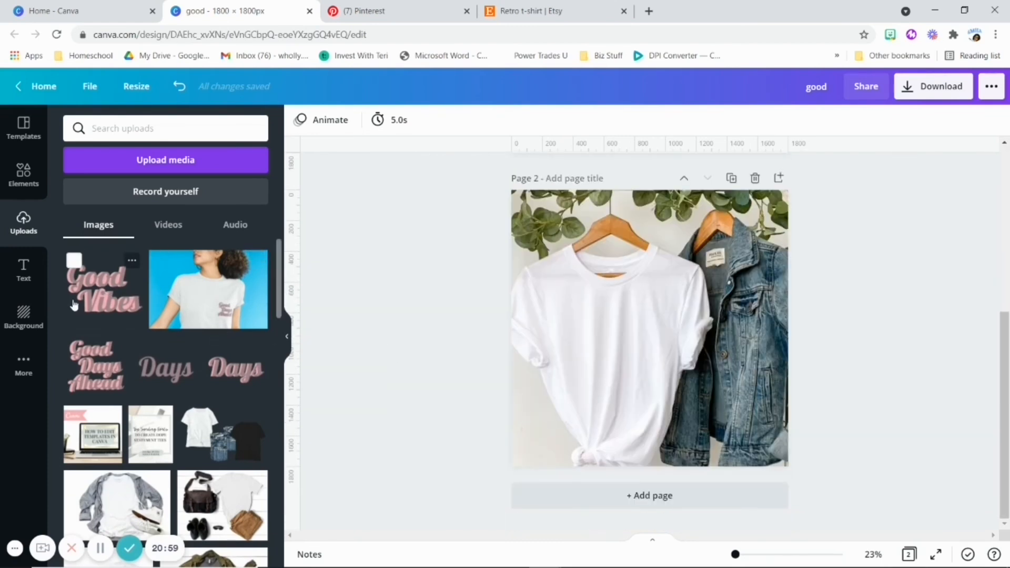
left_click(107, 304)
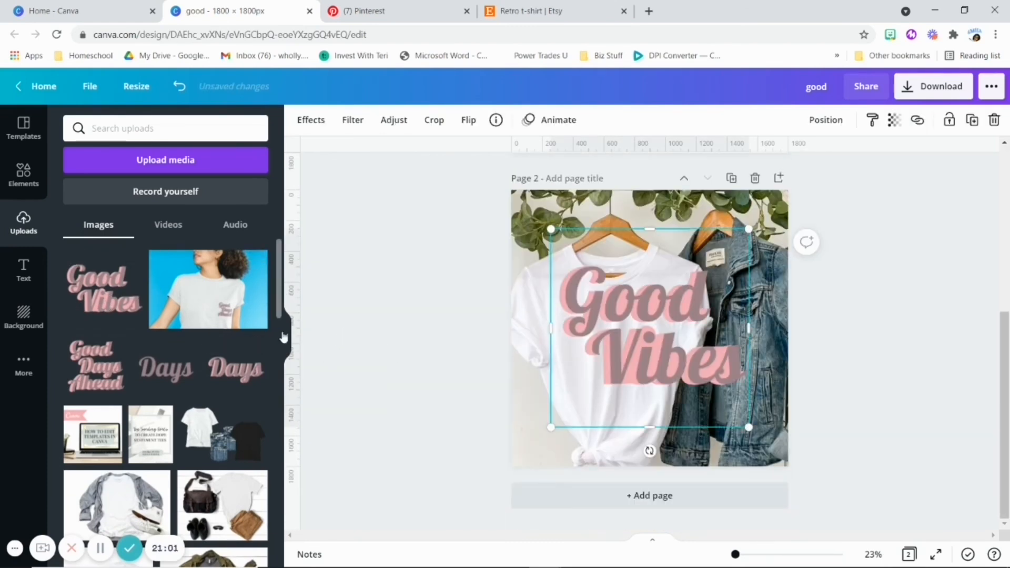
left_click(287, 336)
scroll(332, 321, "up", 5)
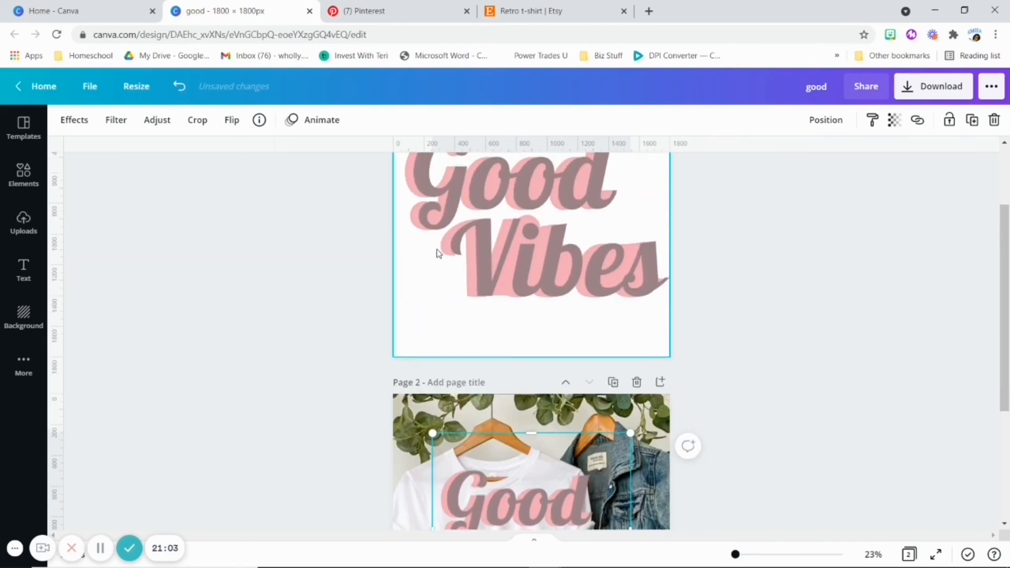
left_click_drag(309, 199, 572, 295)
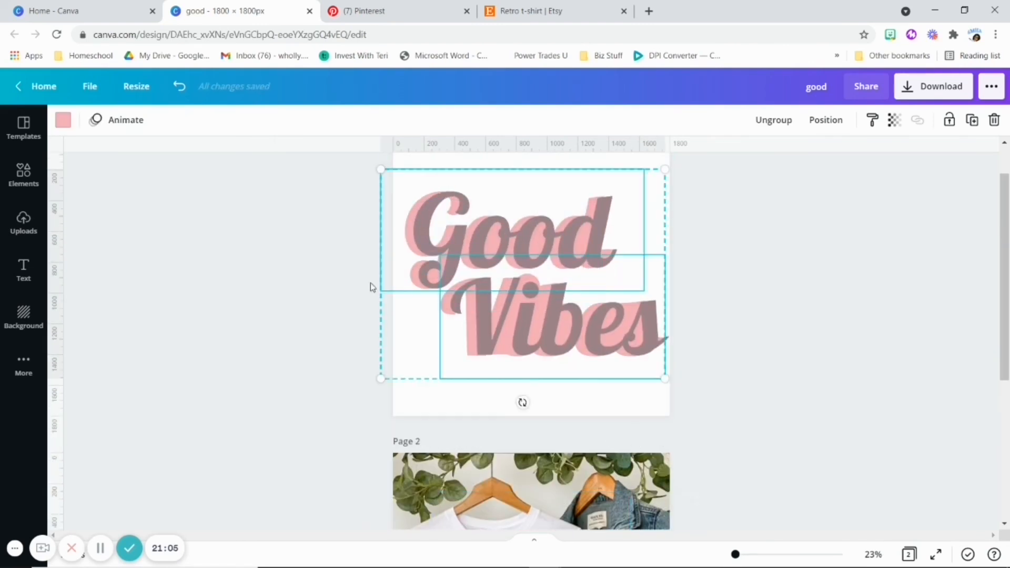
scroll(323, 295, "down", 5)
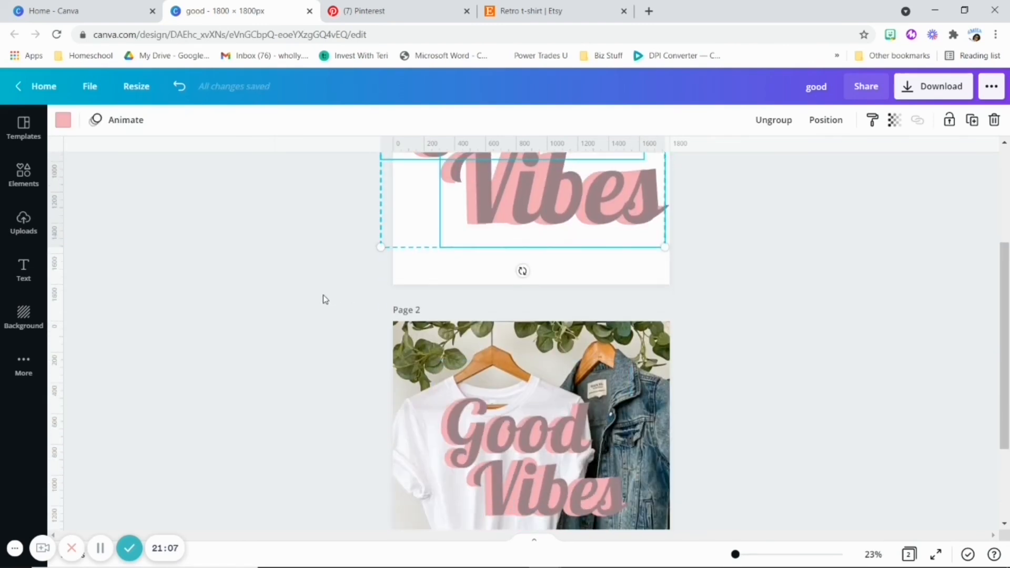
- Shrink the "Good Vibes" image to fit the white t-shirt and position it on the chest below the neckline
left_click(508, 320)
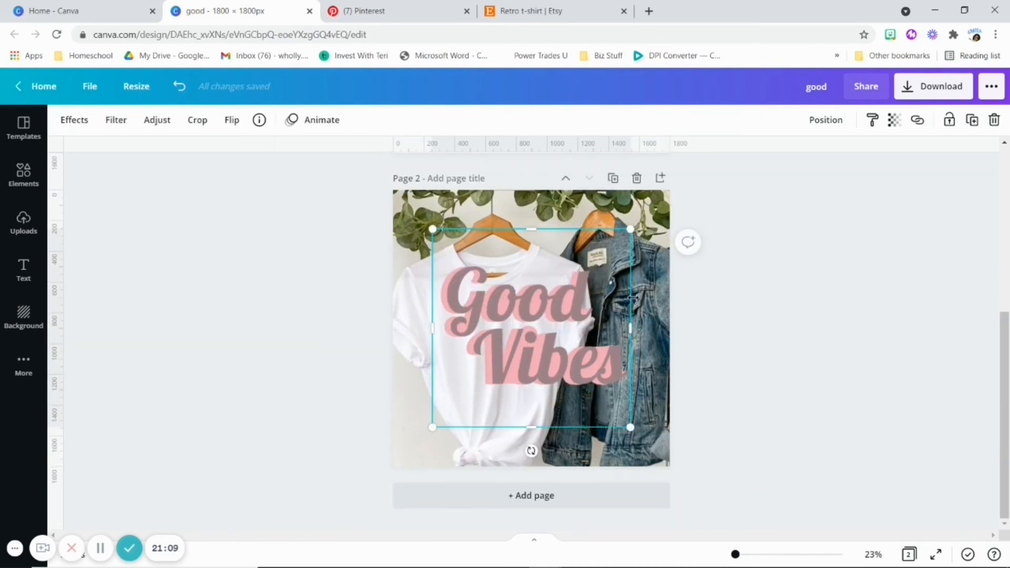
left_click_drag(630, 230, 555, 284)
left_click_drag(508, 330, 501, 337)
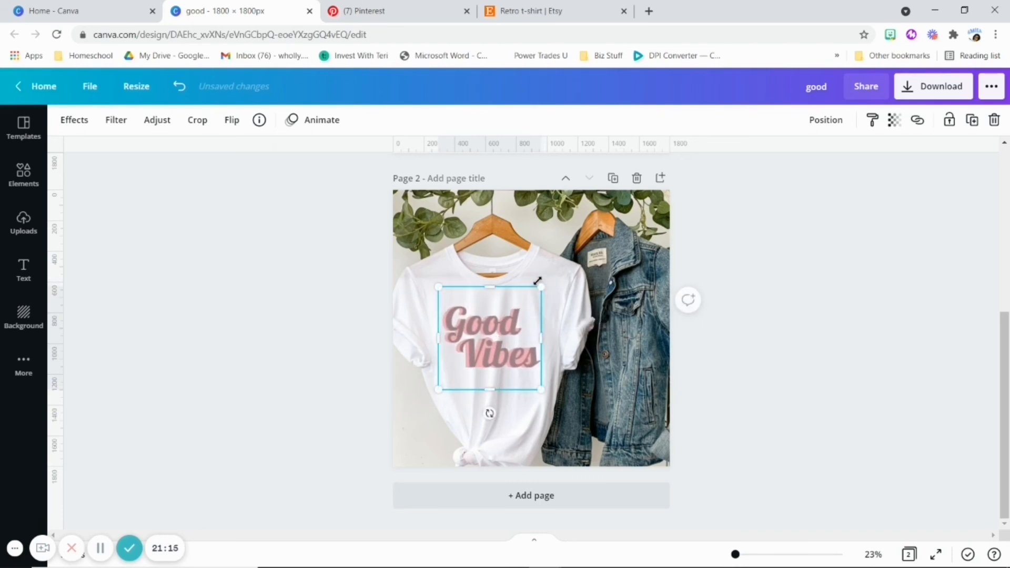
left_click_drag(543, 283, 547, 278)
left_click(243, 389)
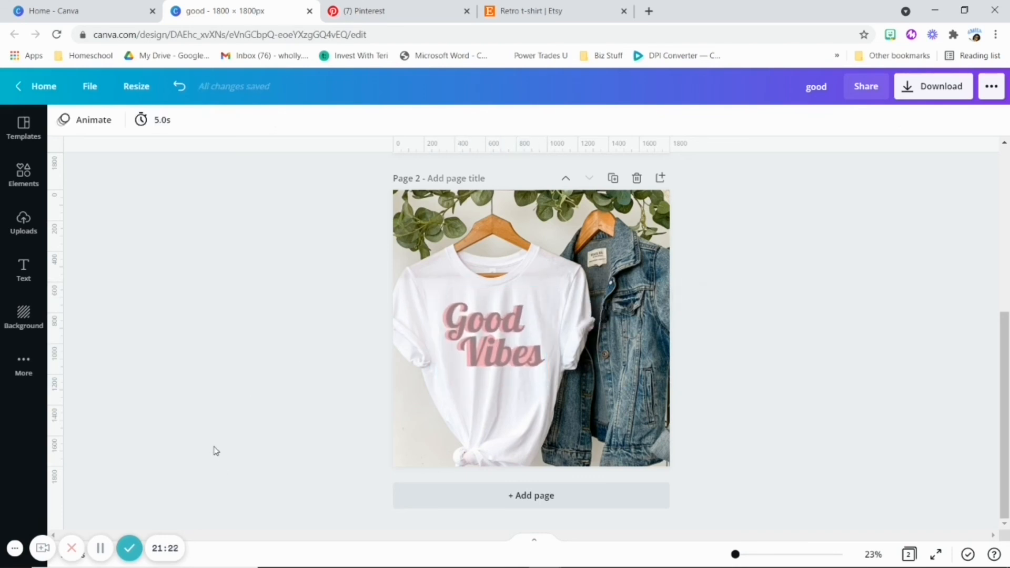
- Compare the finished "Good Vibes" lettering on page 1 with the t-shirt mockup on page 2
scroll(272, 463, "up", 5)
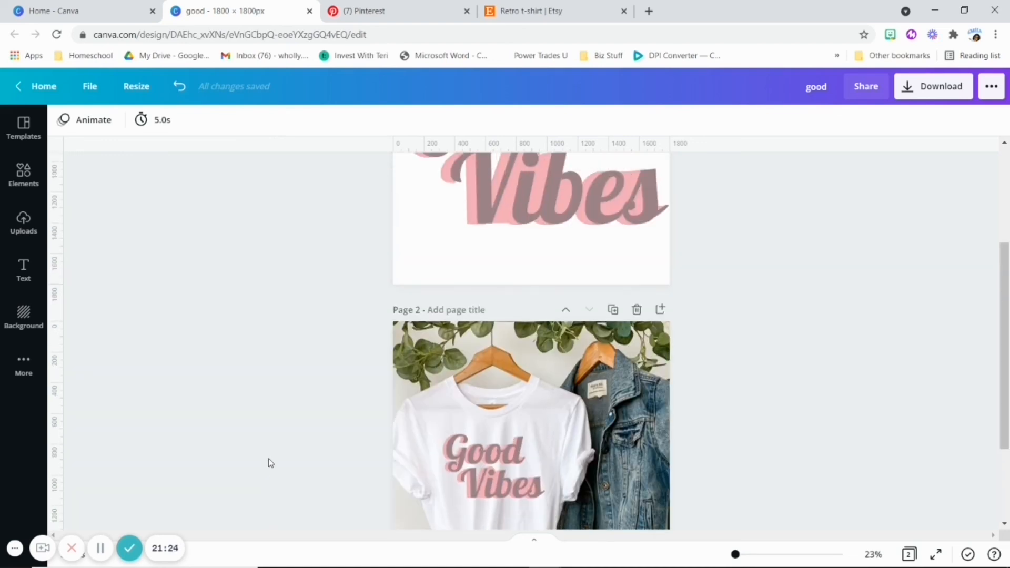
scroll(270, 462, "down", 3)
scroll(274, 465, "up", 3)
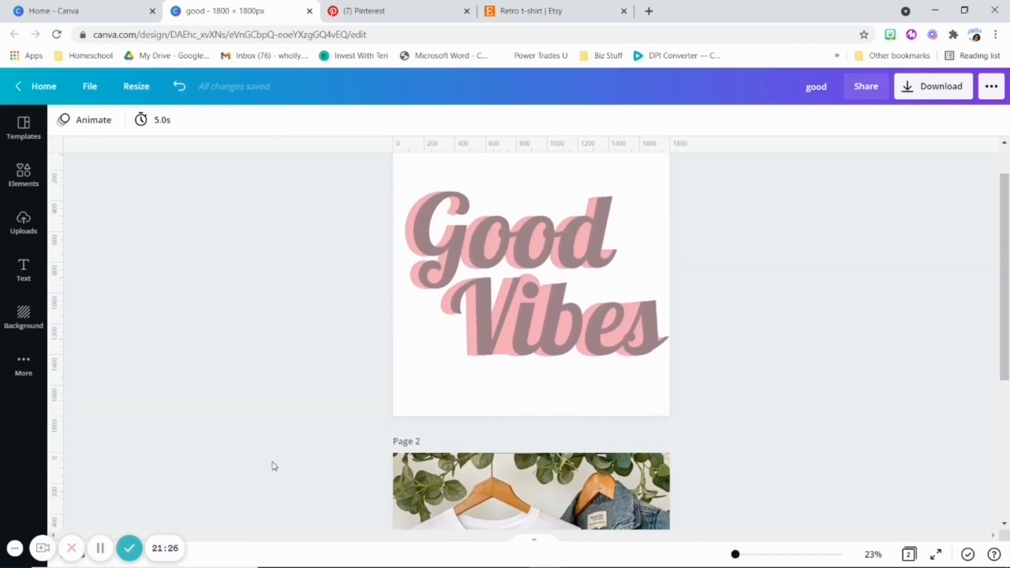
scroll(237, 410, "down", 3)
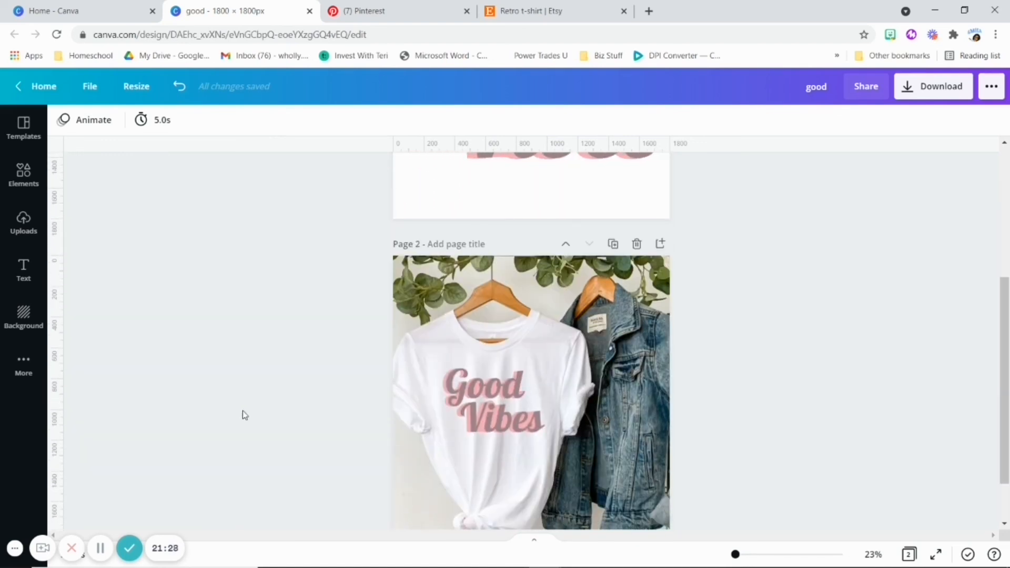
scroll(243, 415, "down", 2)
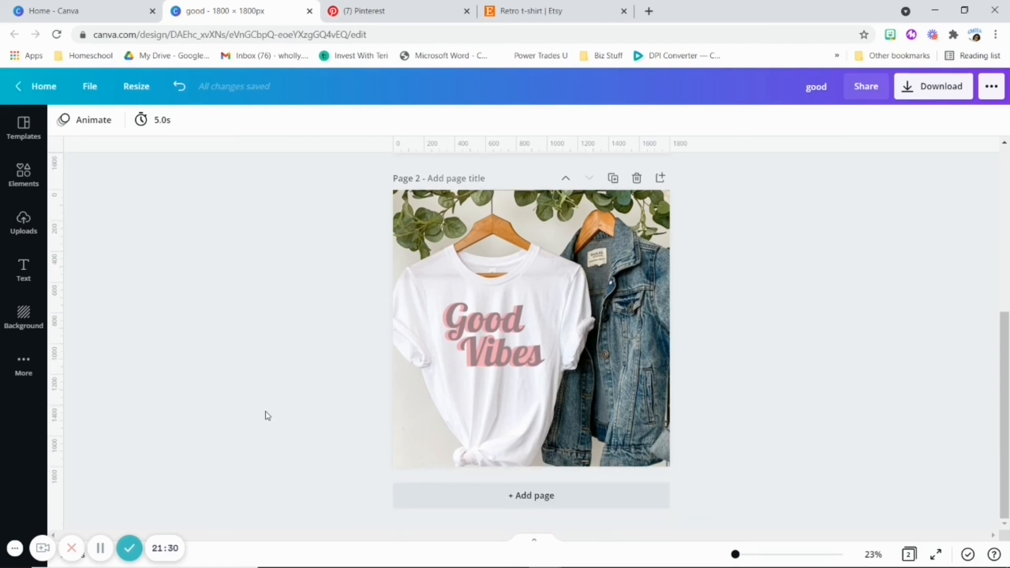
scroll(274, 415, "up", 5)
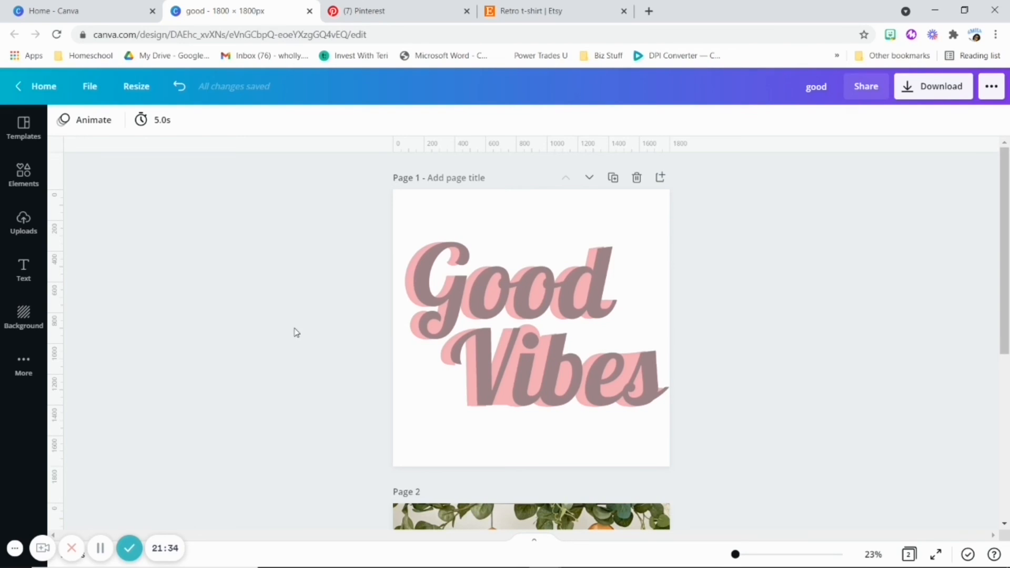
scroll(293, 329, "down", 5)
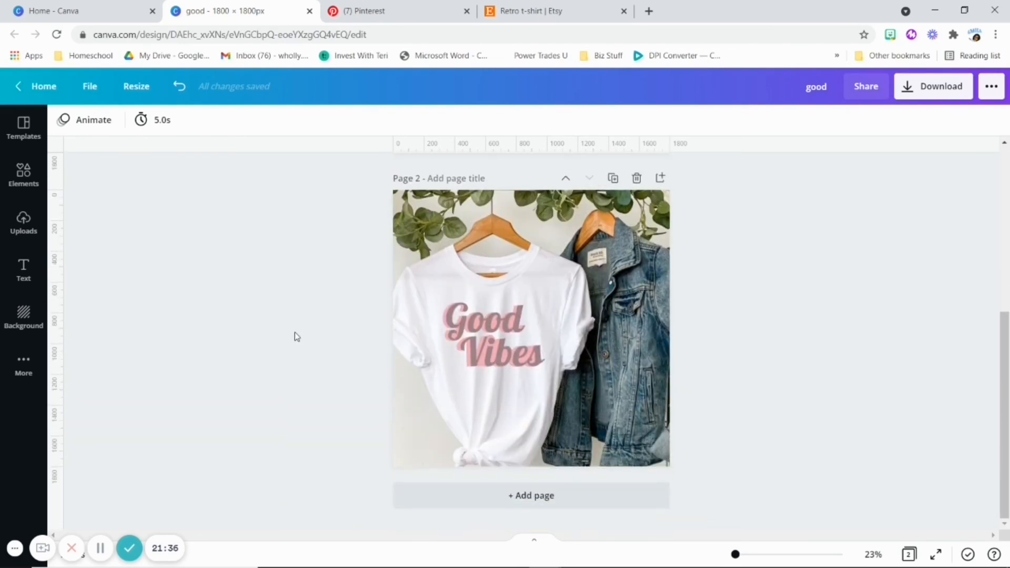